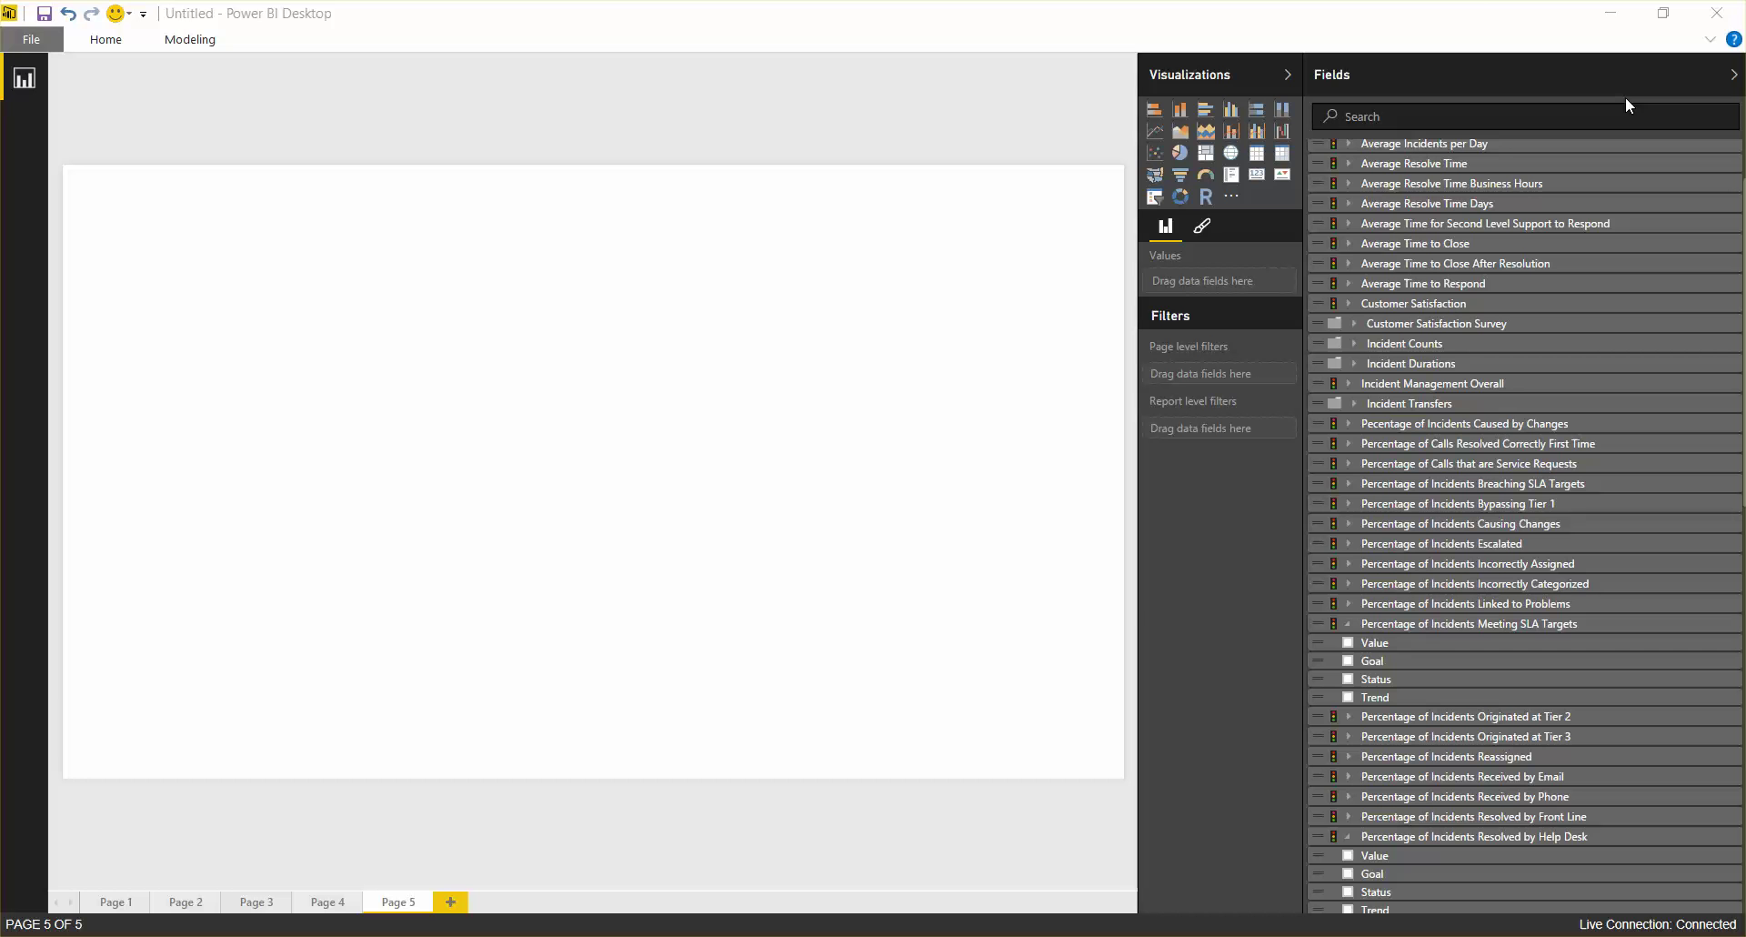
# Add a KPI of Incidents Meeting SLA Targets (94.5%) against its 95.0% goal, trended by submit Date.
pyautogui.scroll(3, 1502, 478)
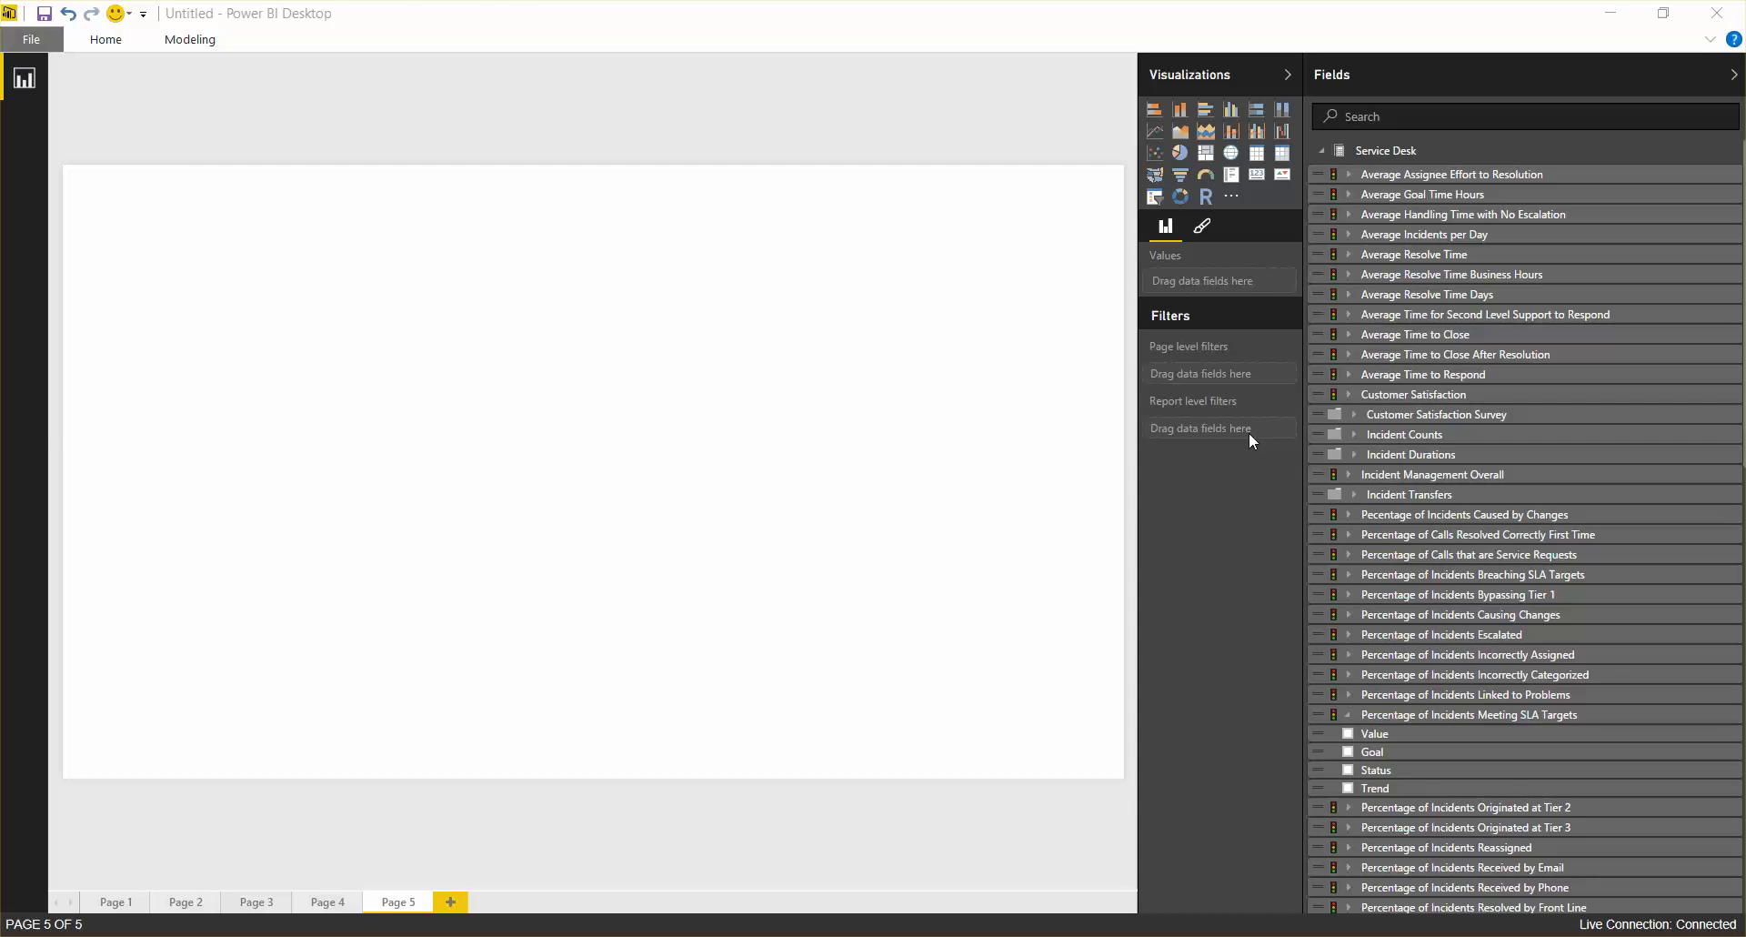
pyautogui.click(1283, 175)
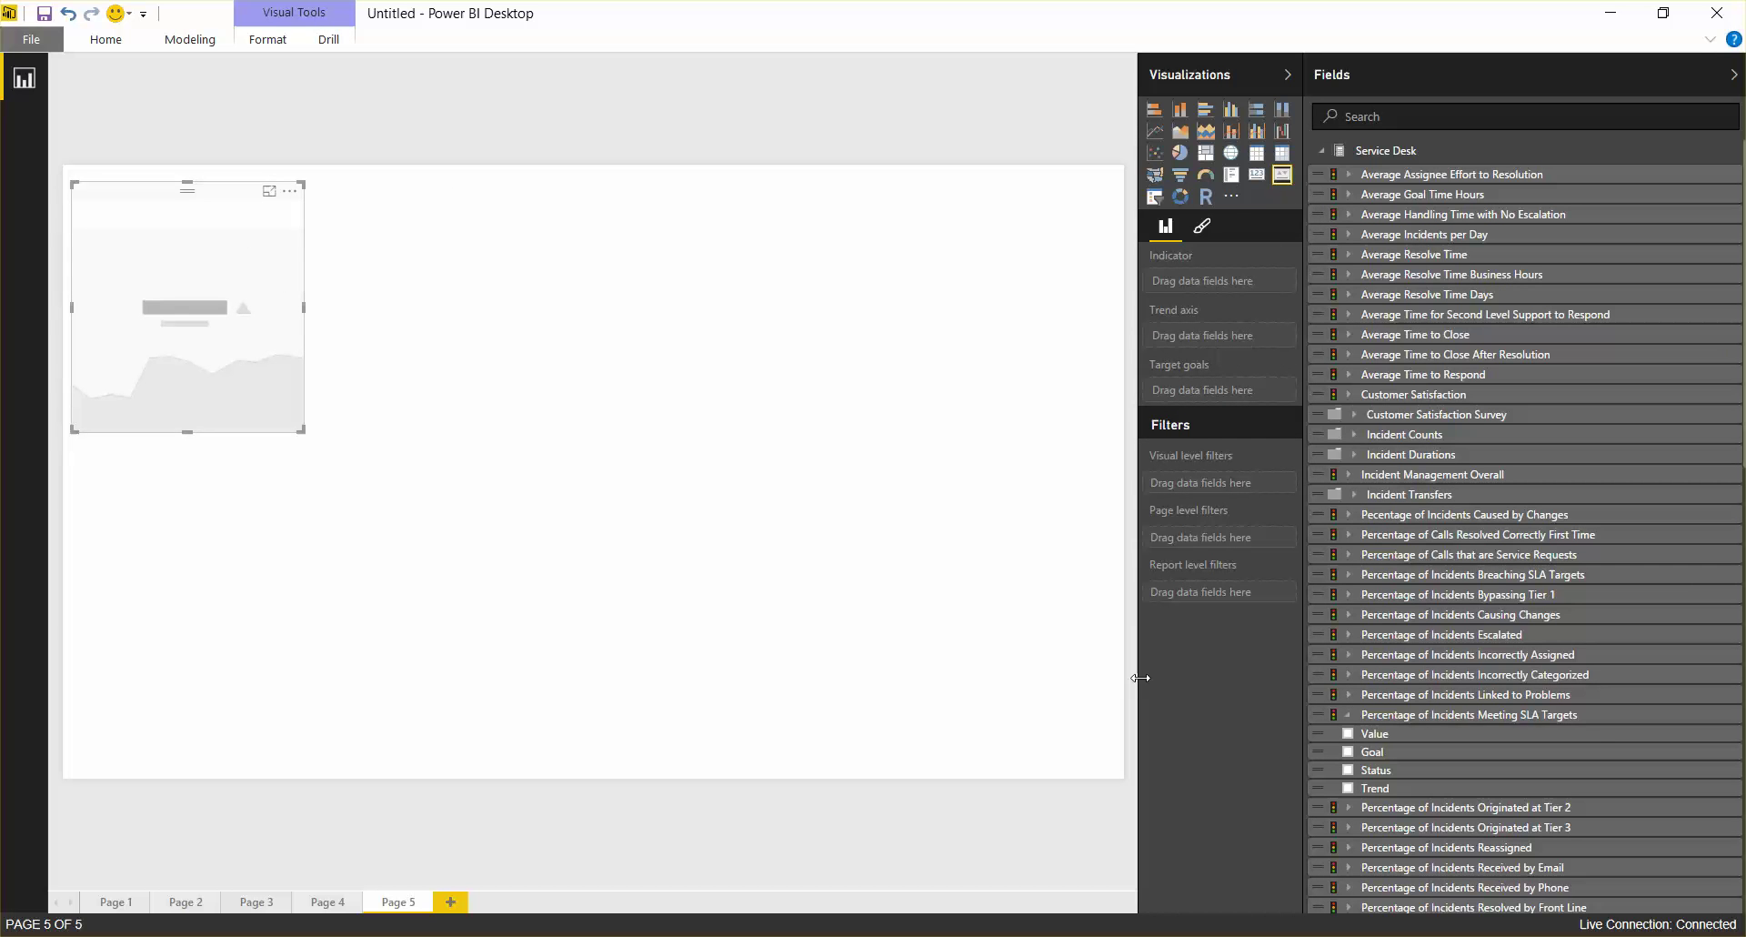
pyautogui.click(1348, 733)
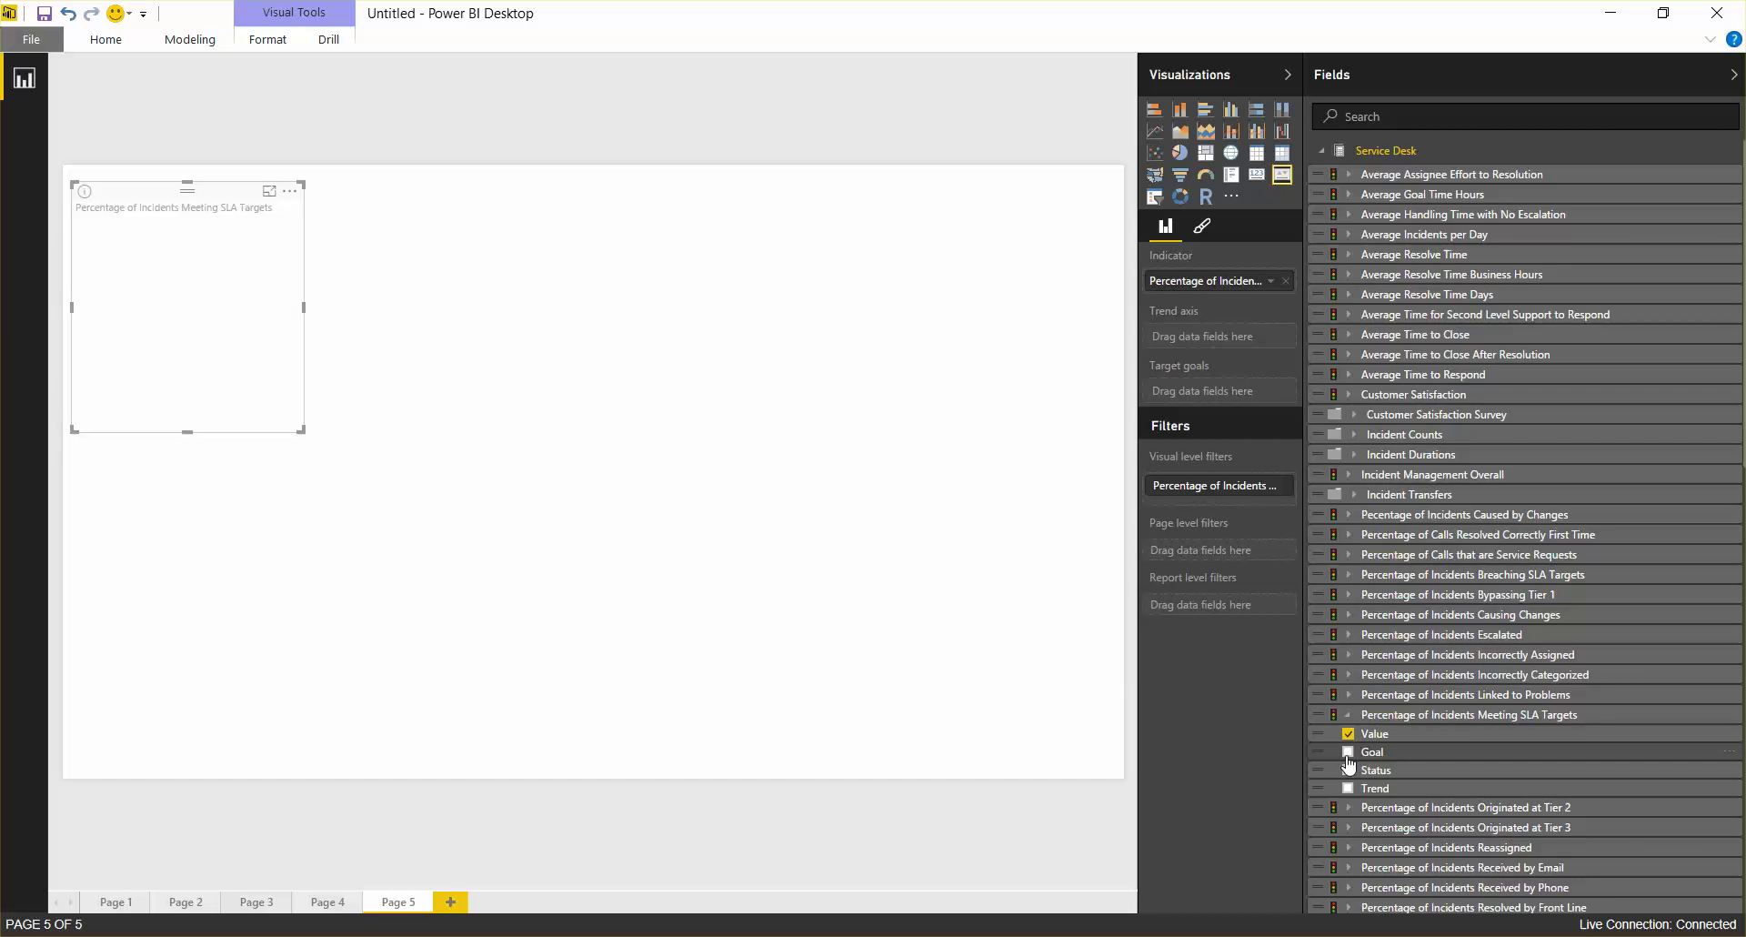
pyautogui.click(1349, 753)
pyautogui.scroll(-10, 1341, 741)
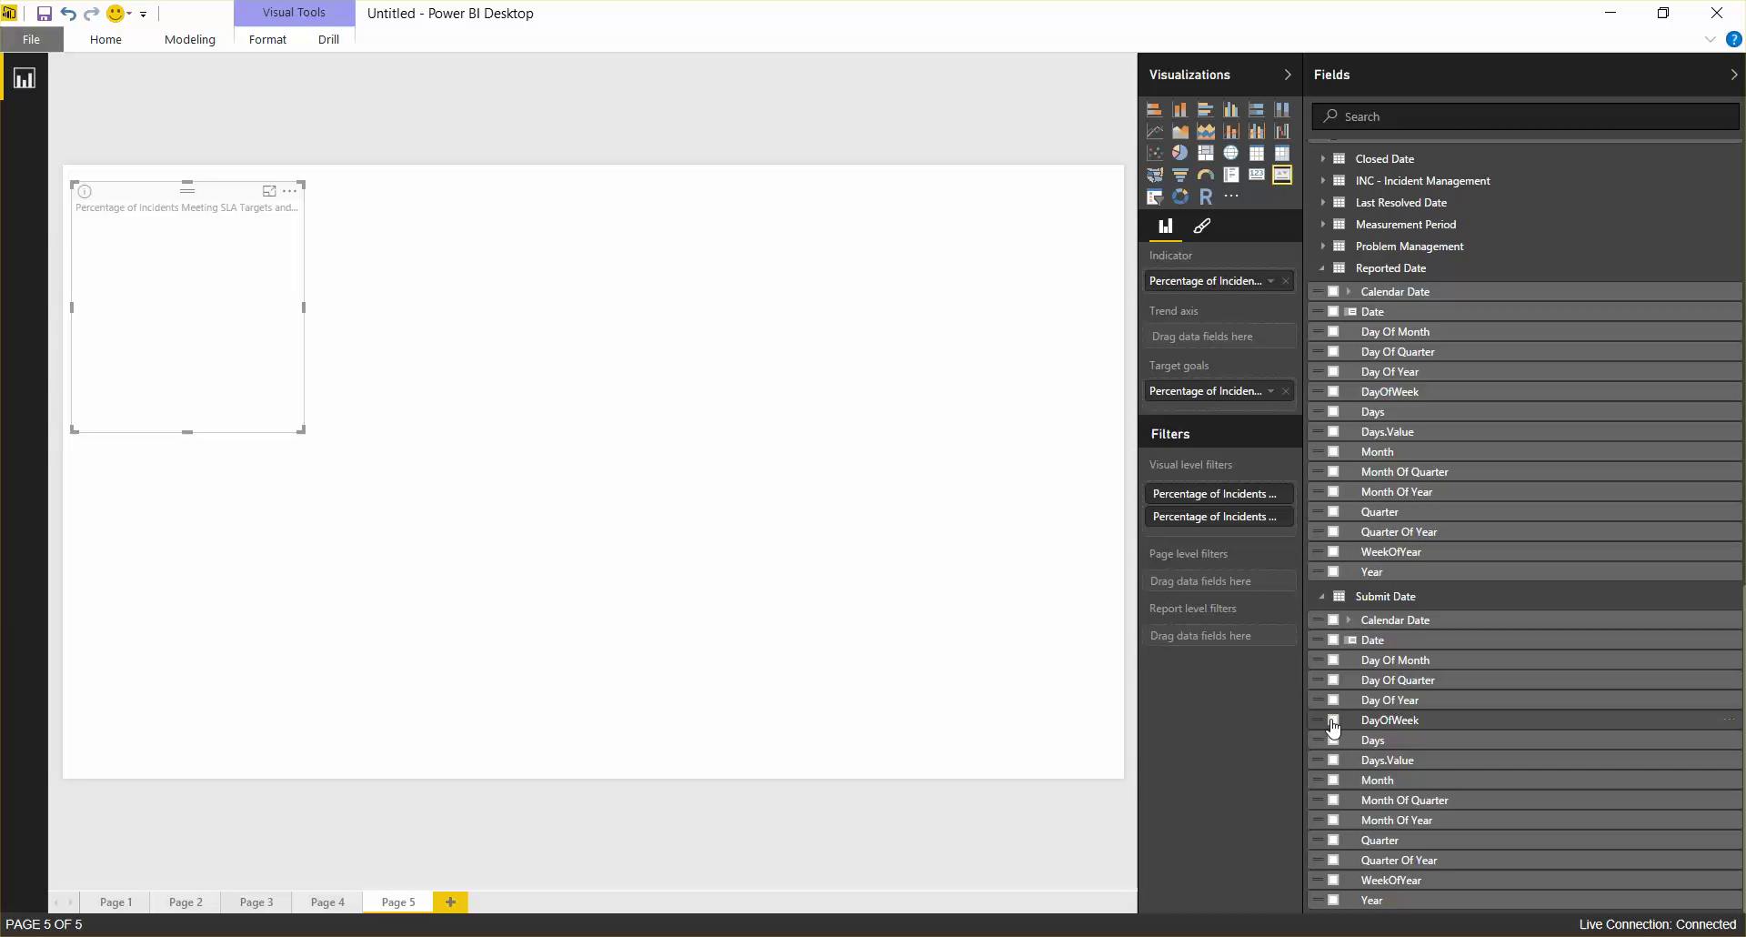
pyautogui.click(1334, 640)
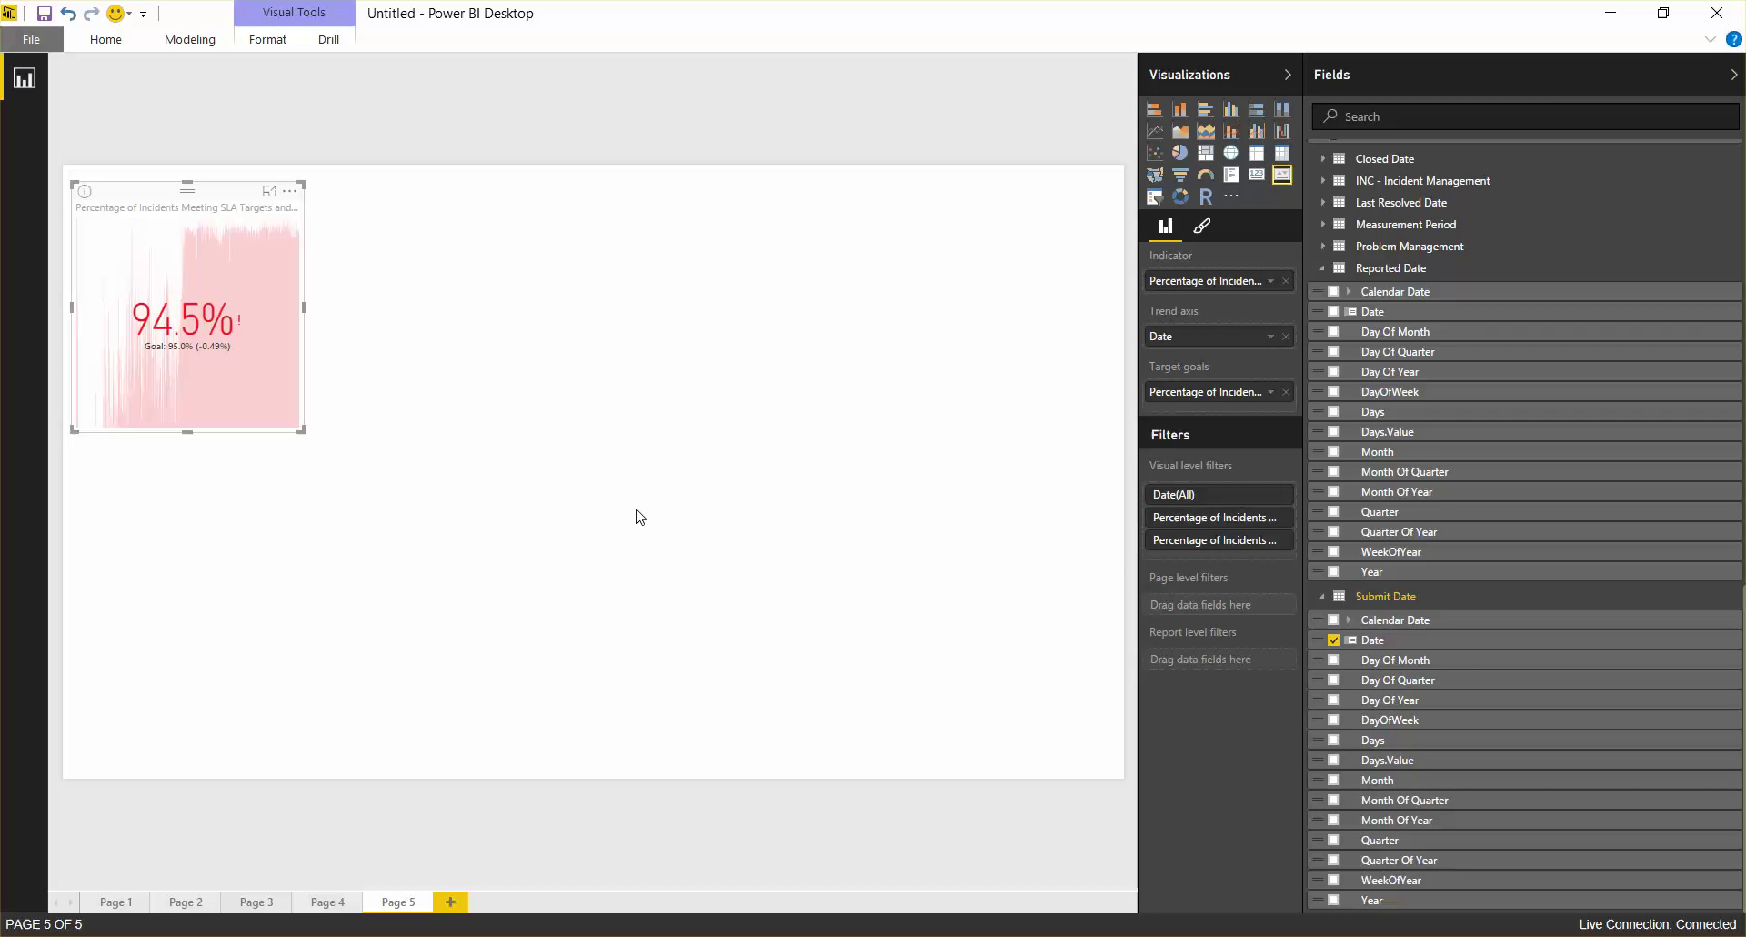
pyautogui.click(375, 288)
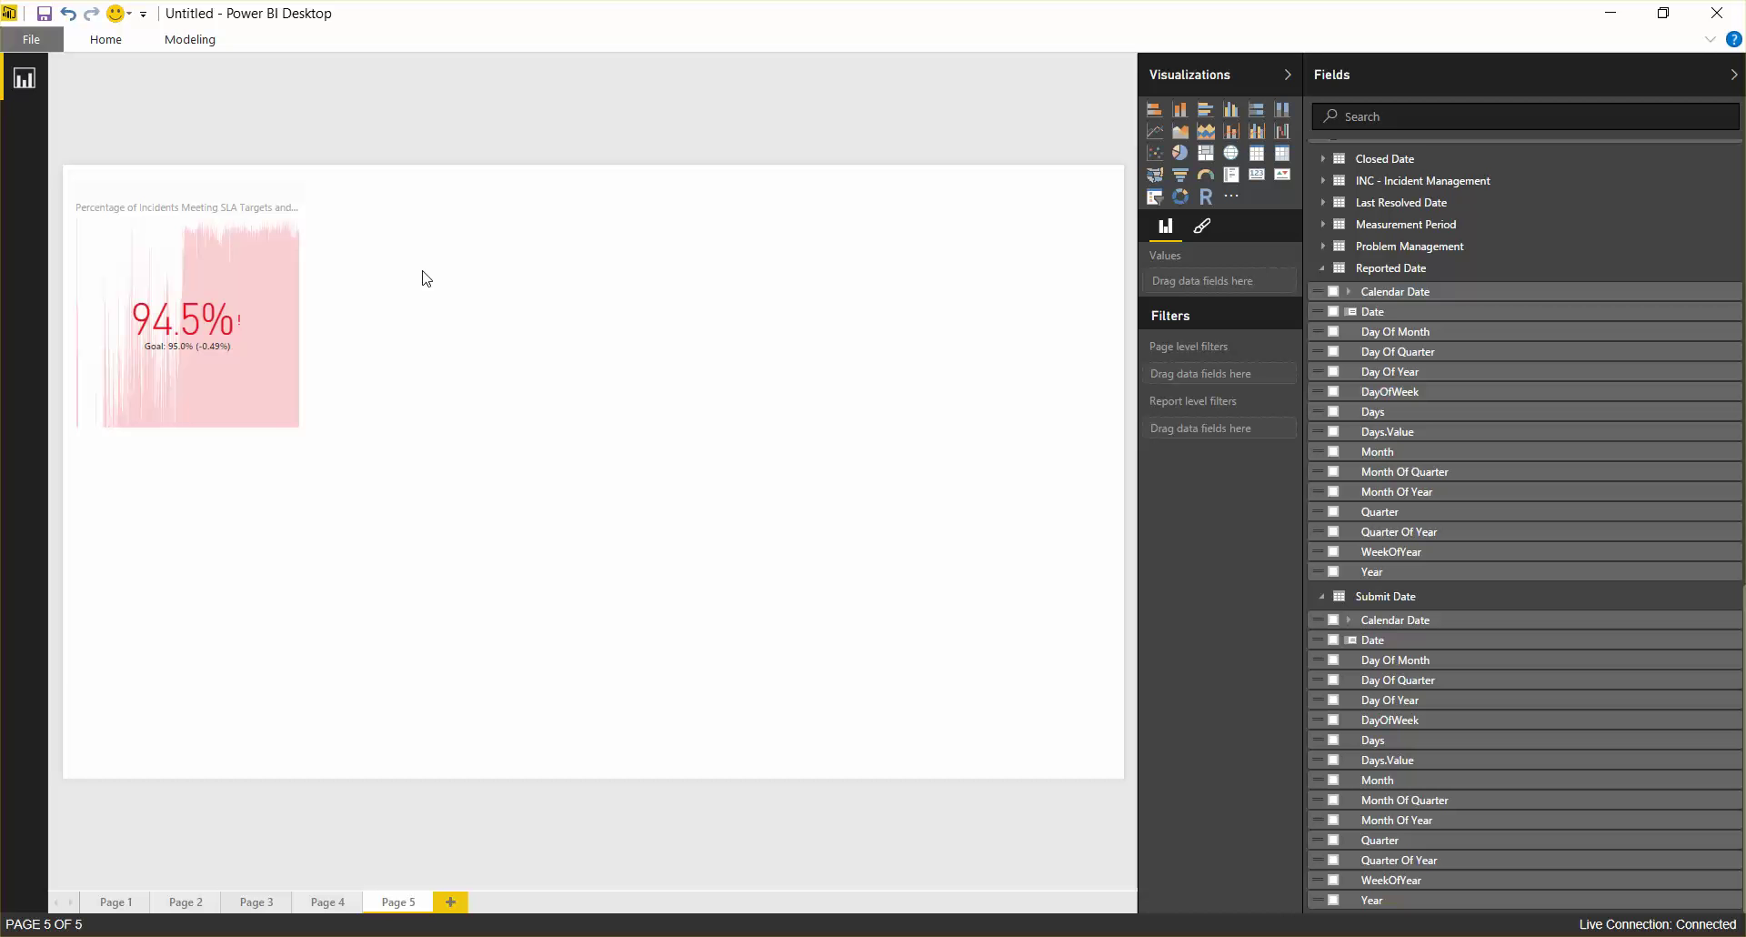
# Insert a second KPI visual beside the first card and shorten it to match.
pyautogui.click(1285, 182)
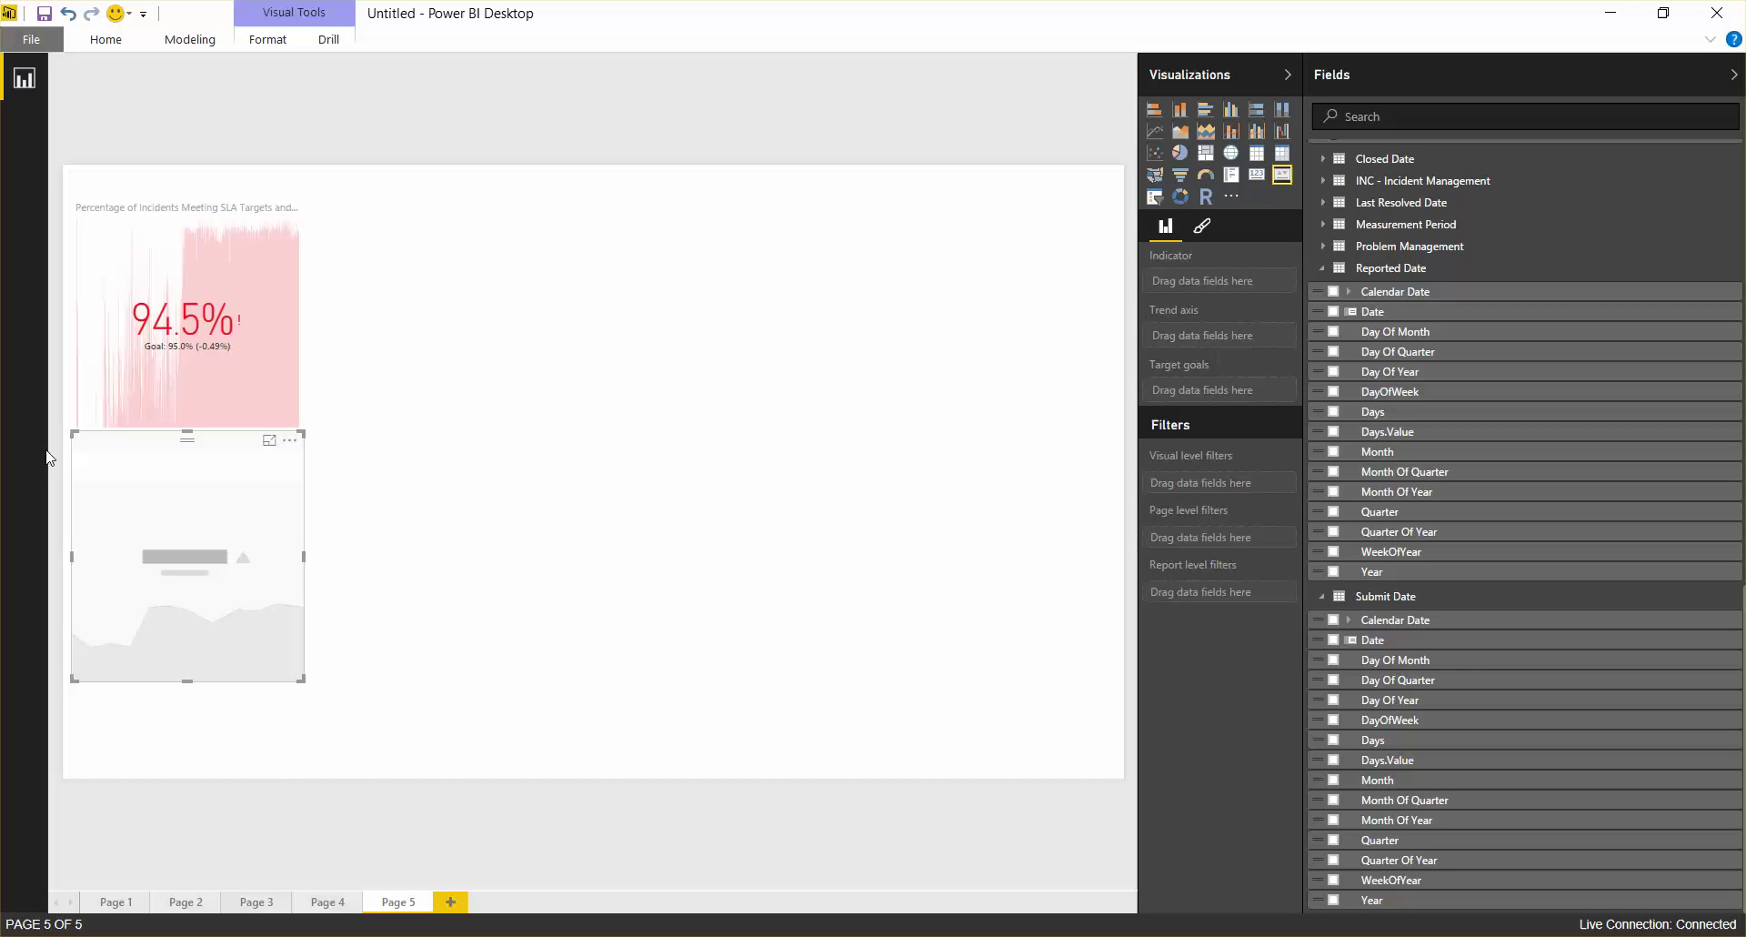
pyautogui.moveTo(117, 441); pyautogui.dragTo(375, 214)
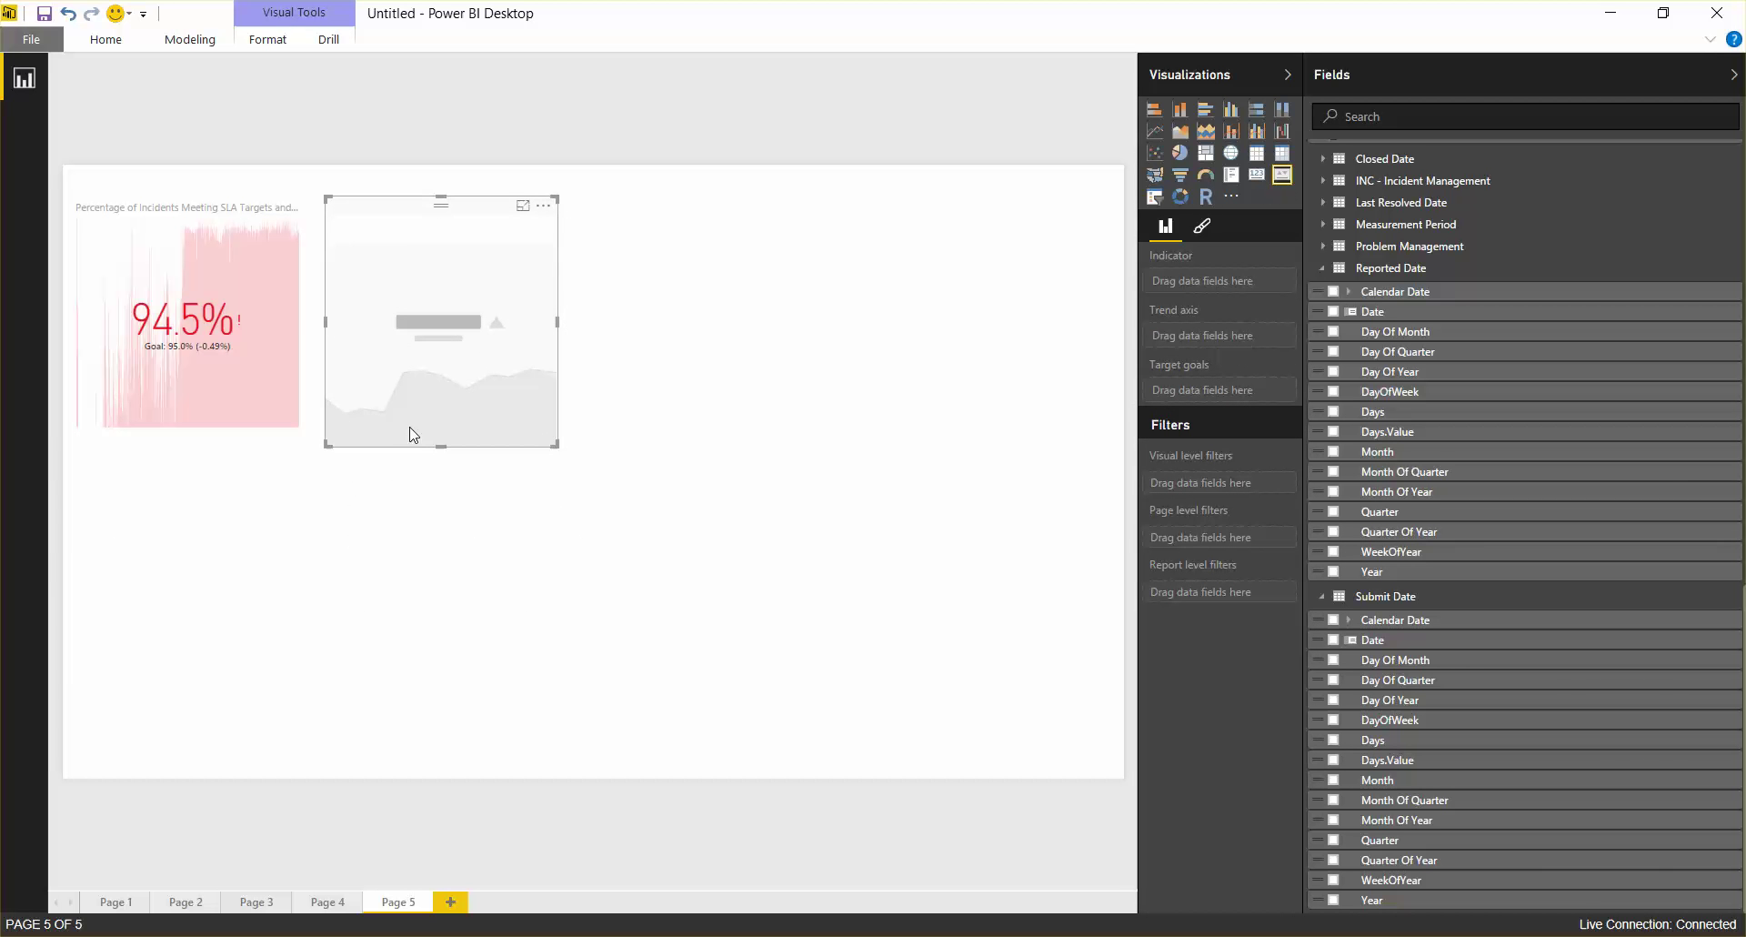
pyautogui.moveTo(440, 447); pyautogui.dragTo(438, 425)
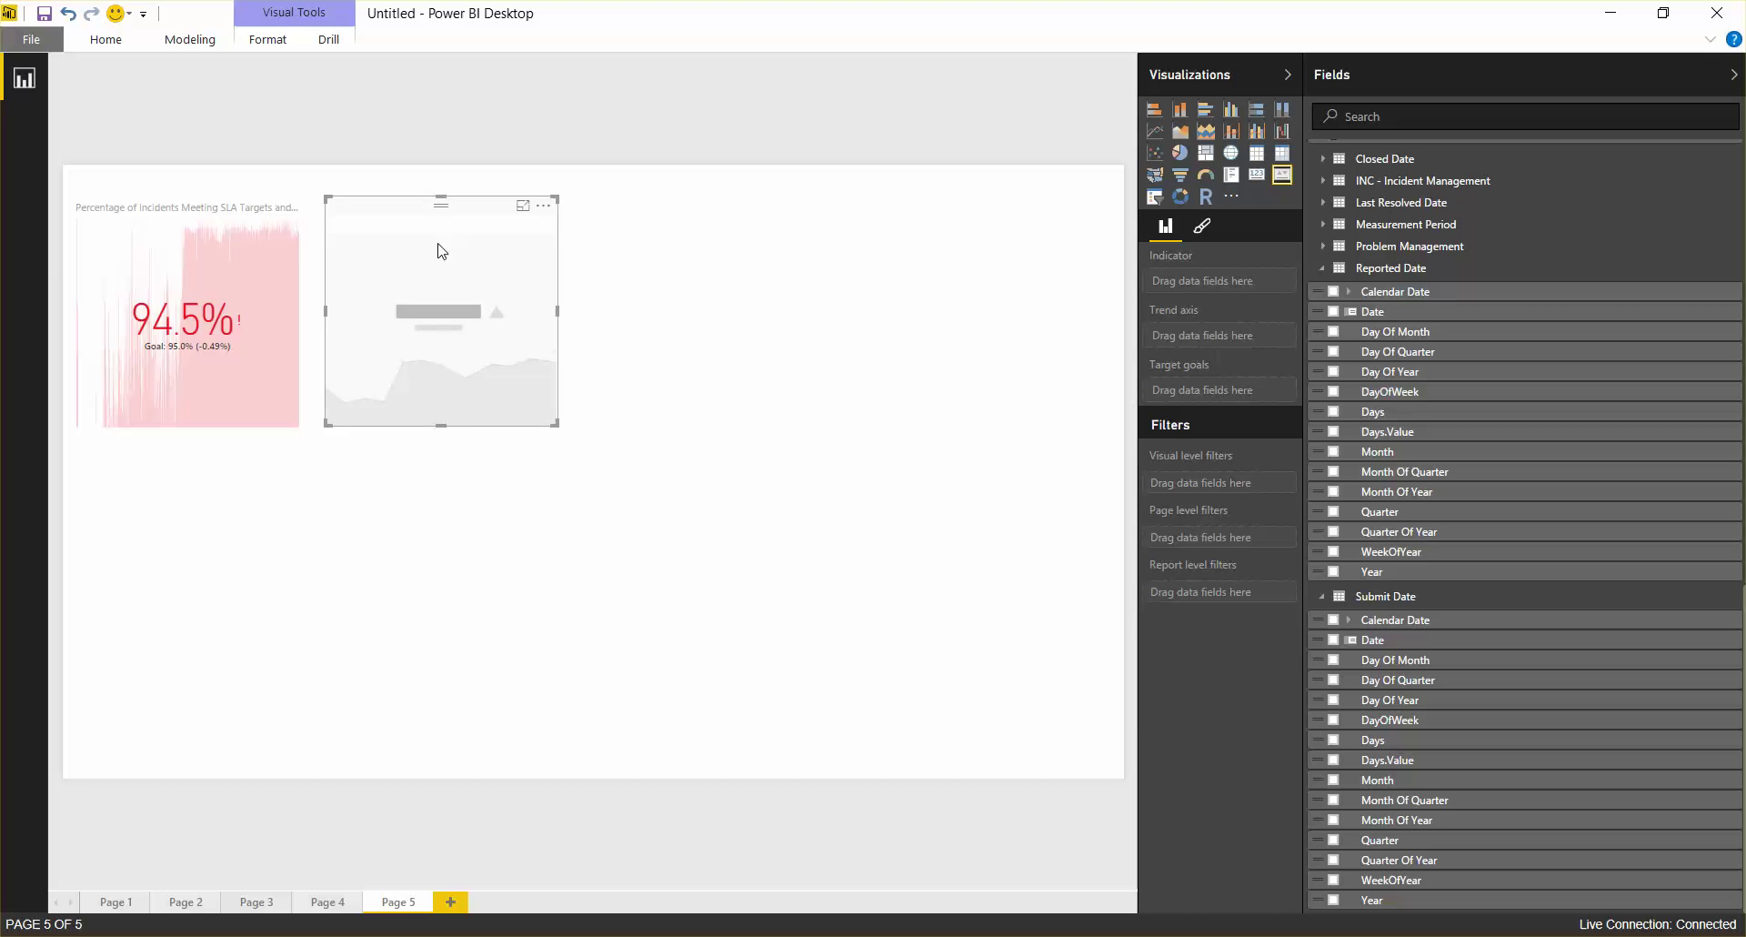
pyautogui.scroll(5, 1418, 414)
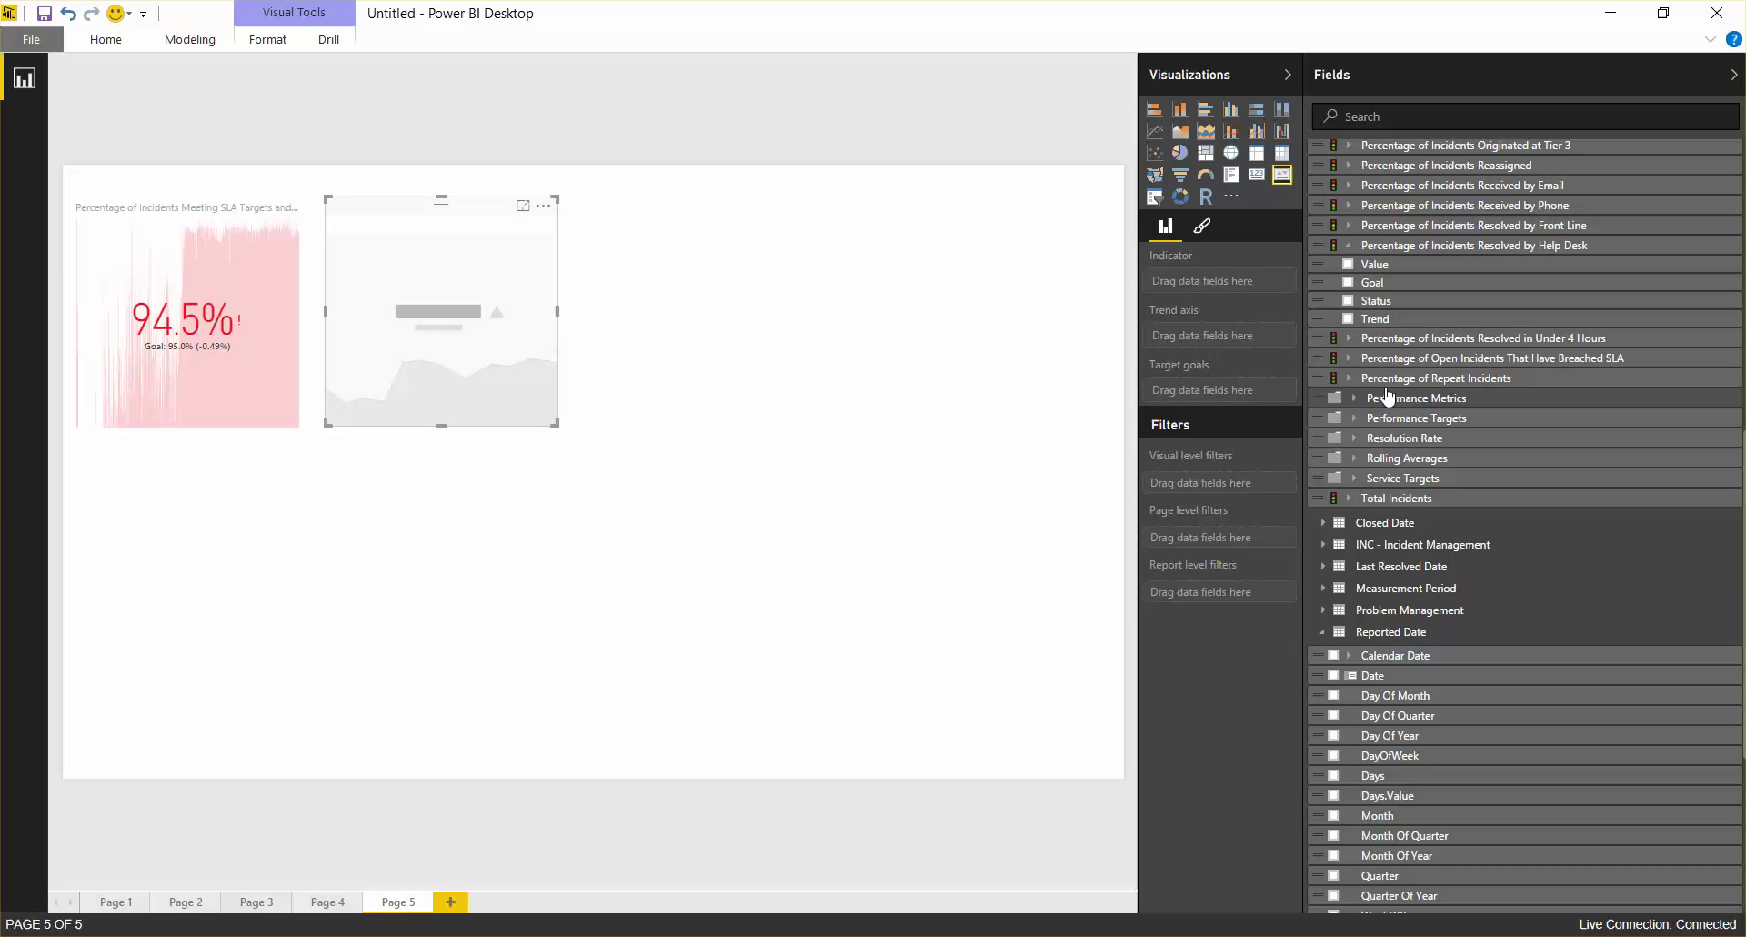
pyautogui.scroll(1, 1388, 393)
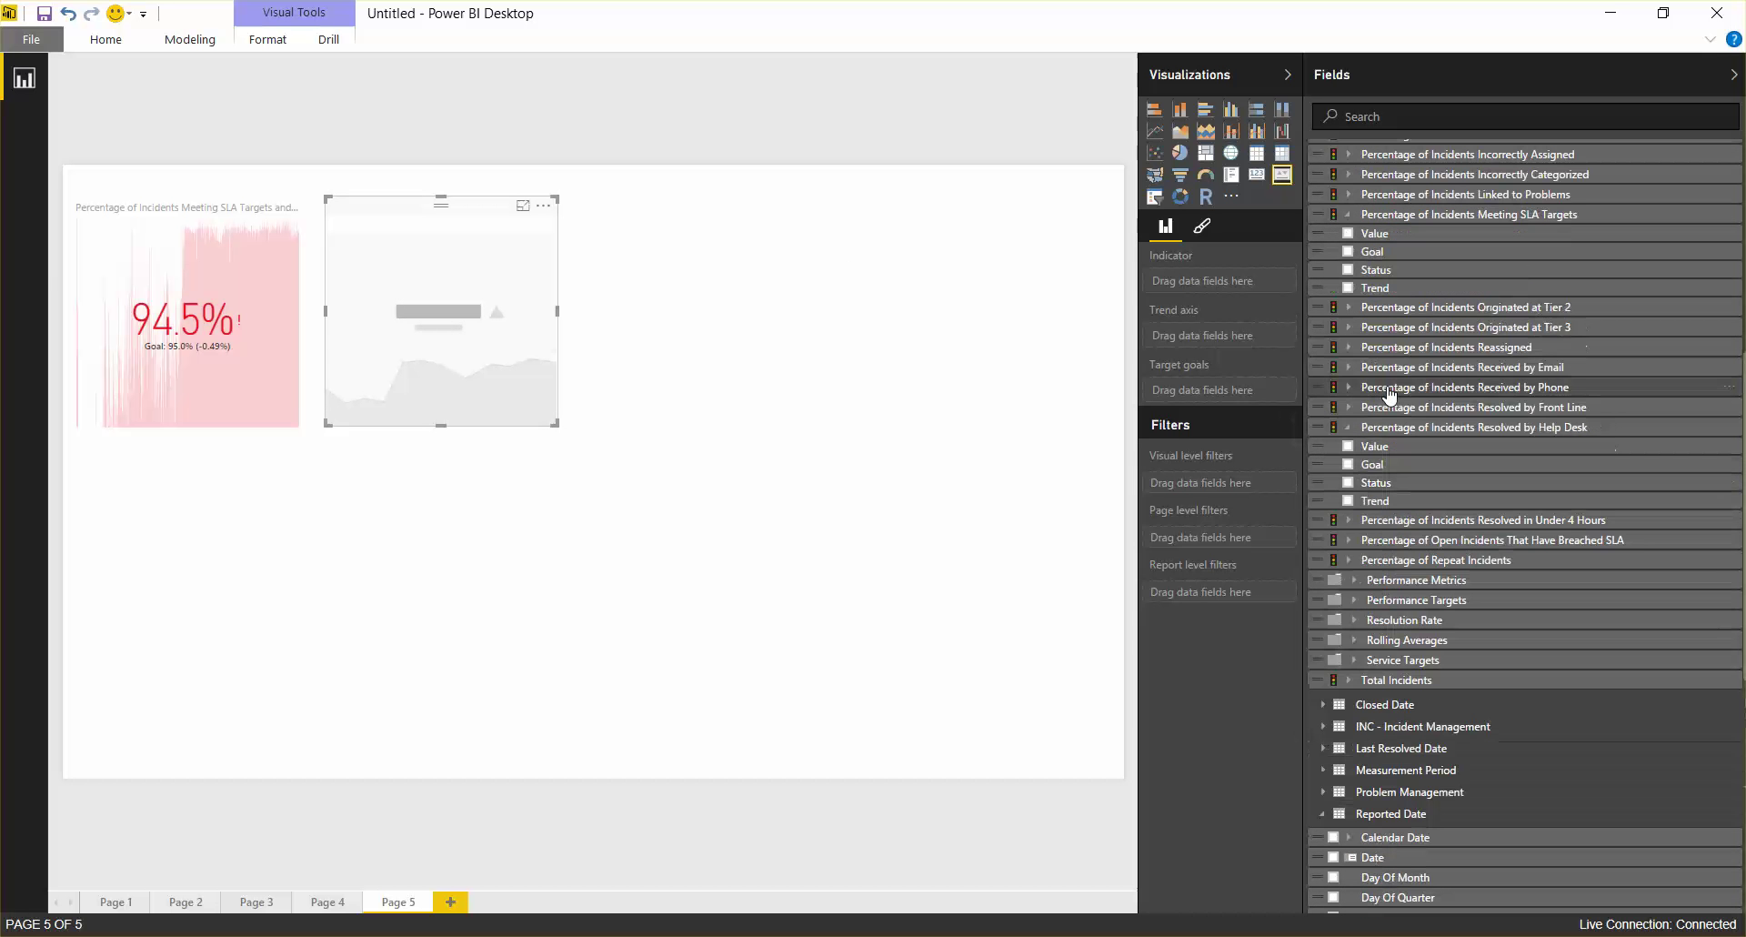
# Show Incidents Resolved by Help Desk (88.98%) against its 80.00% goal, trended by submit Month.
pyautogui.click(1350, 447)
pyautogui.click(1349, 465)
pyautogui.scroll(-6, 1349, 469)
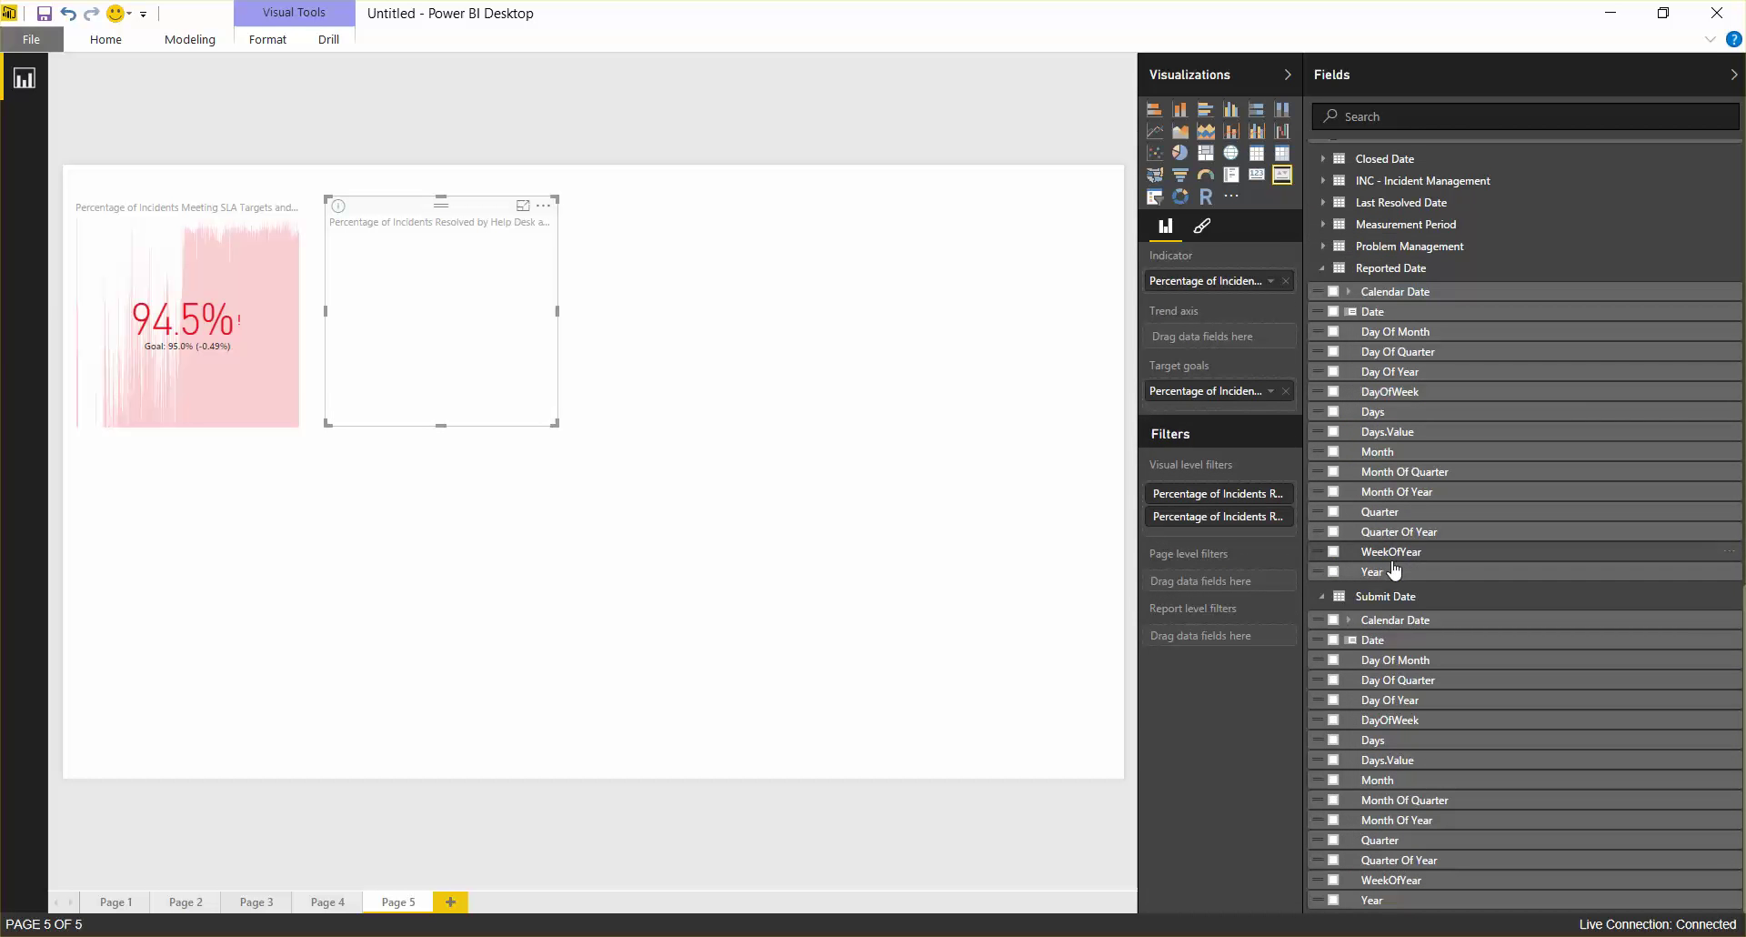
pyautogui.click(1334, 779)
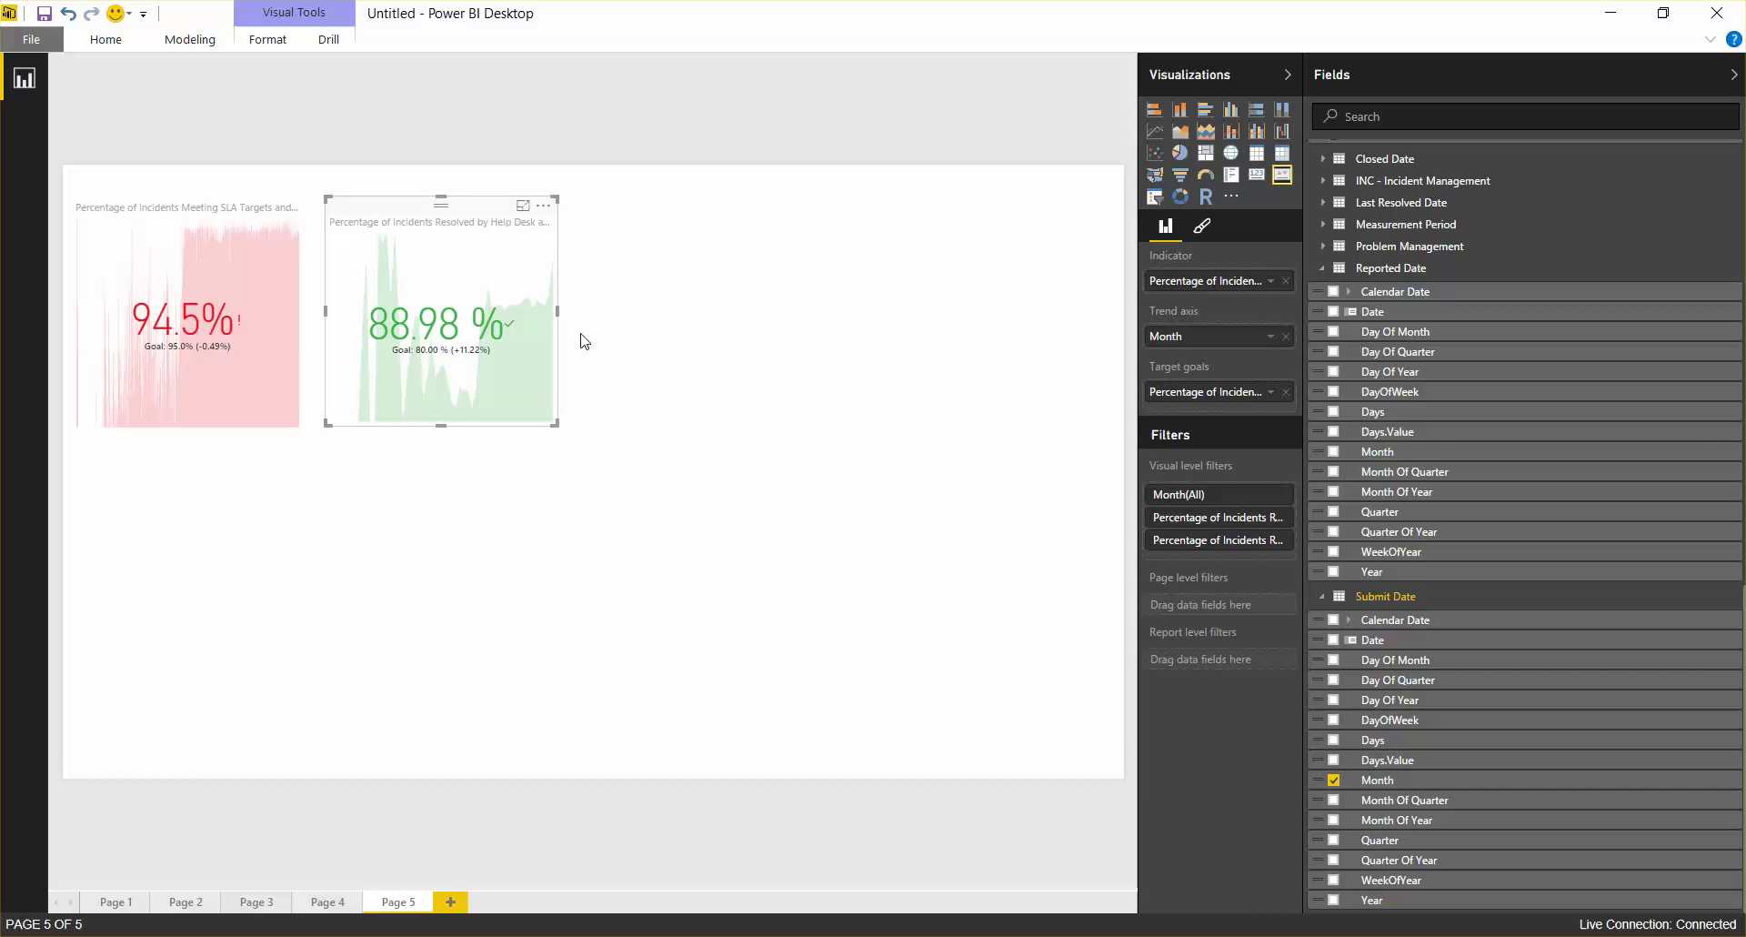
pyautogui.click(955, 215)
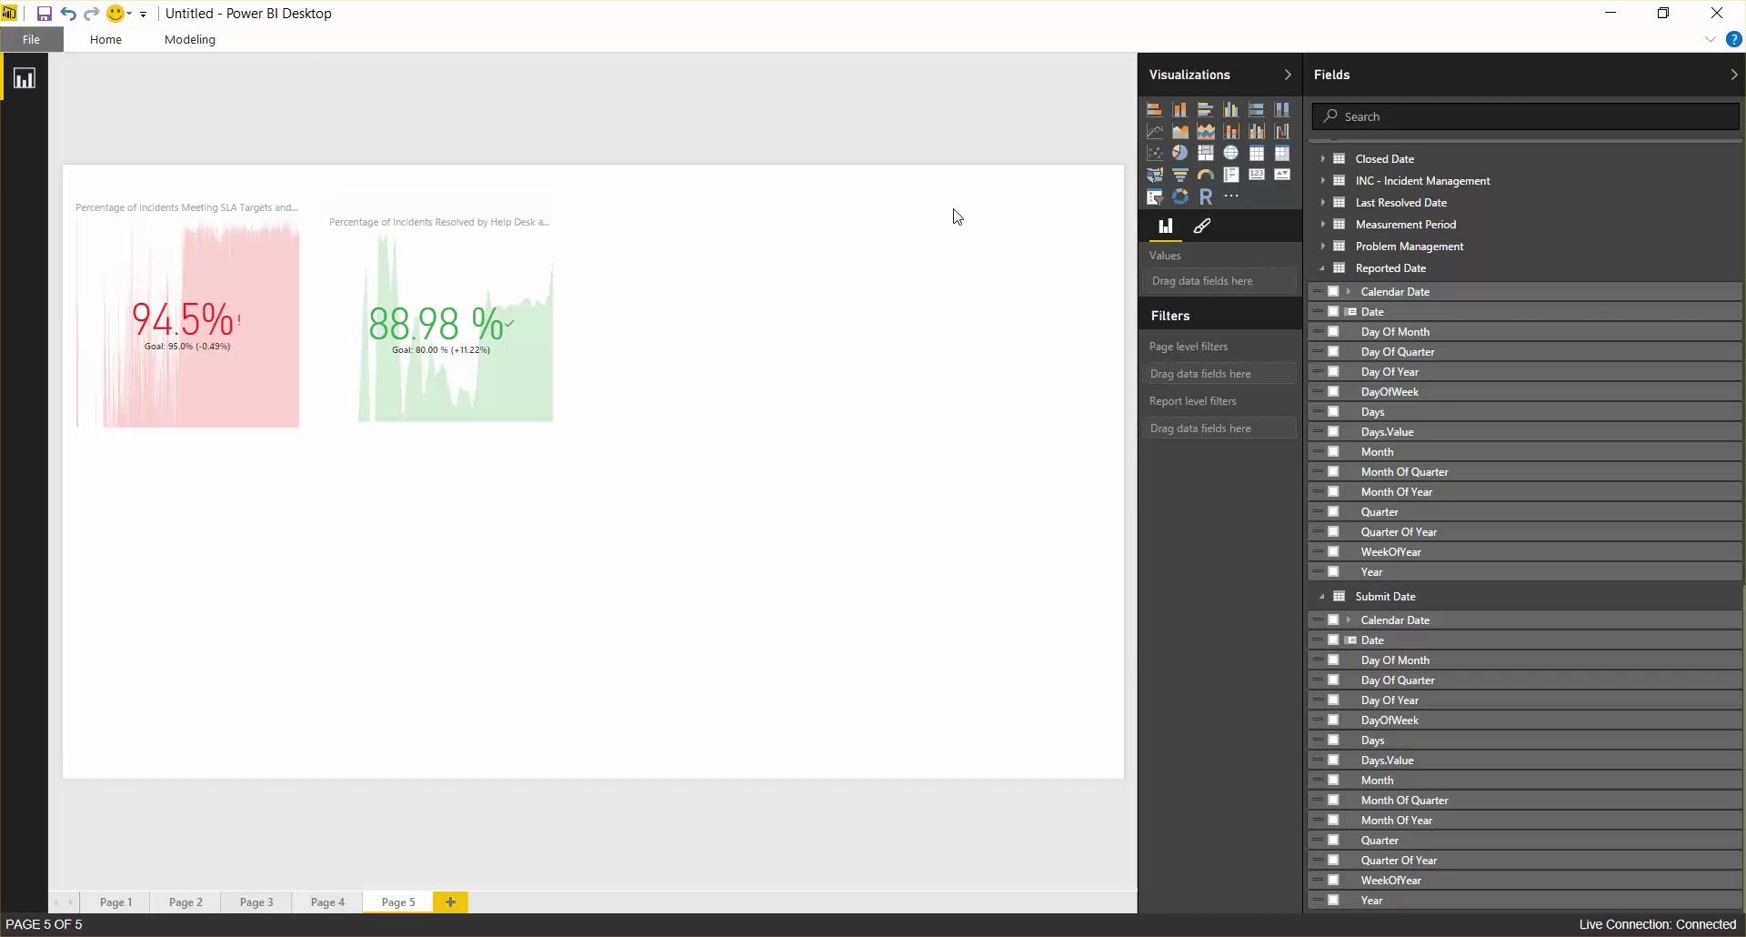
# Add a third KPI of Incidents Reassigned (37.6%) against its 10.0% goal, trended by submit Year.
pyautogui.click(1281, 176)
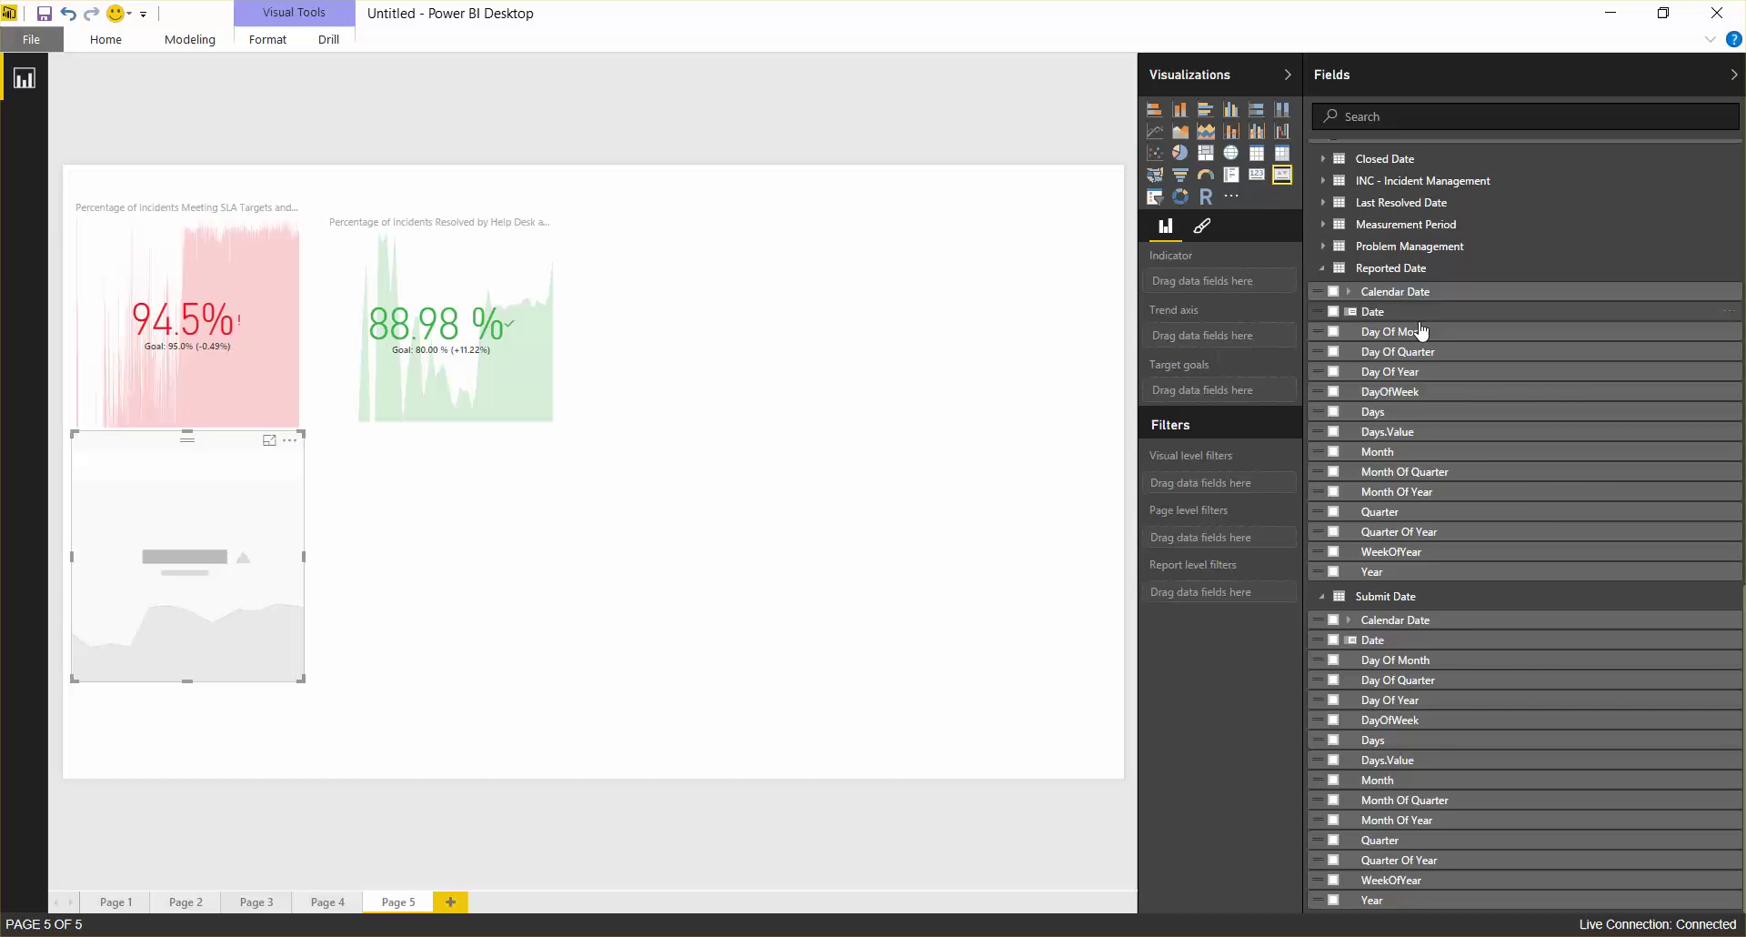
pyautogui.scroll(6, 1423, 331)
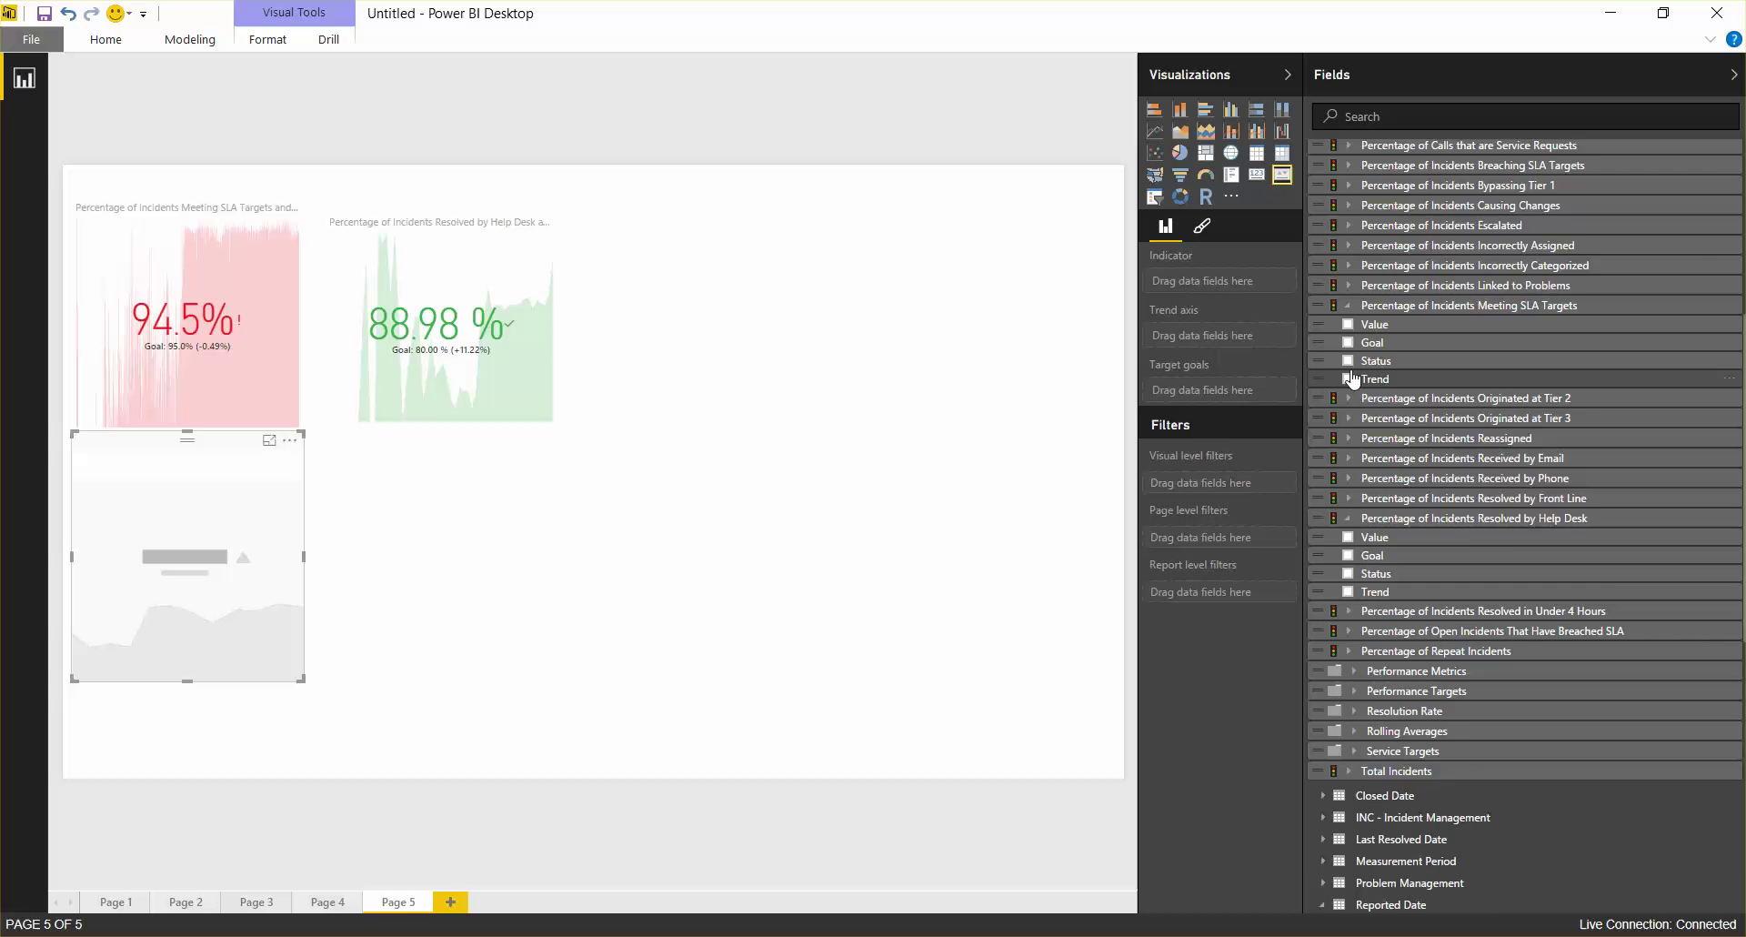
pyautogui.scroll(3, 1346, 374)
pyautogui.scroll(2, 1353, 374)
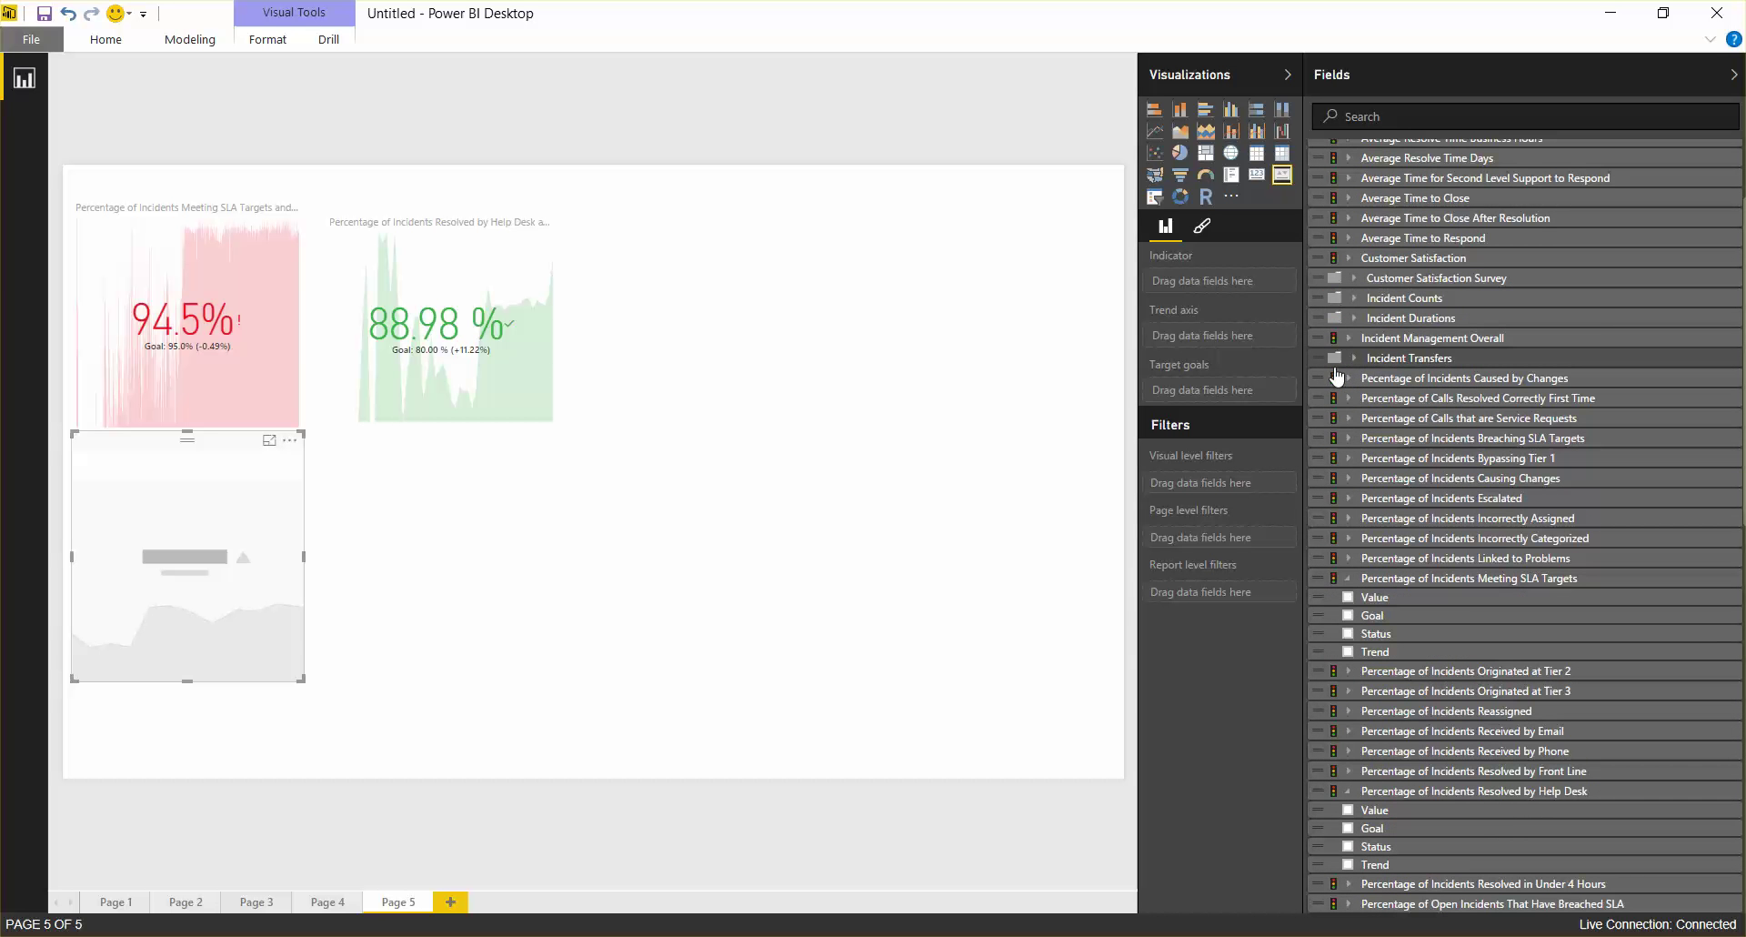
pyautogui.scroll(2, 1353, 369)
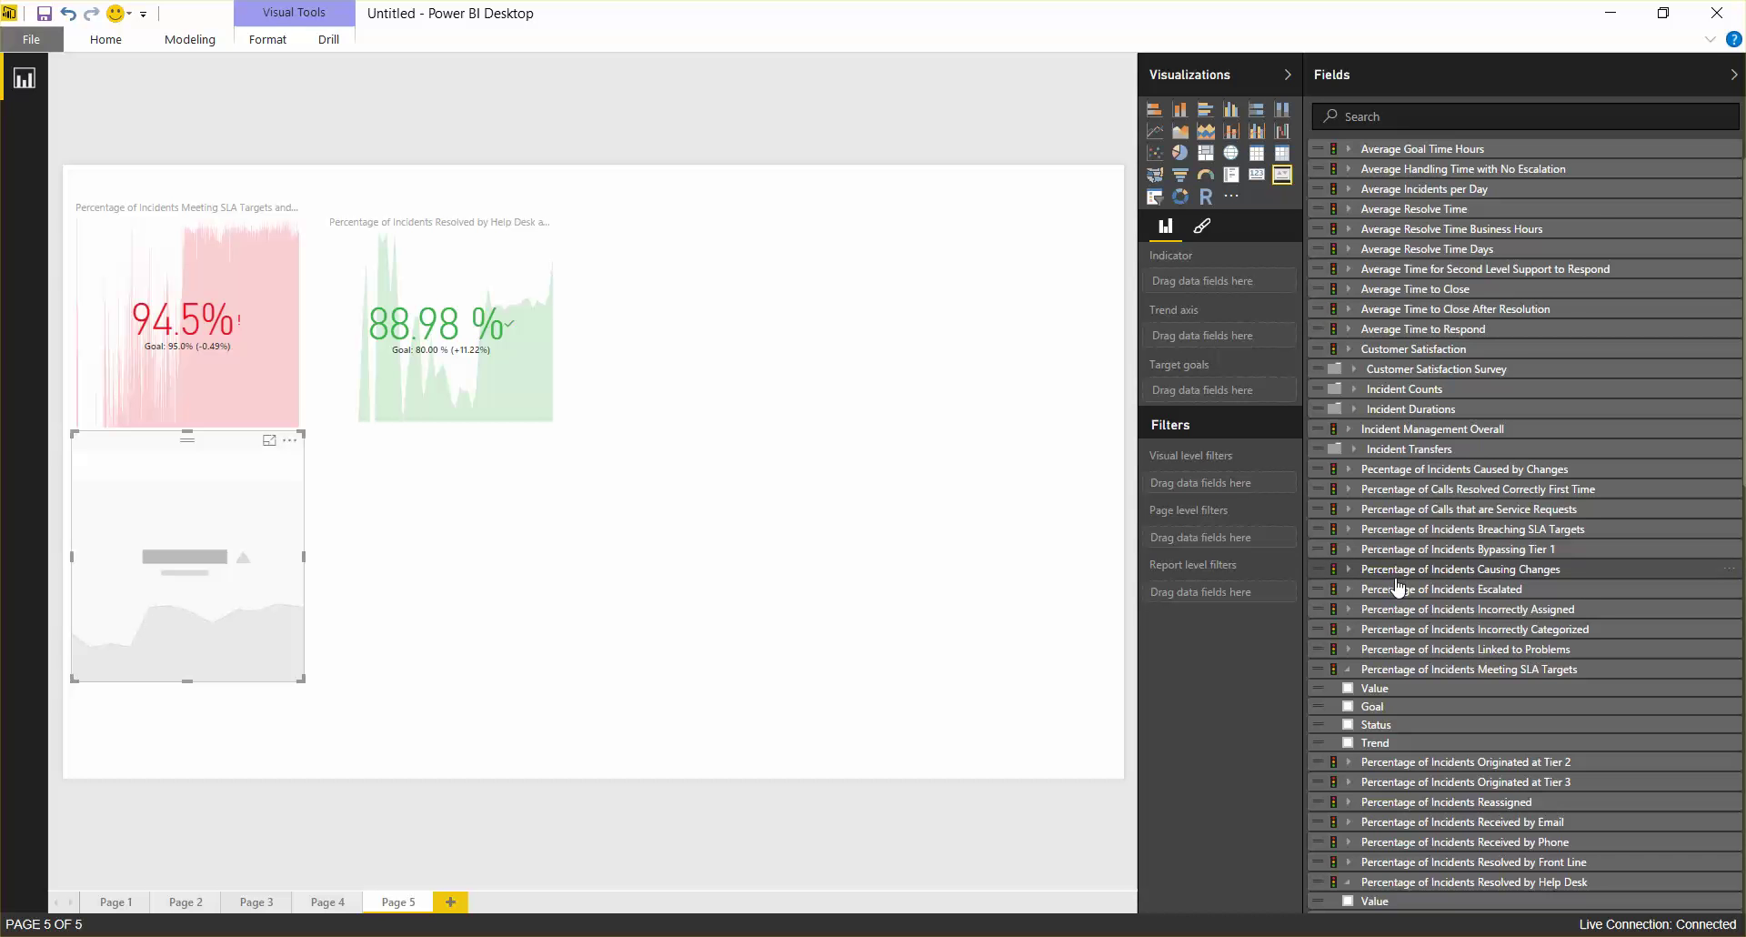
pyautogui.scroll(1, 1399, 587)
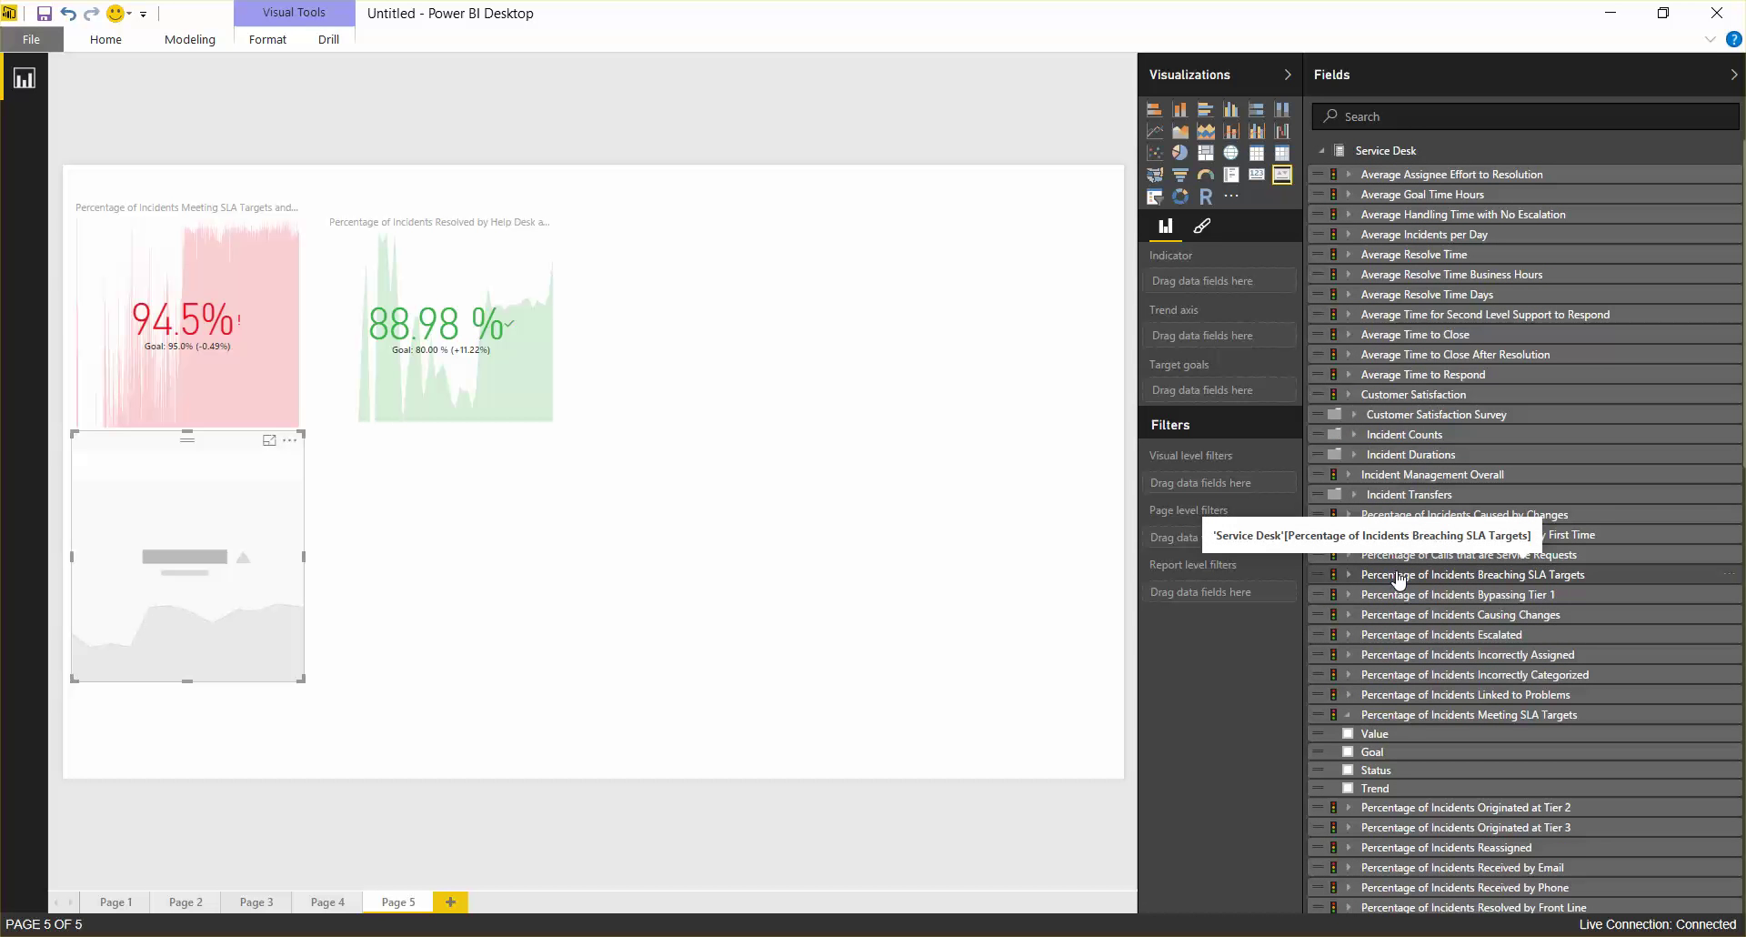
pyautogui.scroll(-3, 1399, 579)
pyautogui.click(1349, 667)
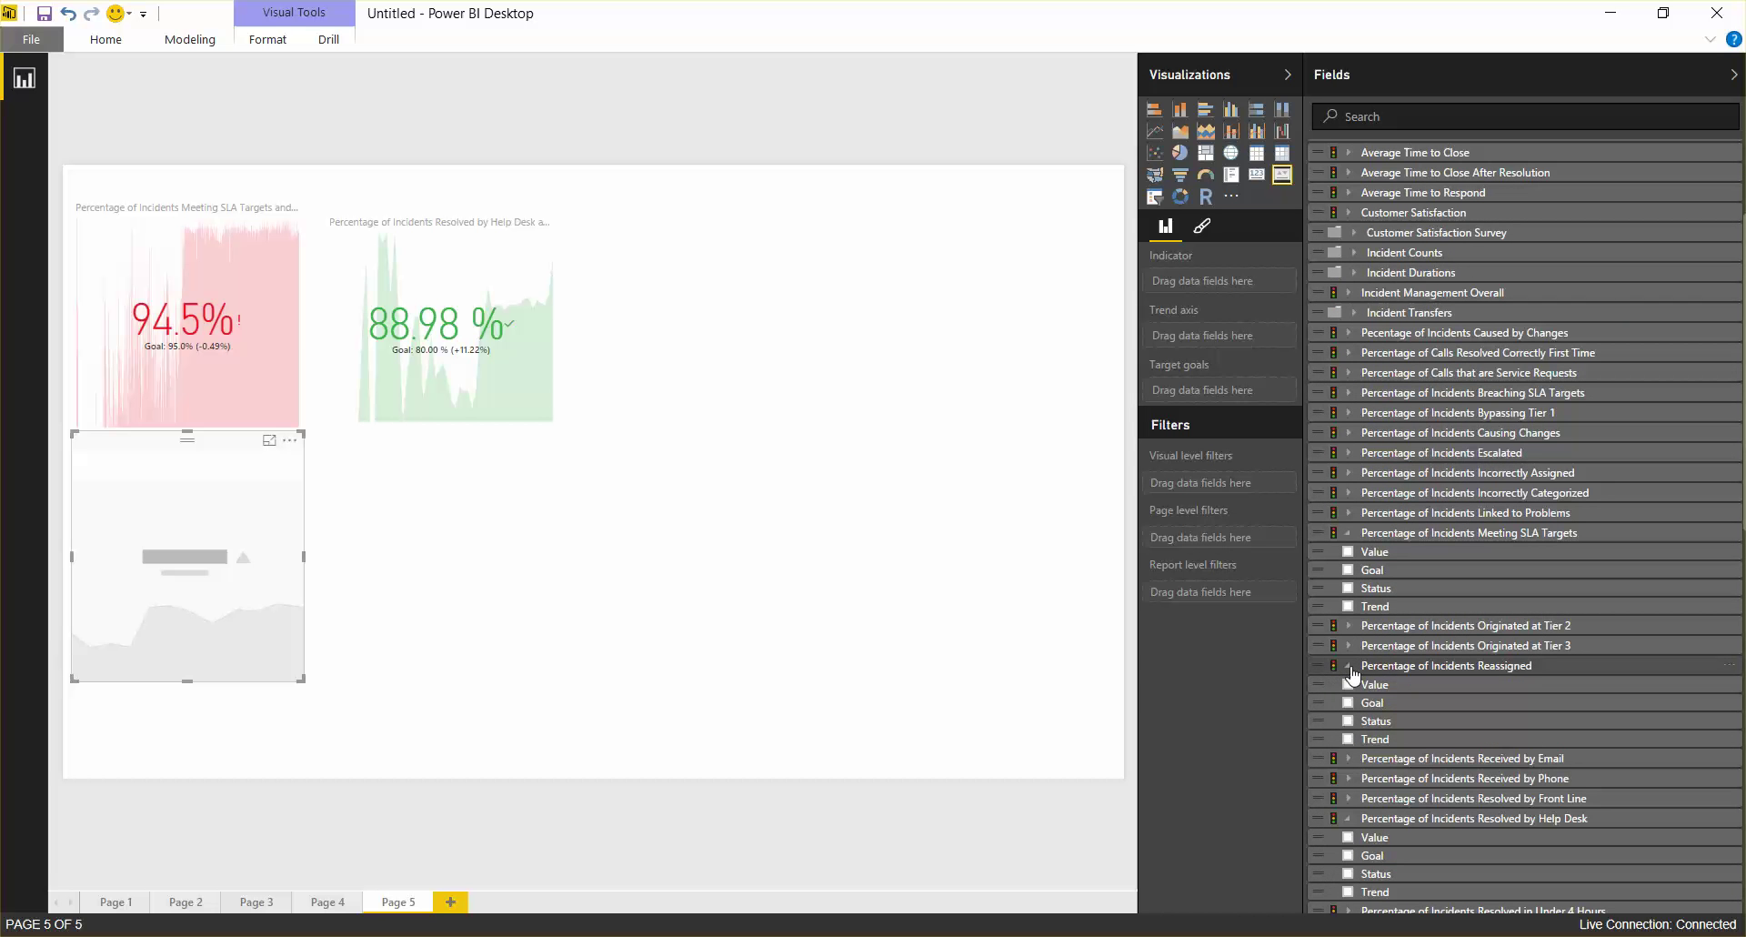
pyautogui.click(1349, 684)
pyautogui.click(1348, 703)
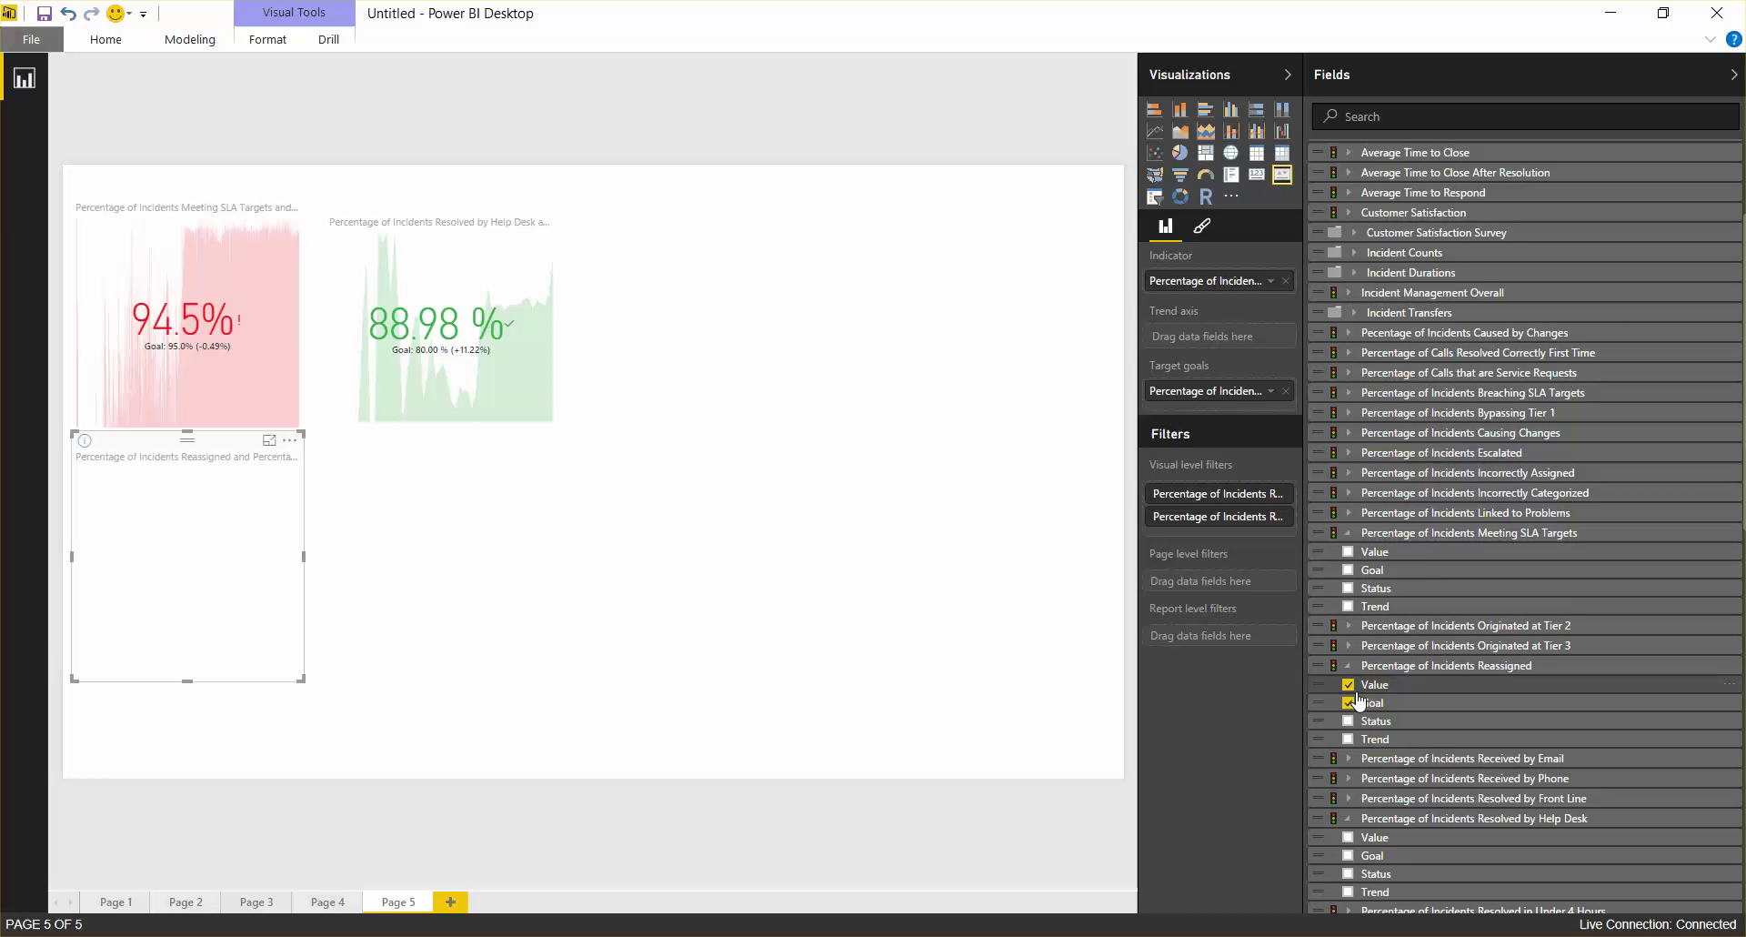
pyautogui.scroll(-10, 1368, 682)
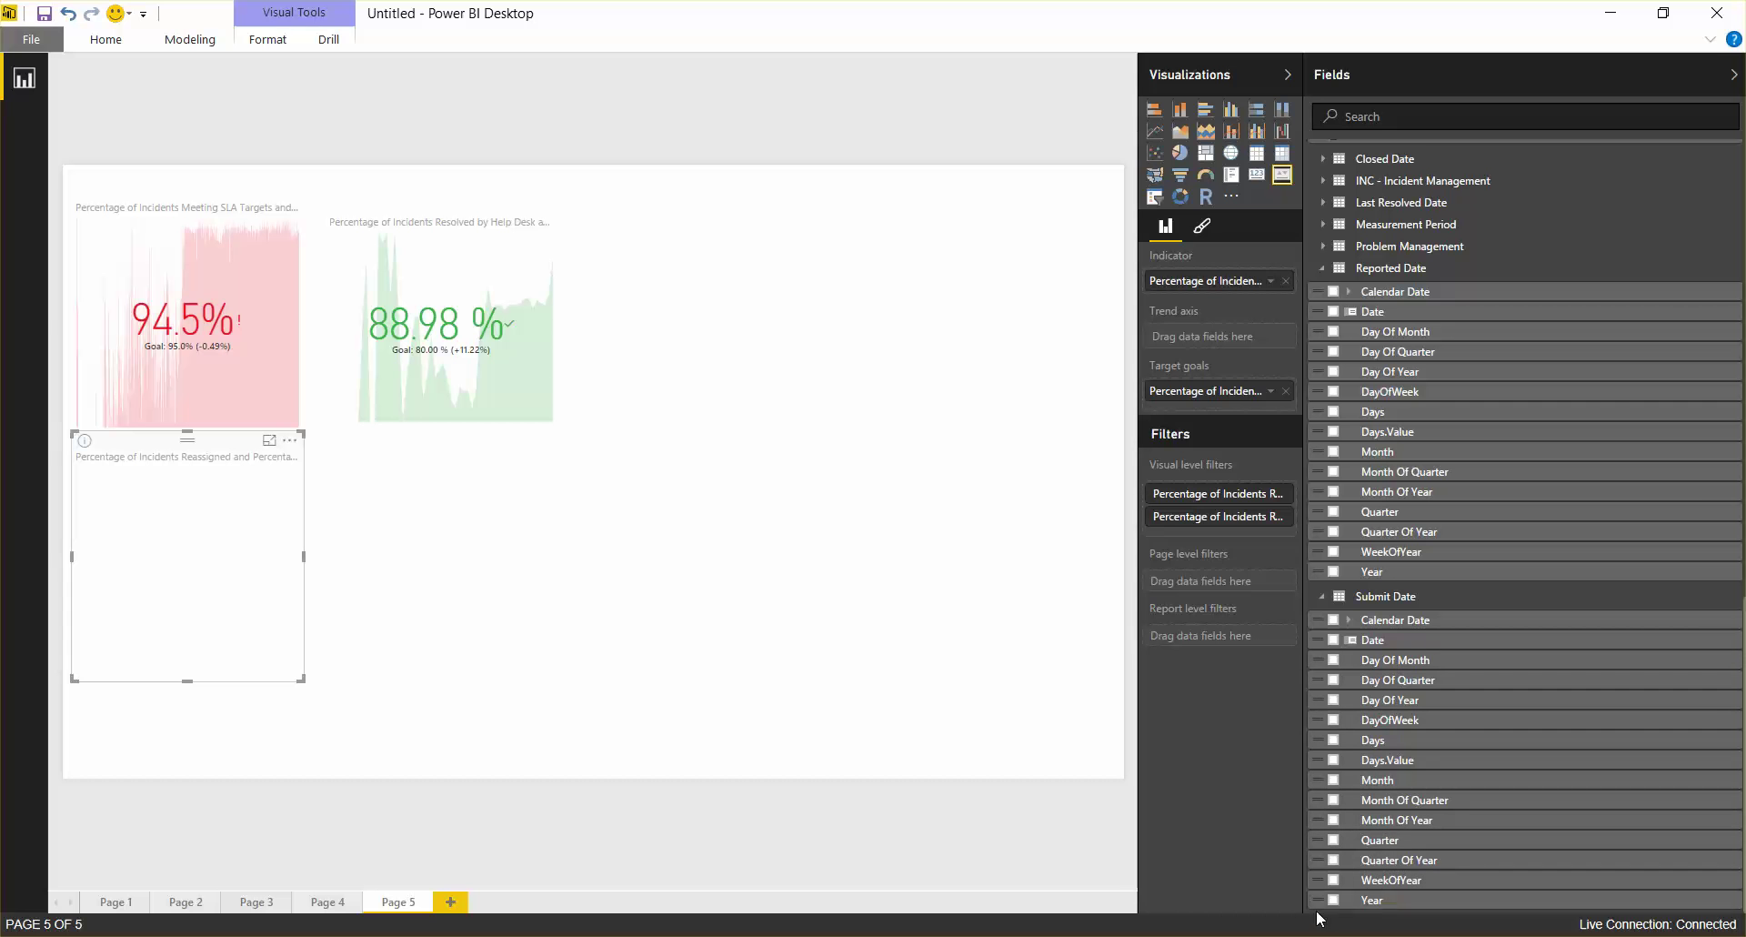
pyautogui.click(1333, 900)
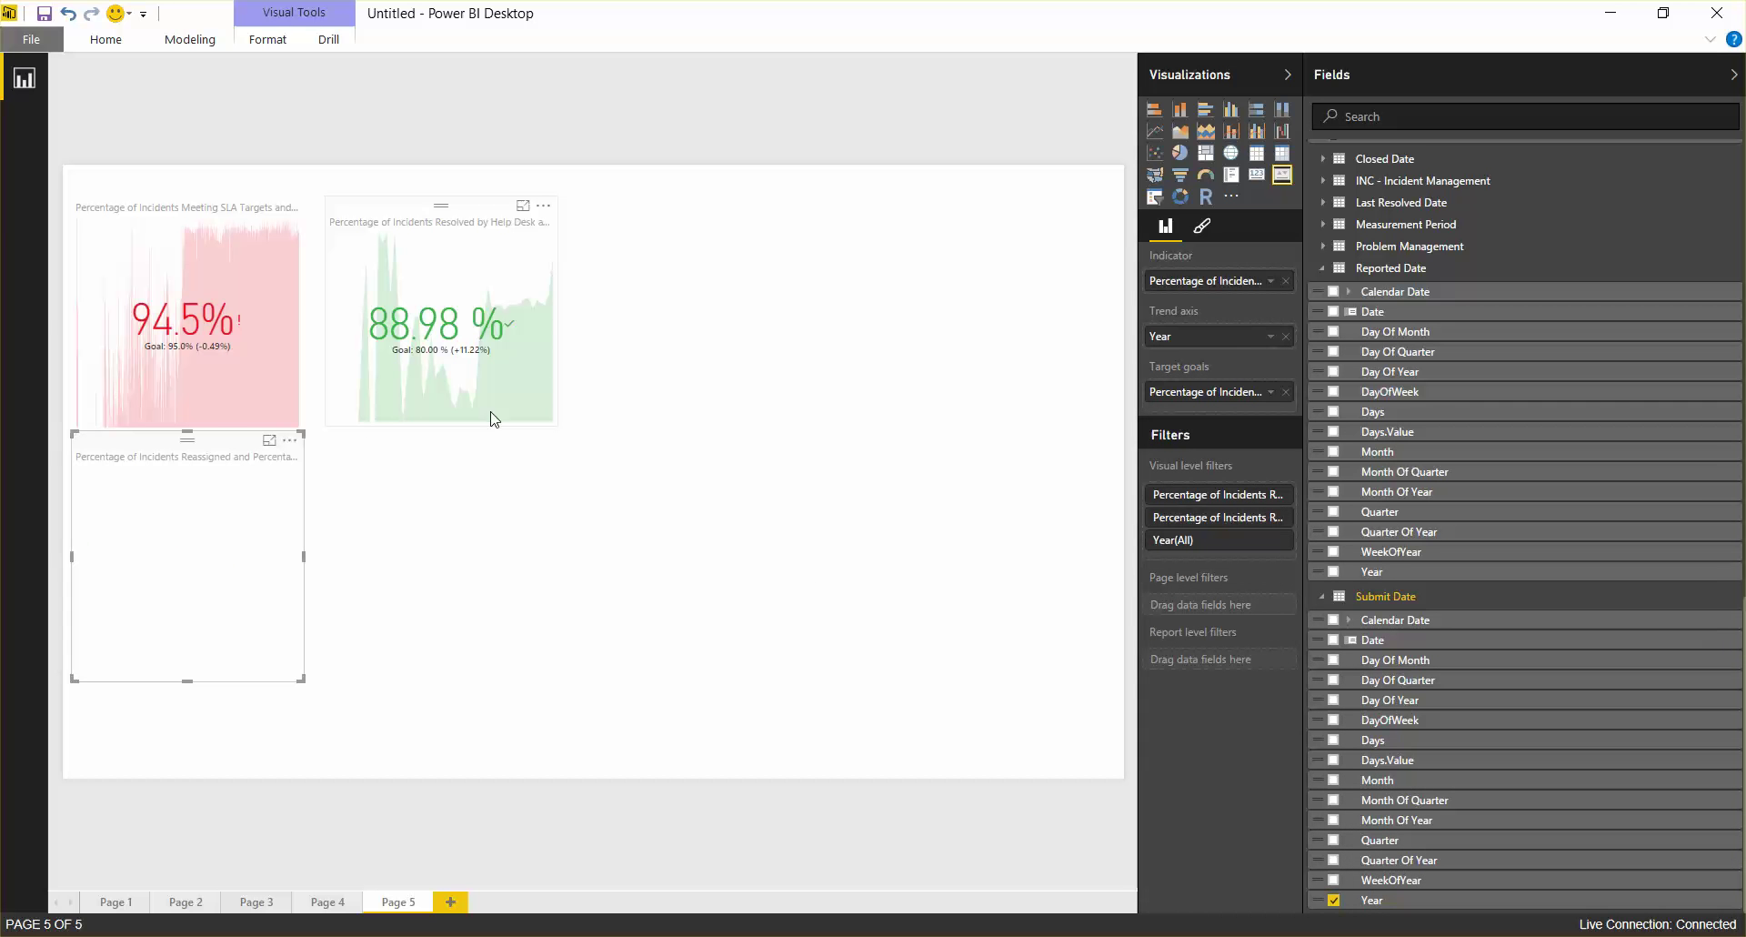
# Move the third card right of the second and resize it to line up with the others.
pyautogui.moveTo(263, 435); pyautogui.dragTo(781, 199)
pyautogui.moveTo(705, 447); pyautogui.dragTo(705, 422)
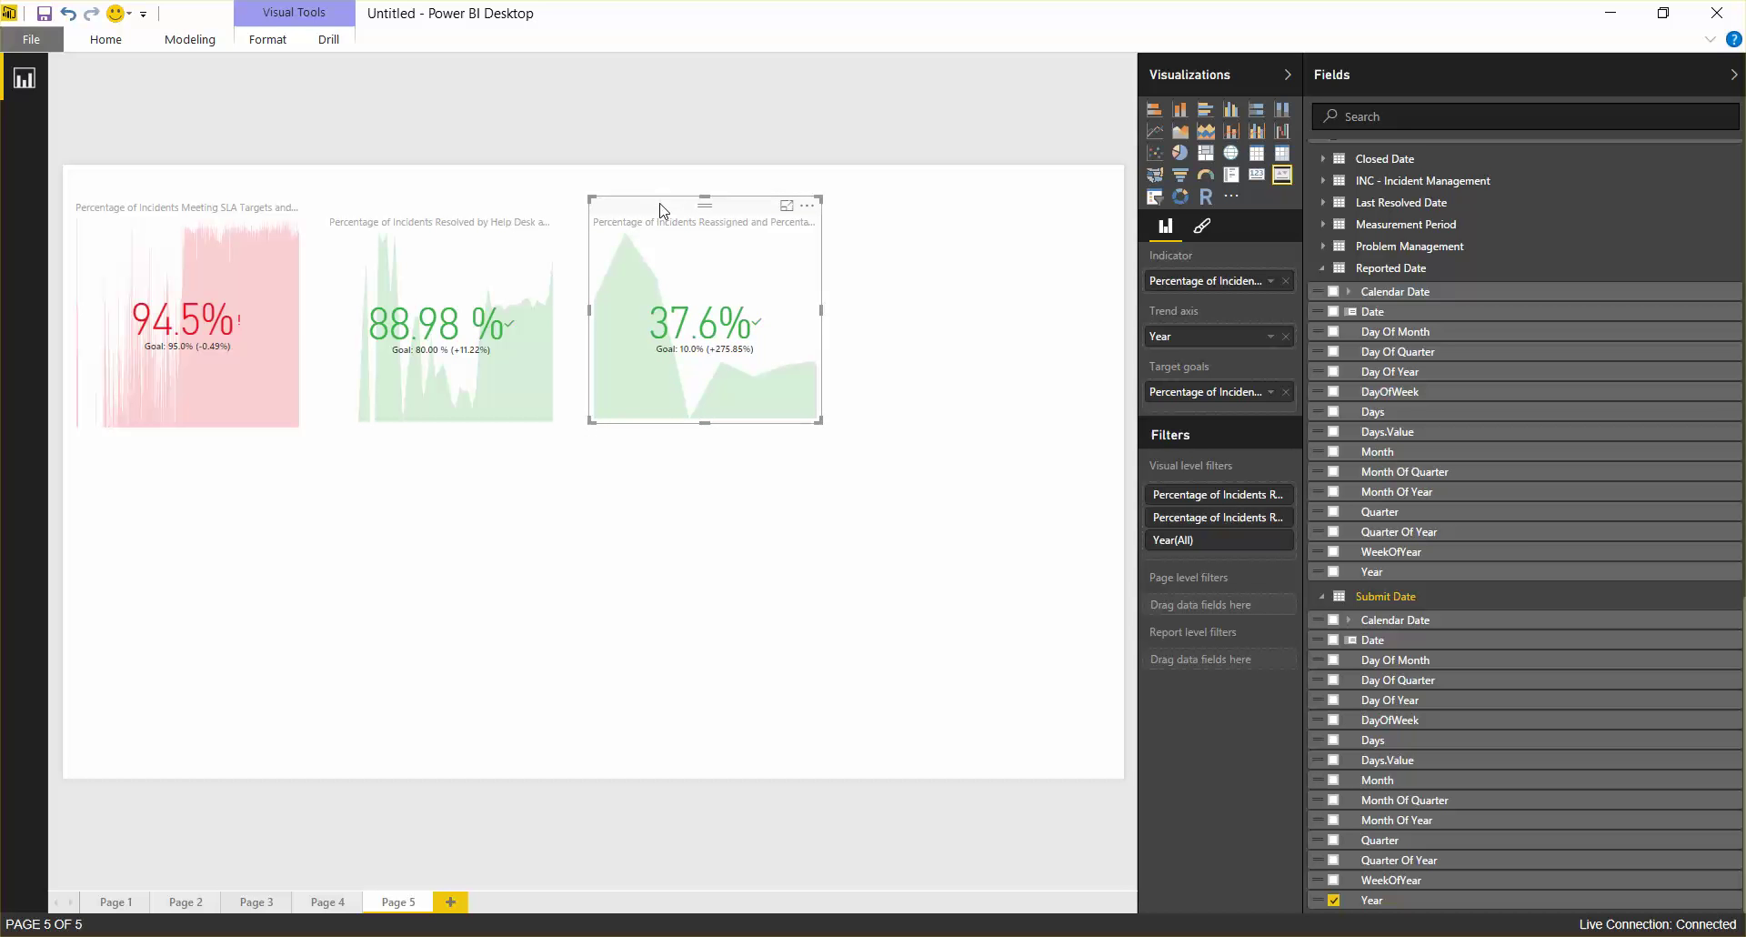
pyautogui.moveTo(660, 212); pyautogui.dragTo(651, 218)
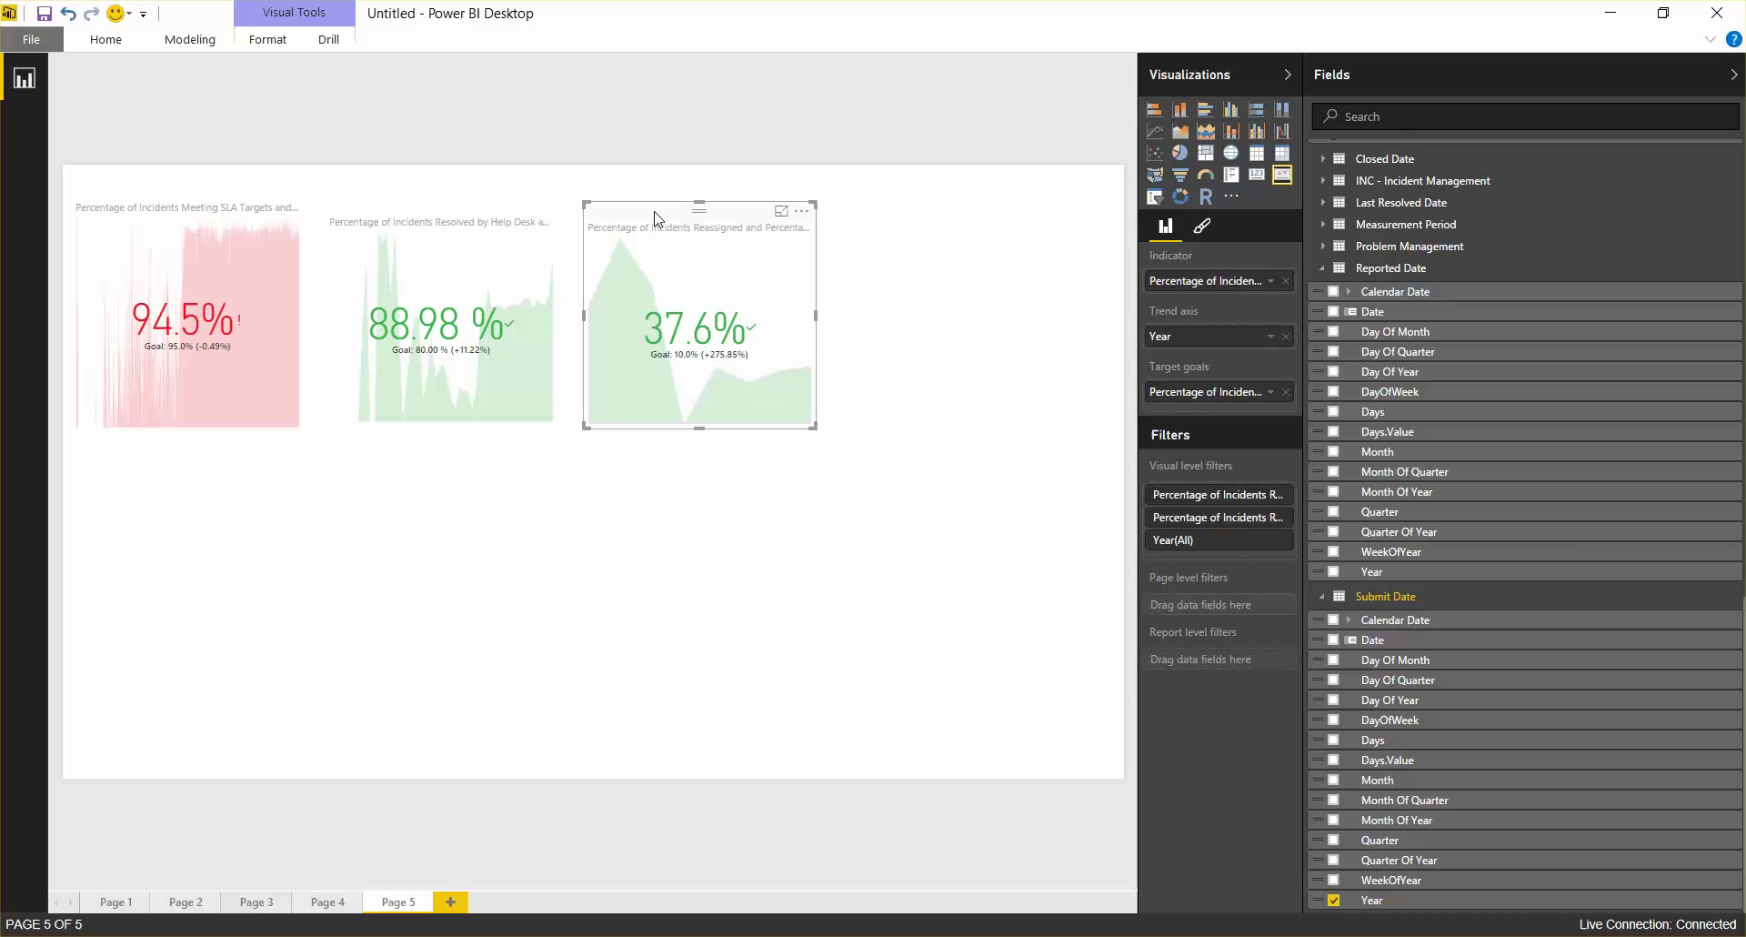
pyautogui.click(518, 551)
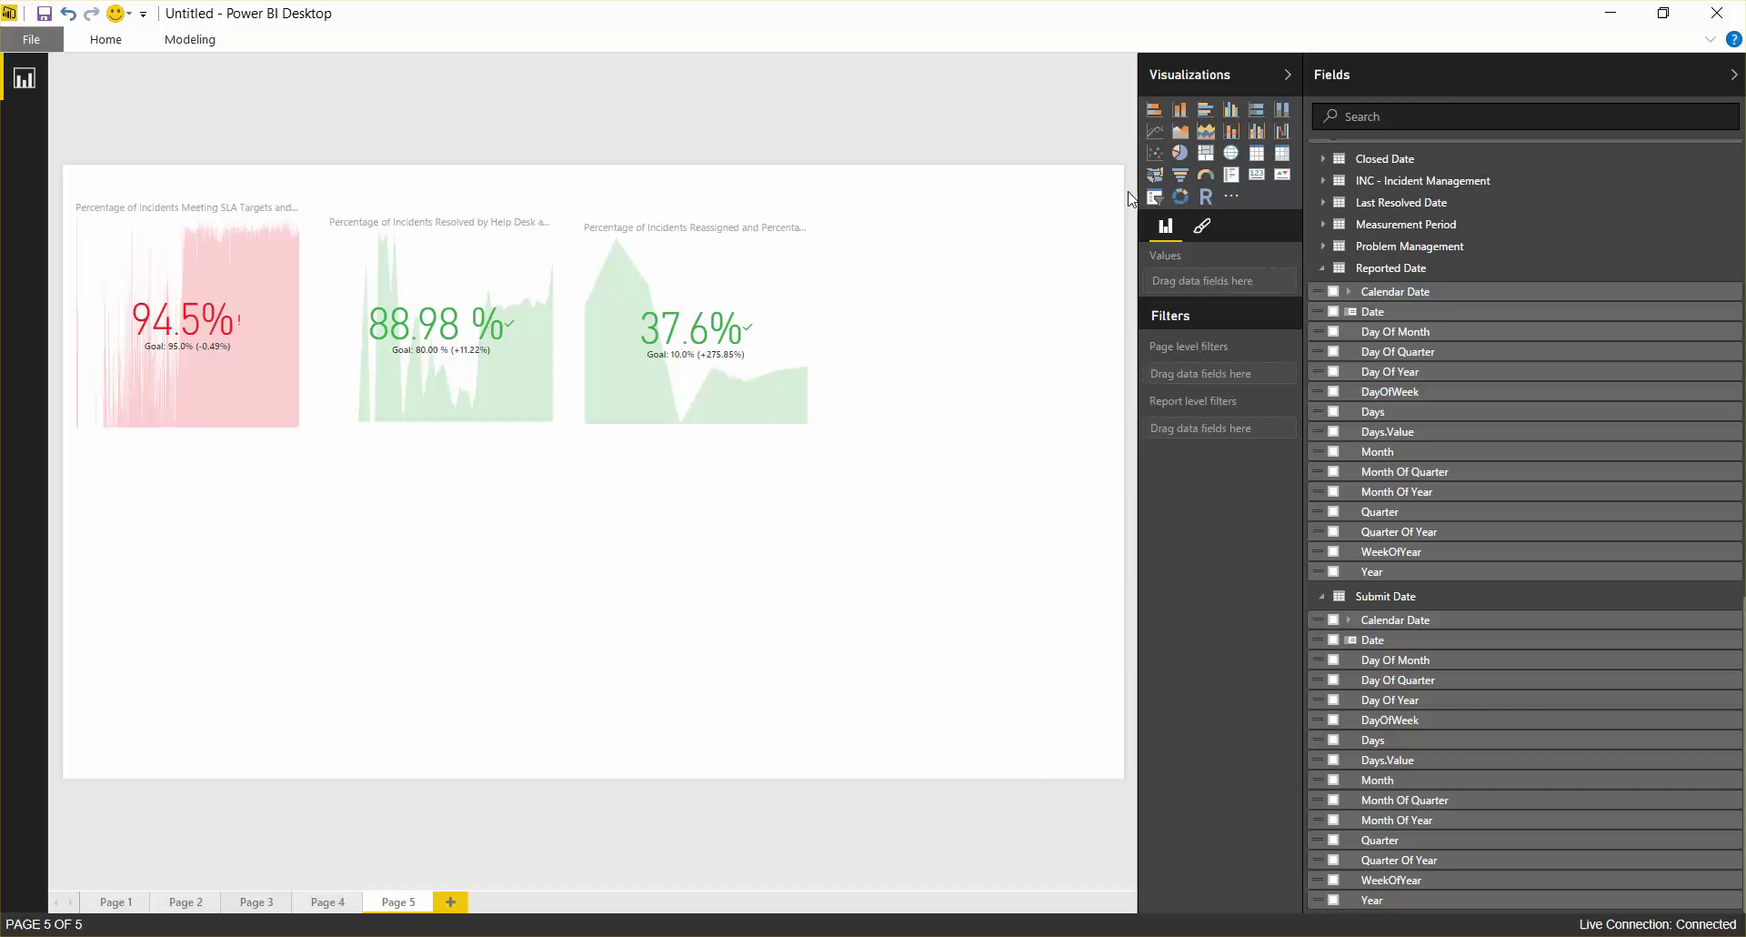
# Add a tree map with Closed Incidents from Incident Counts as its values.
pyautogui.click(1203, 156)
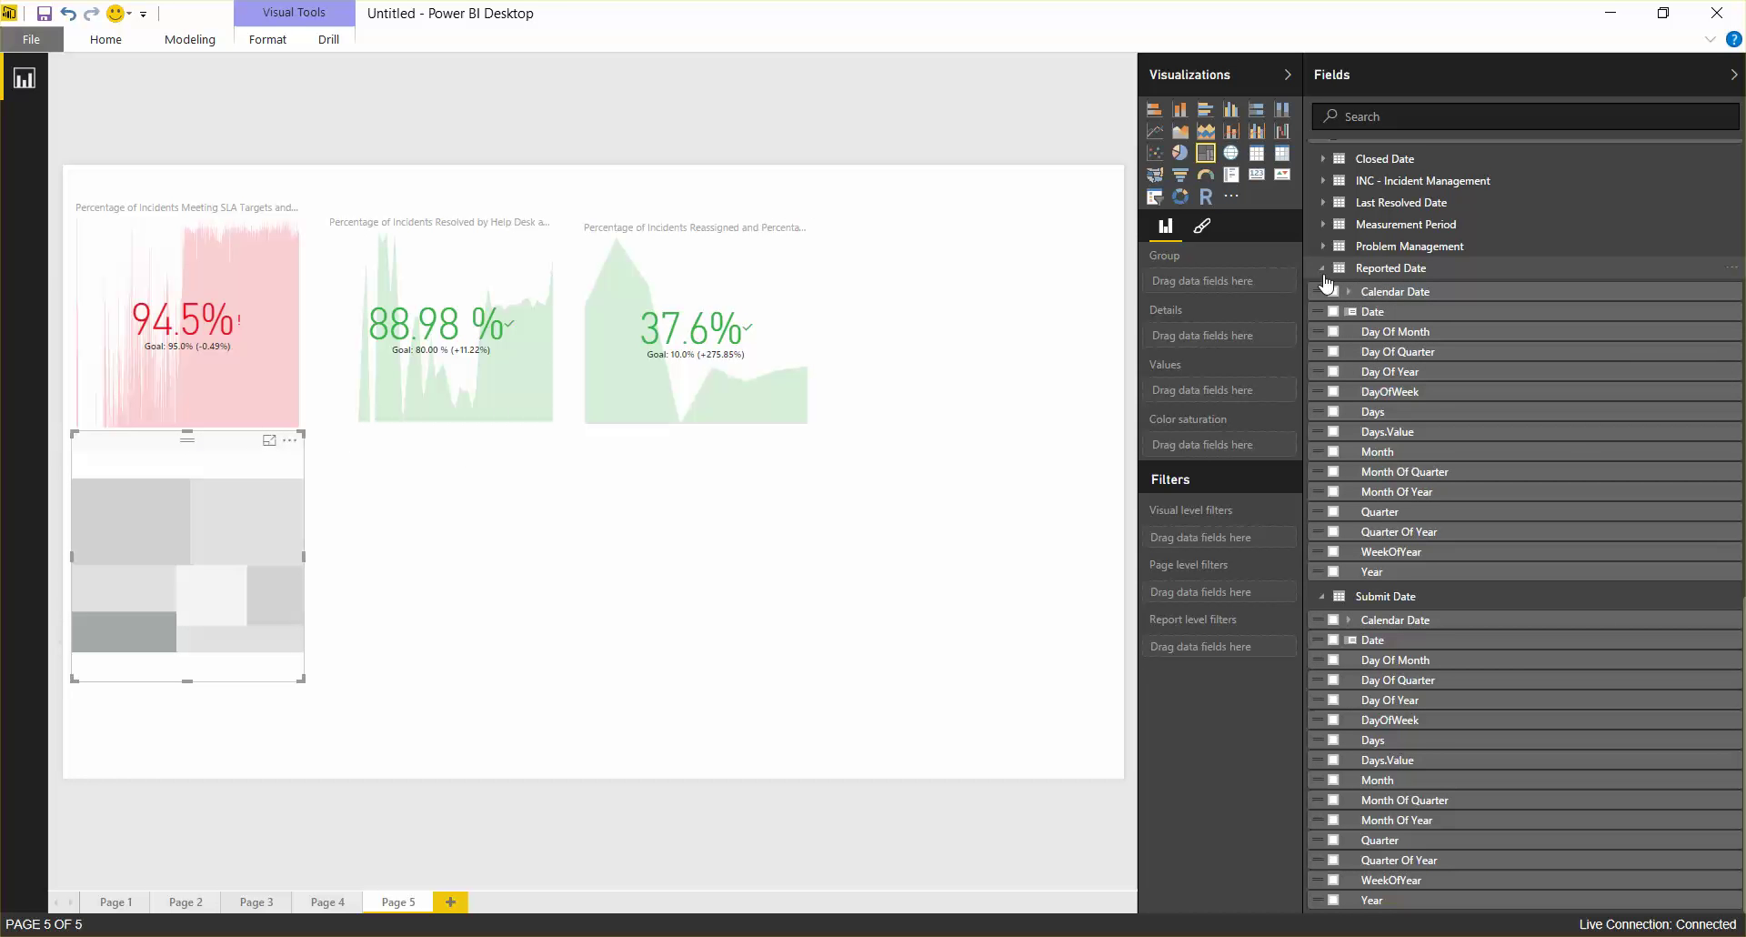
pyautogui.scroll(5, 1368, 300)
pyautogui.scroll(2, 1366, 303)
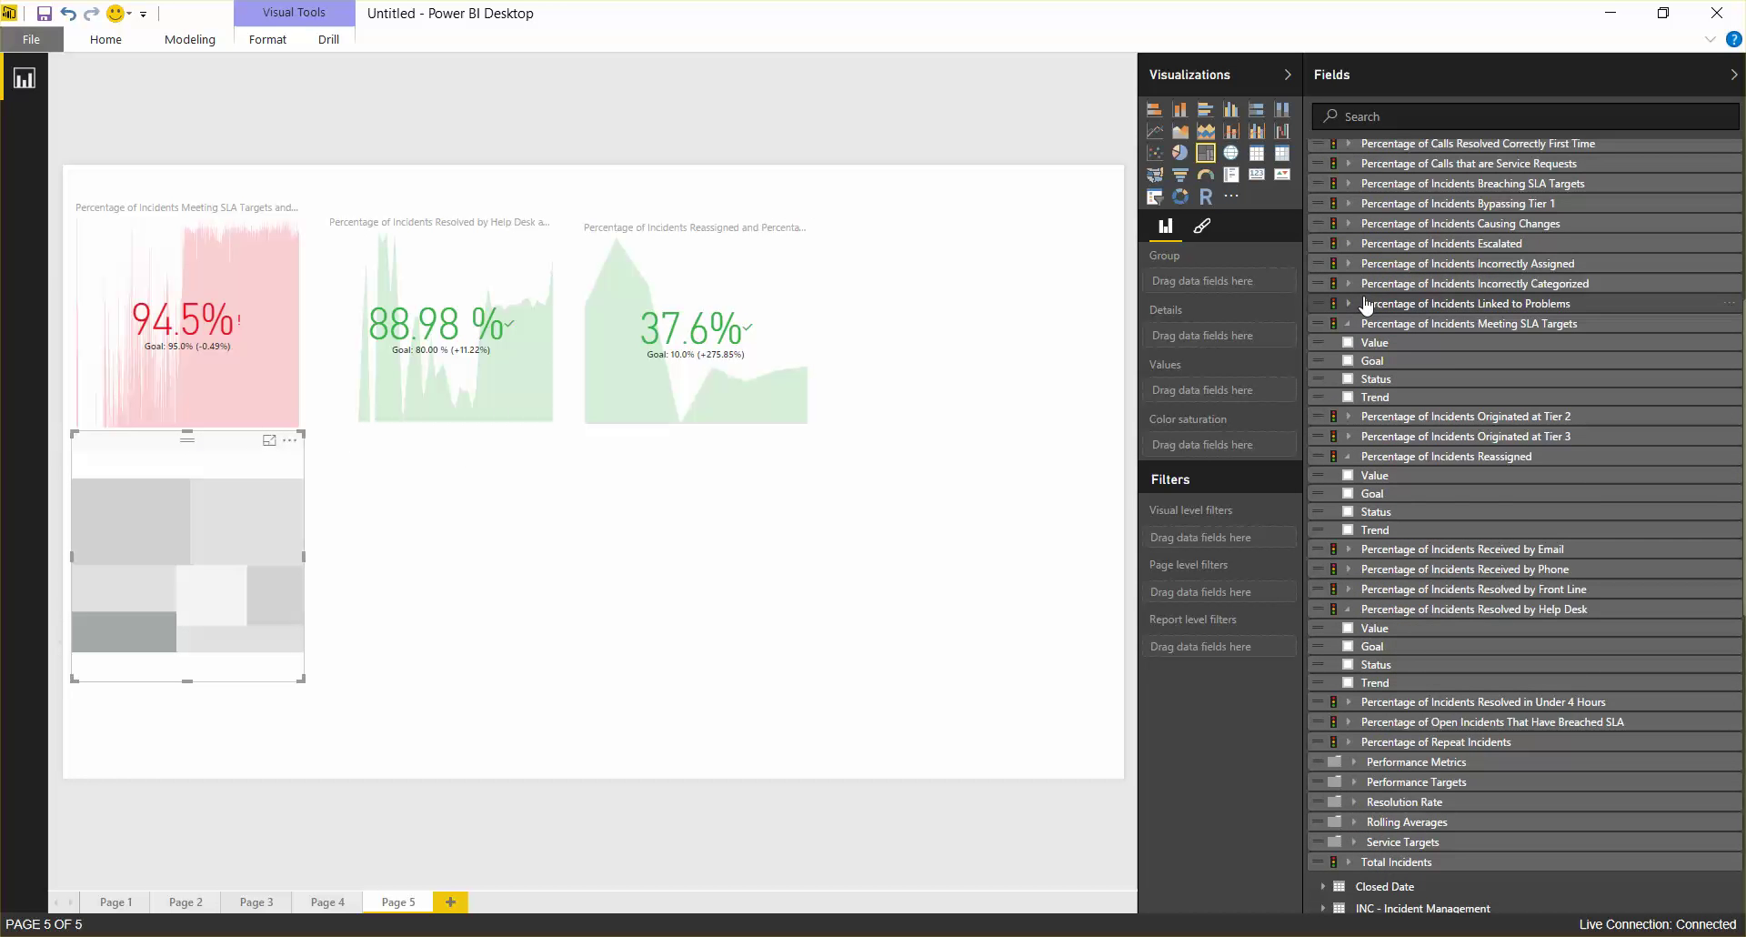
pyautogui.scroll(3, 1357, 317)
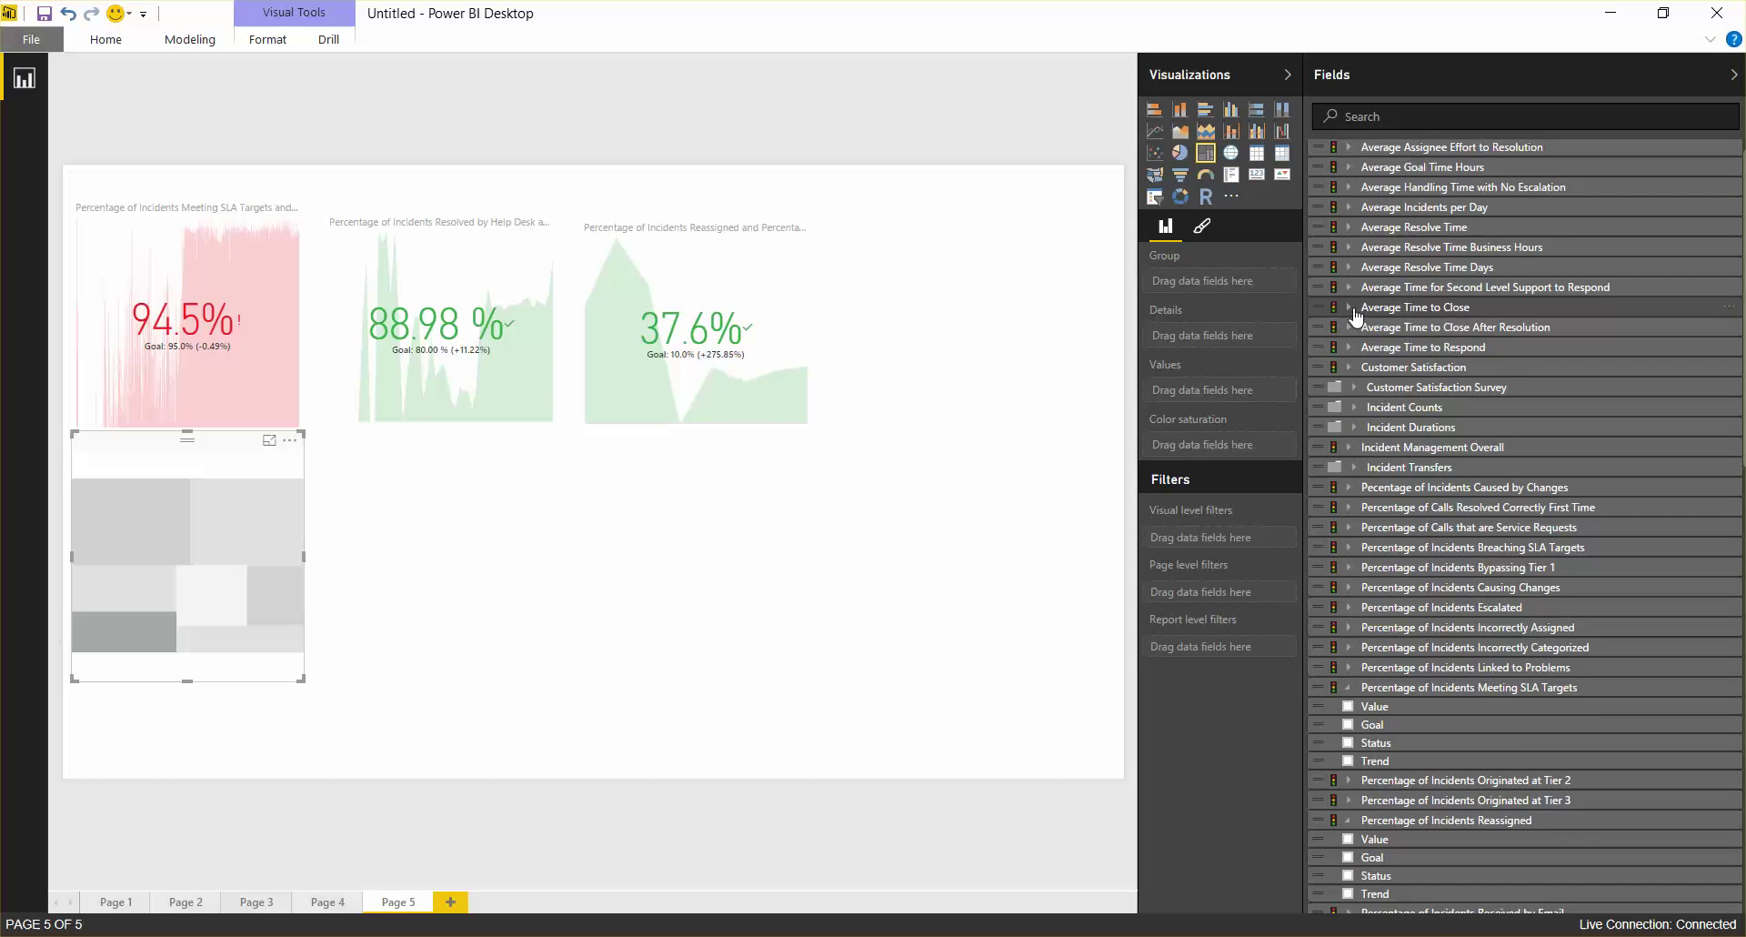
pyautogui.click(1354, 411)
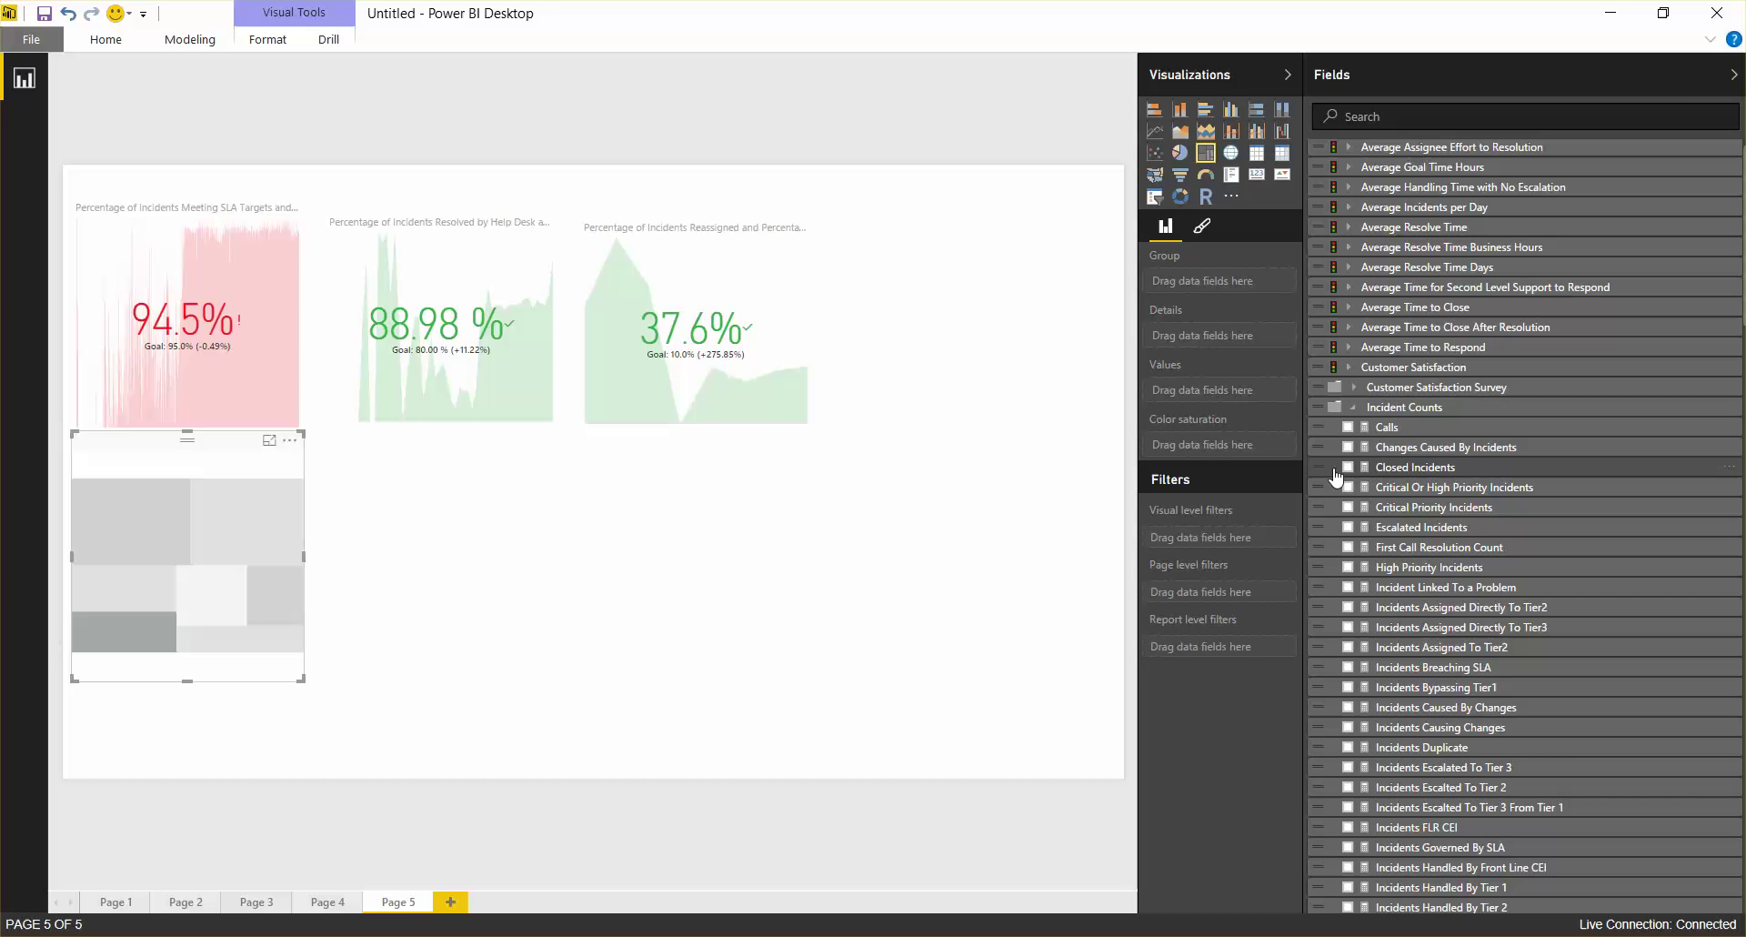
pyautogui.click(1347, 467)
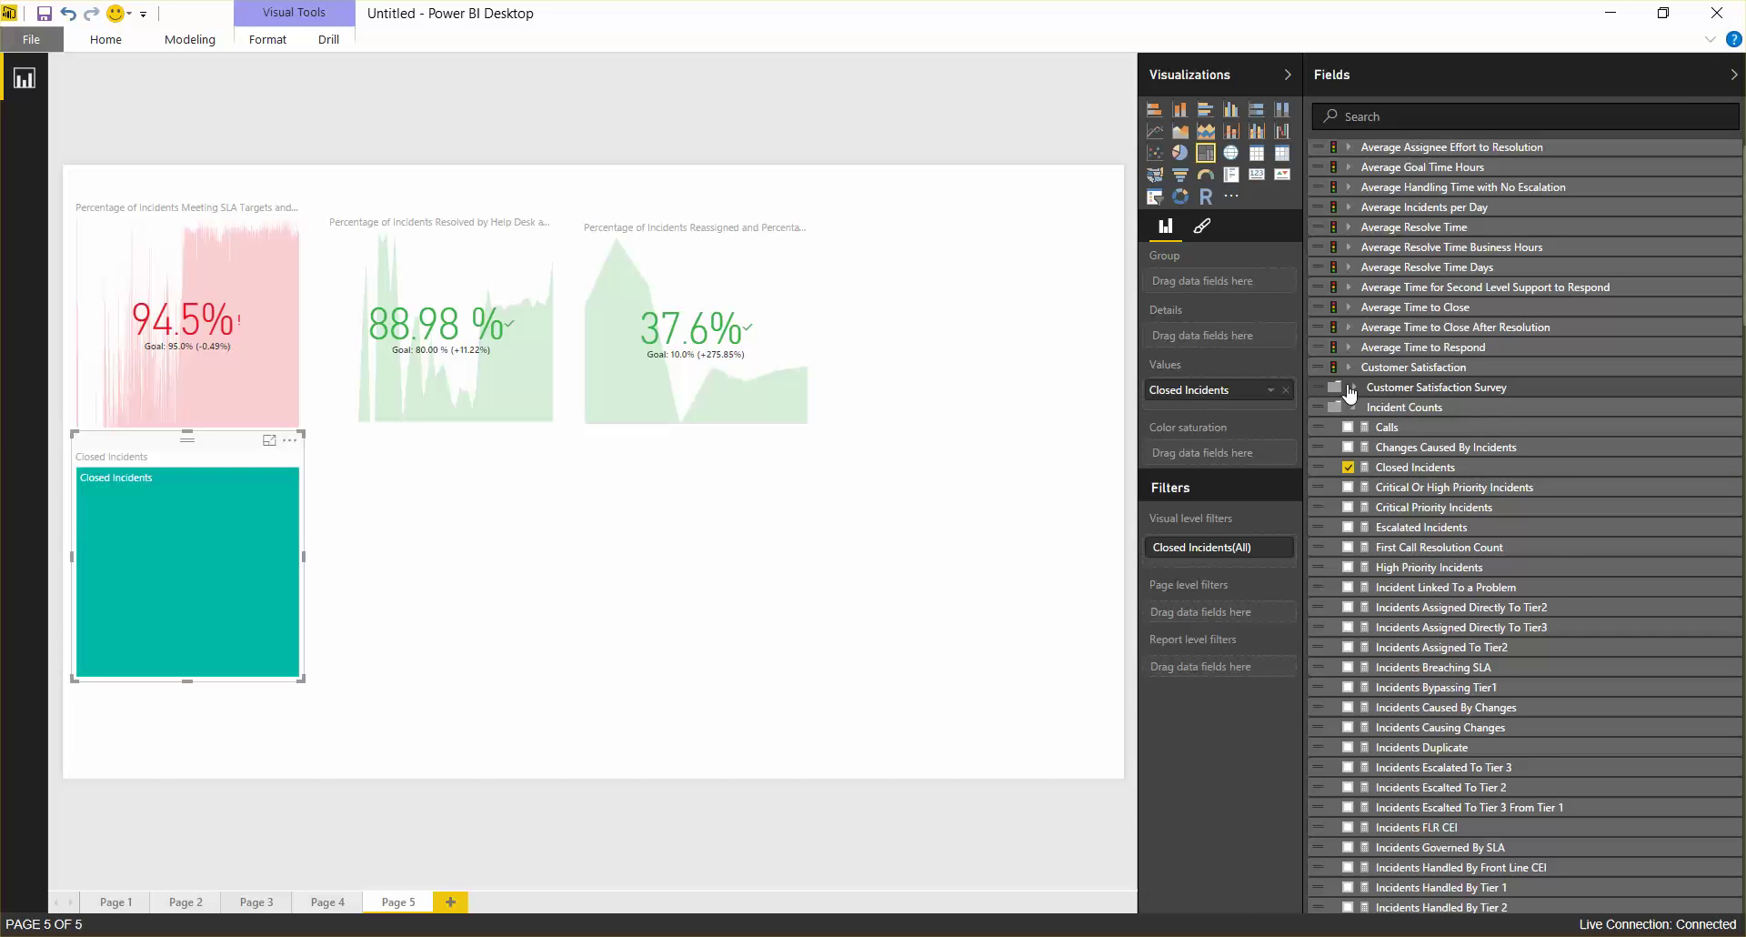
pyautogui.scroll(-15, 1364, 431)
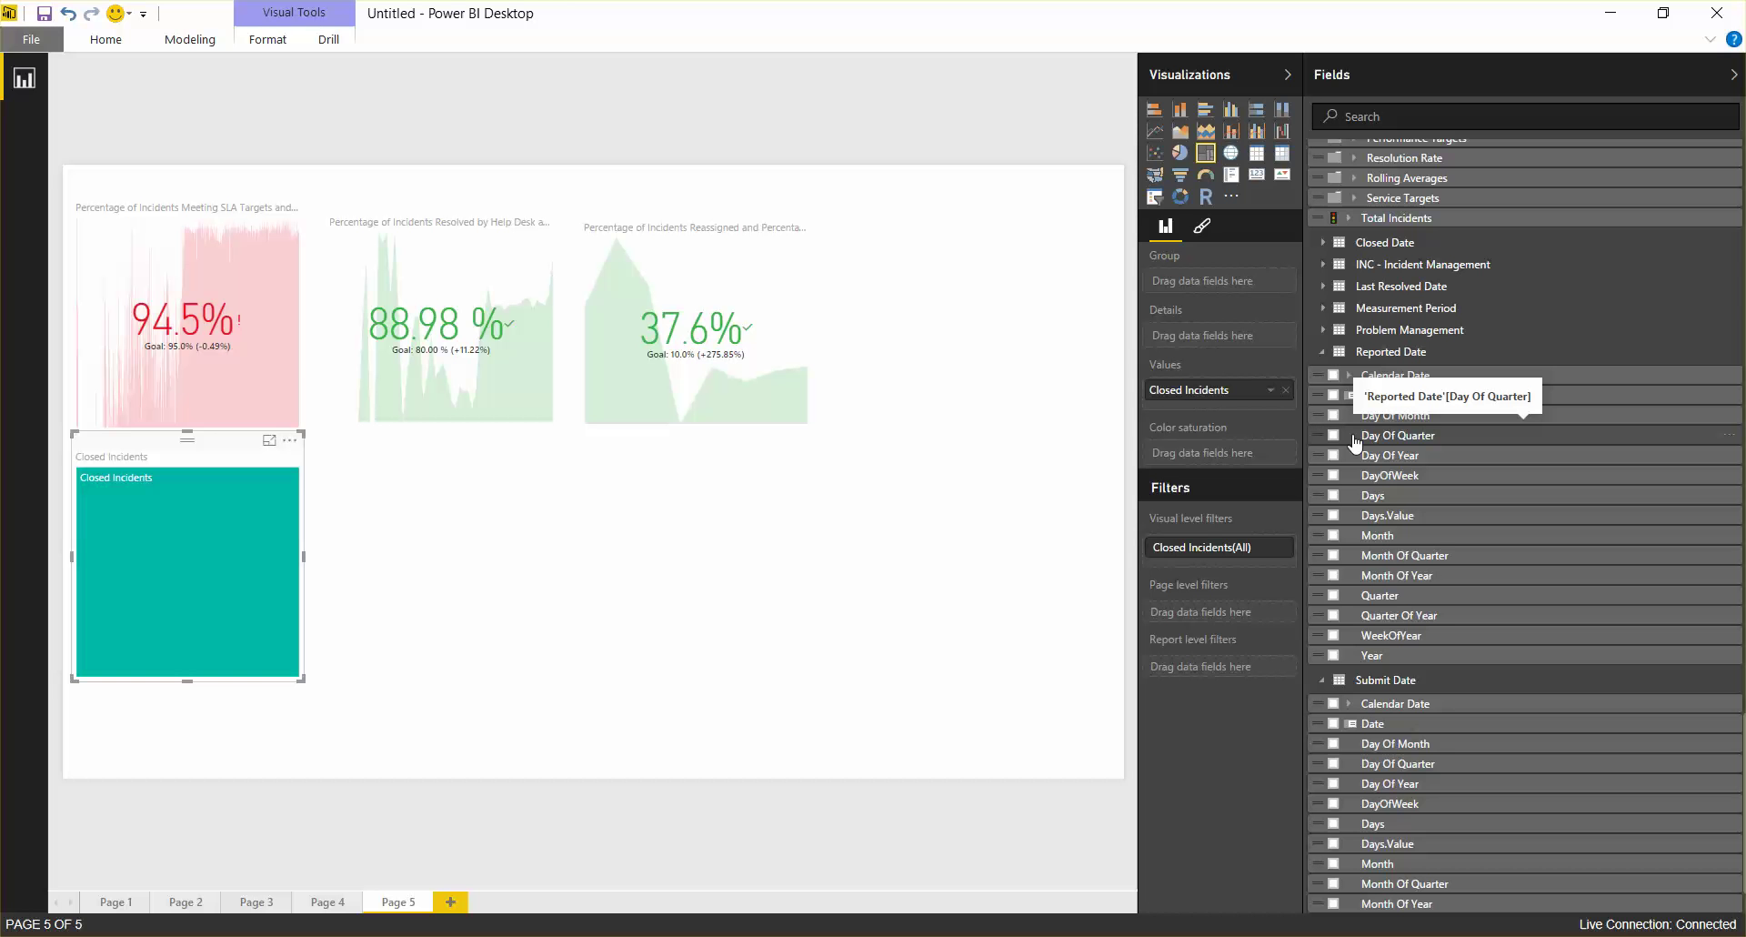
# Group the tree map by Product Name only, dropping Product Categorization Tiers 1, 2 and 3.
pyautogui.scroll(3, 1334, 477)
pyautogui.scroll(1, 1334, 476)
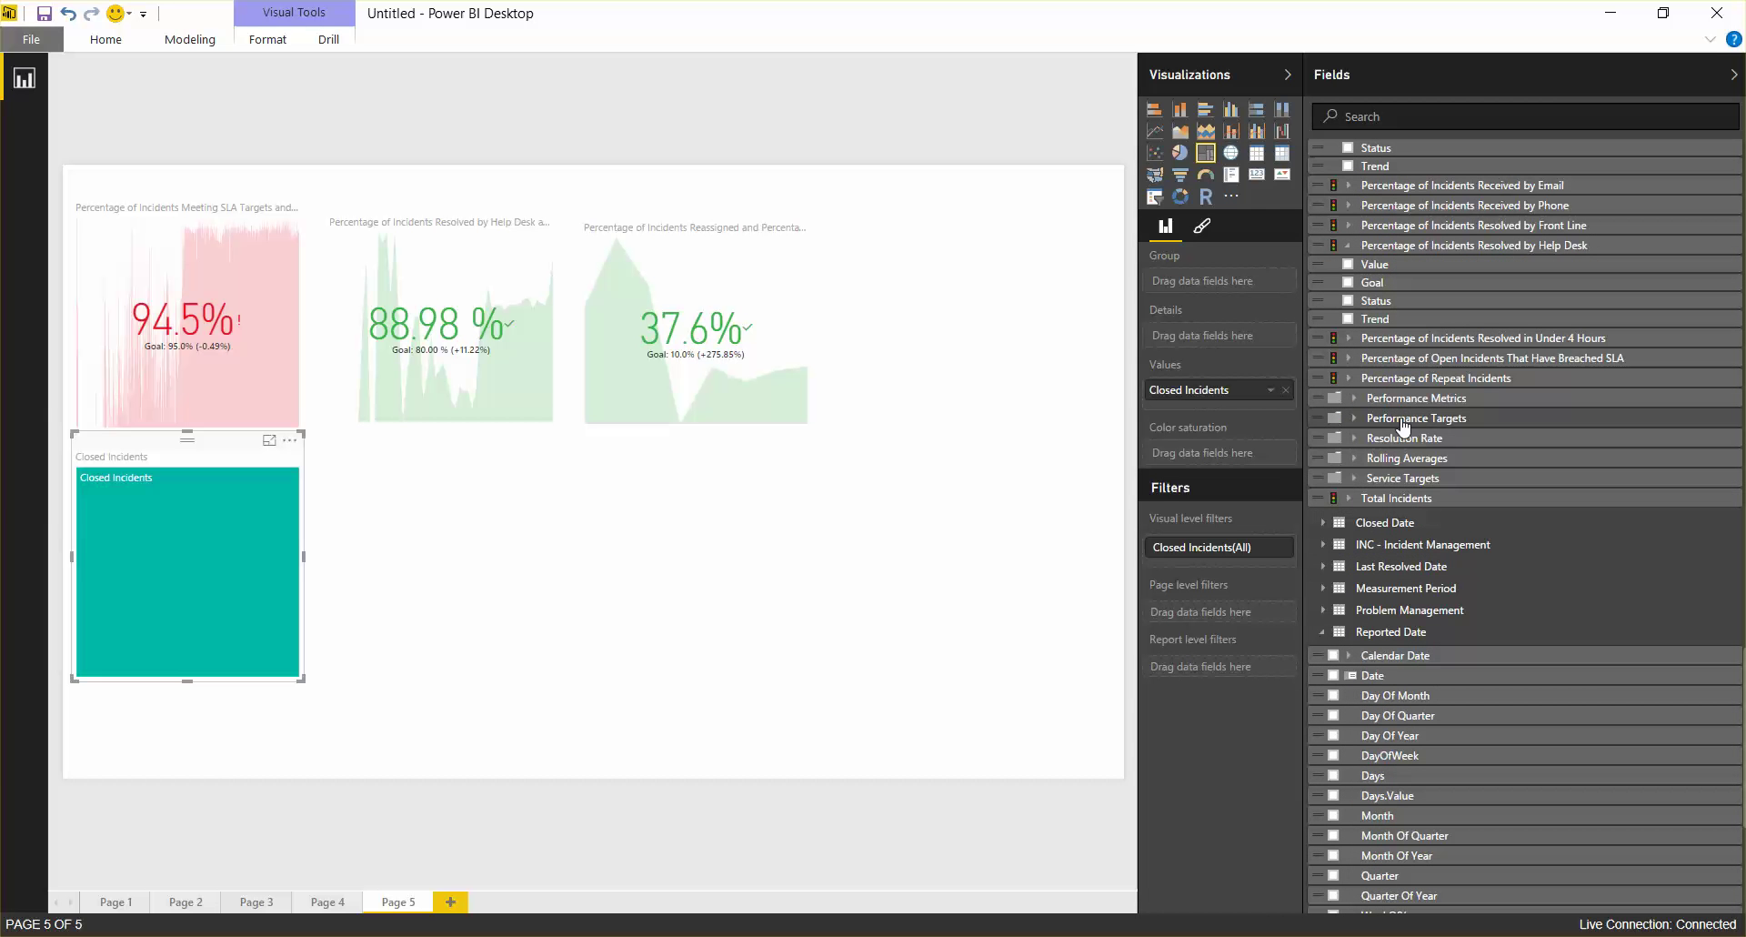
pyautogui.click(1323, 546)
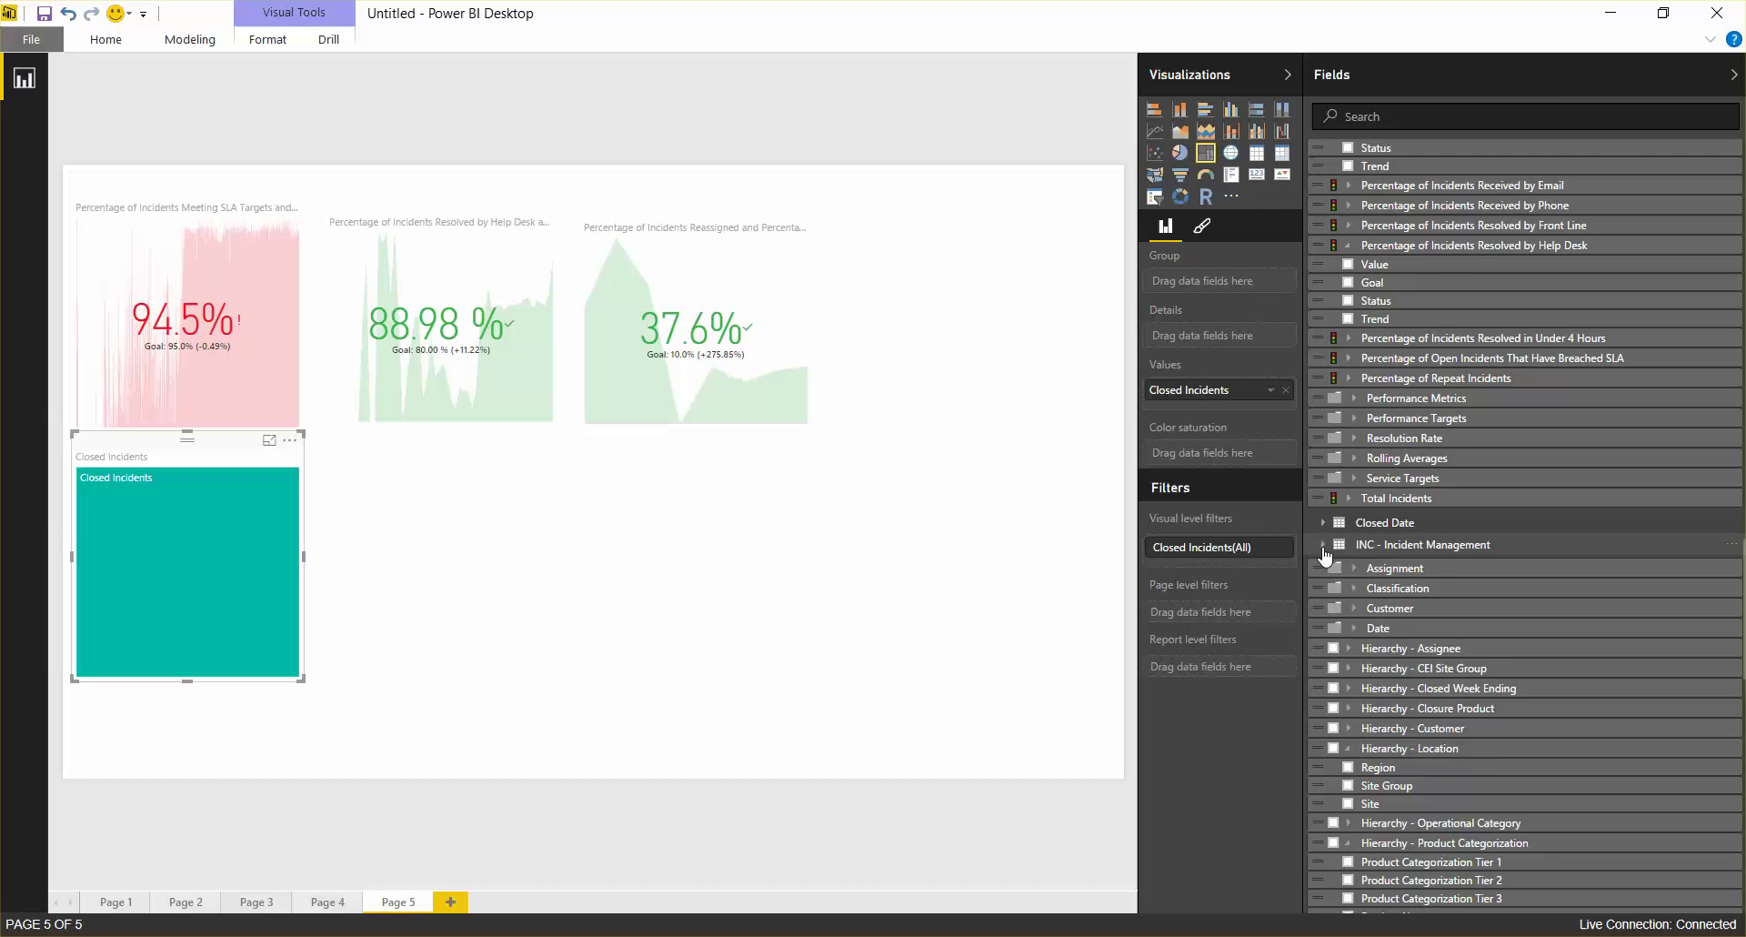
pyautogui.scroll(-2, 1328, 545)
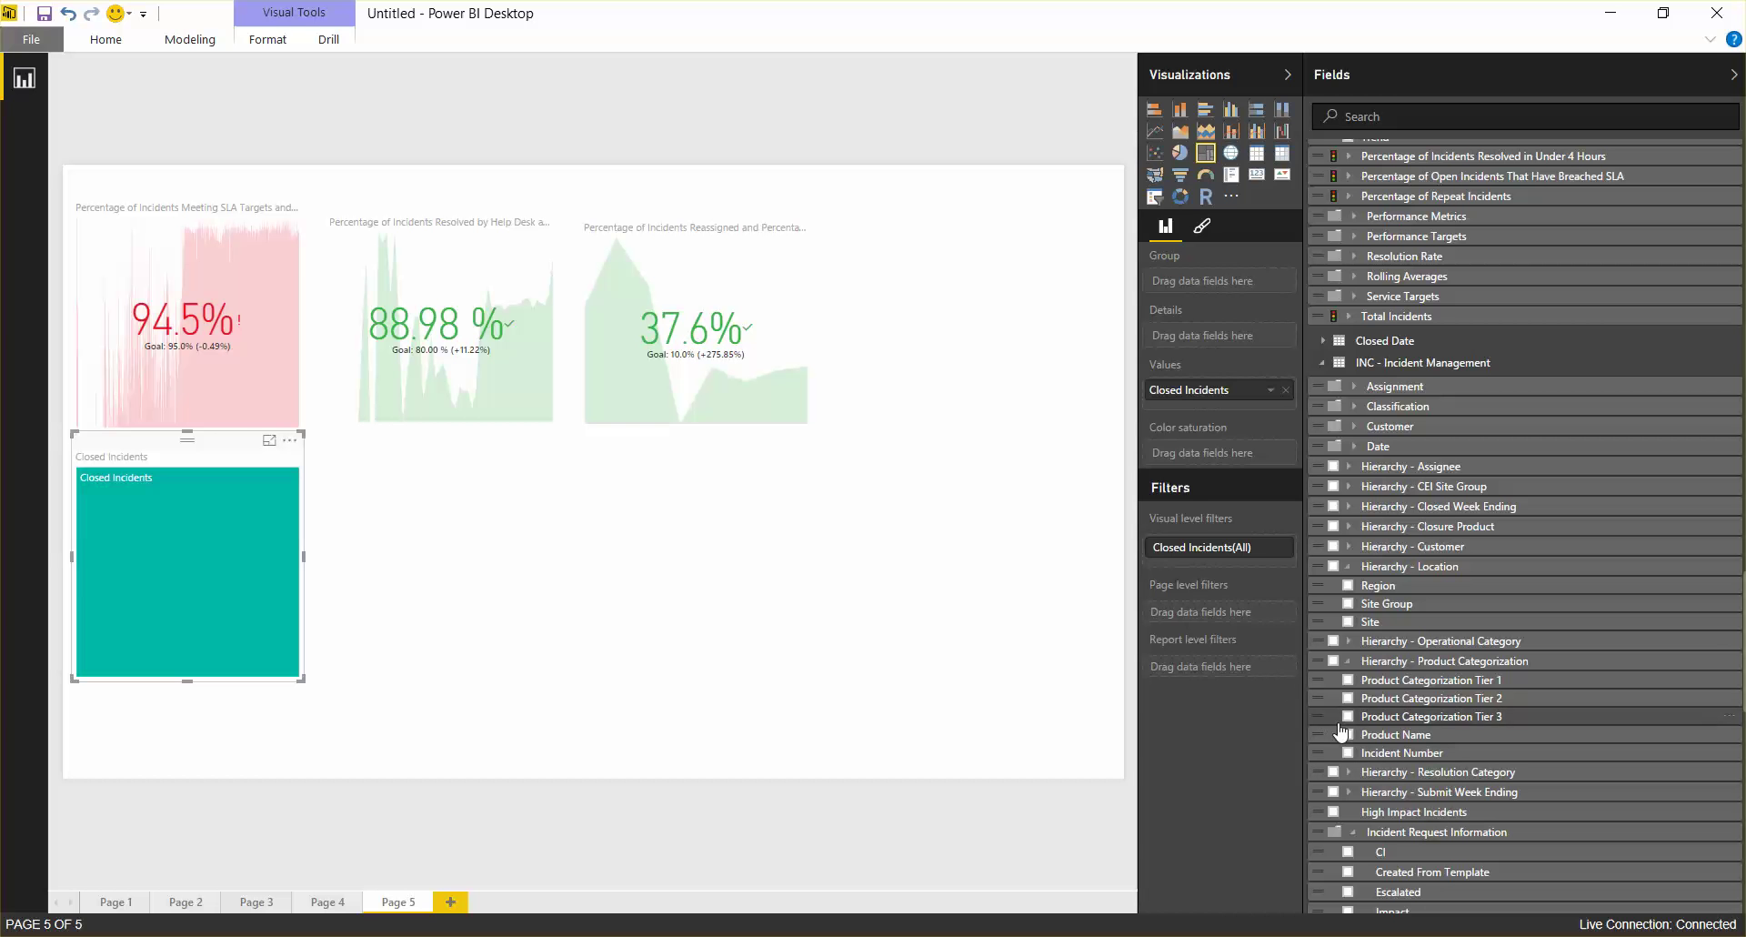
pyautogui.click(1349, 682)
pyautogui.click(1350, 681)
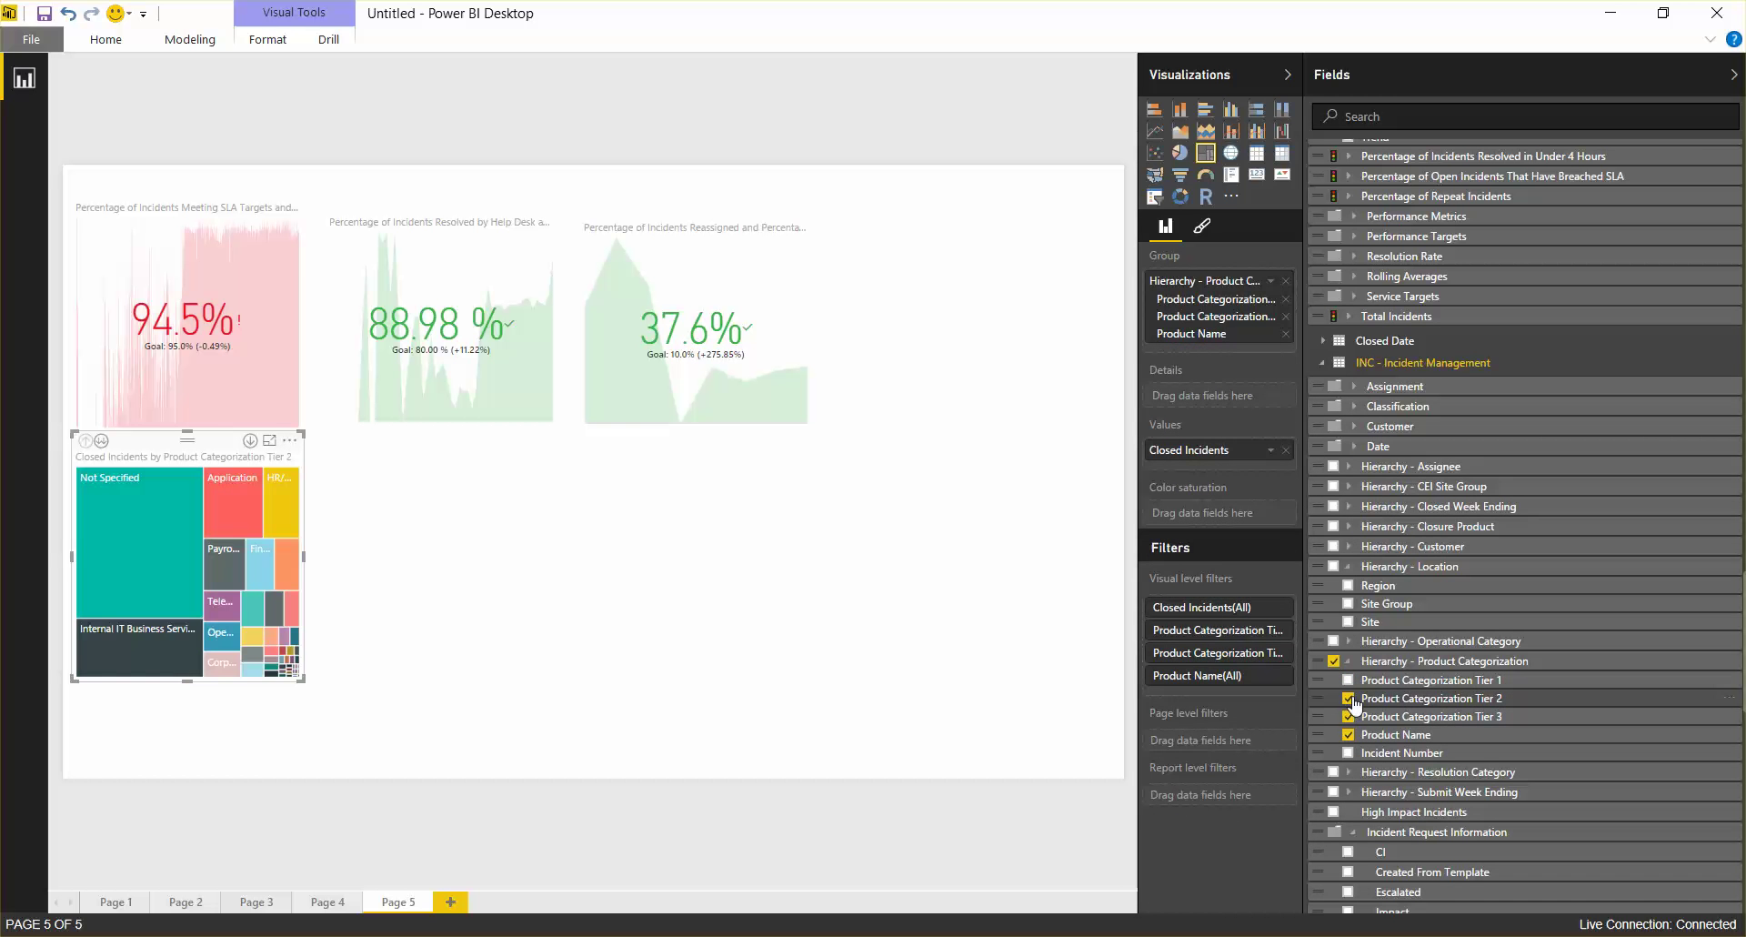
pyautogui.click(1350, 699)
pyautogui.click(1349, 716)
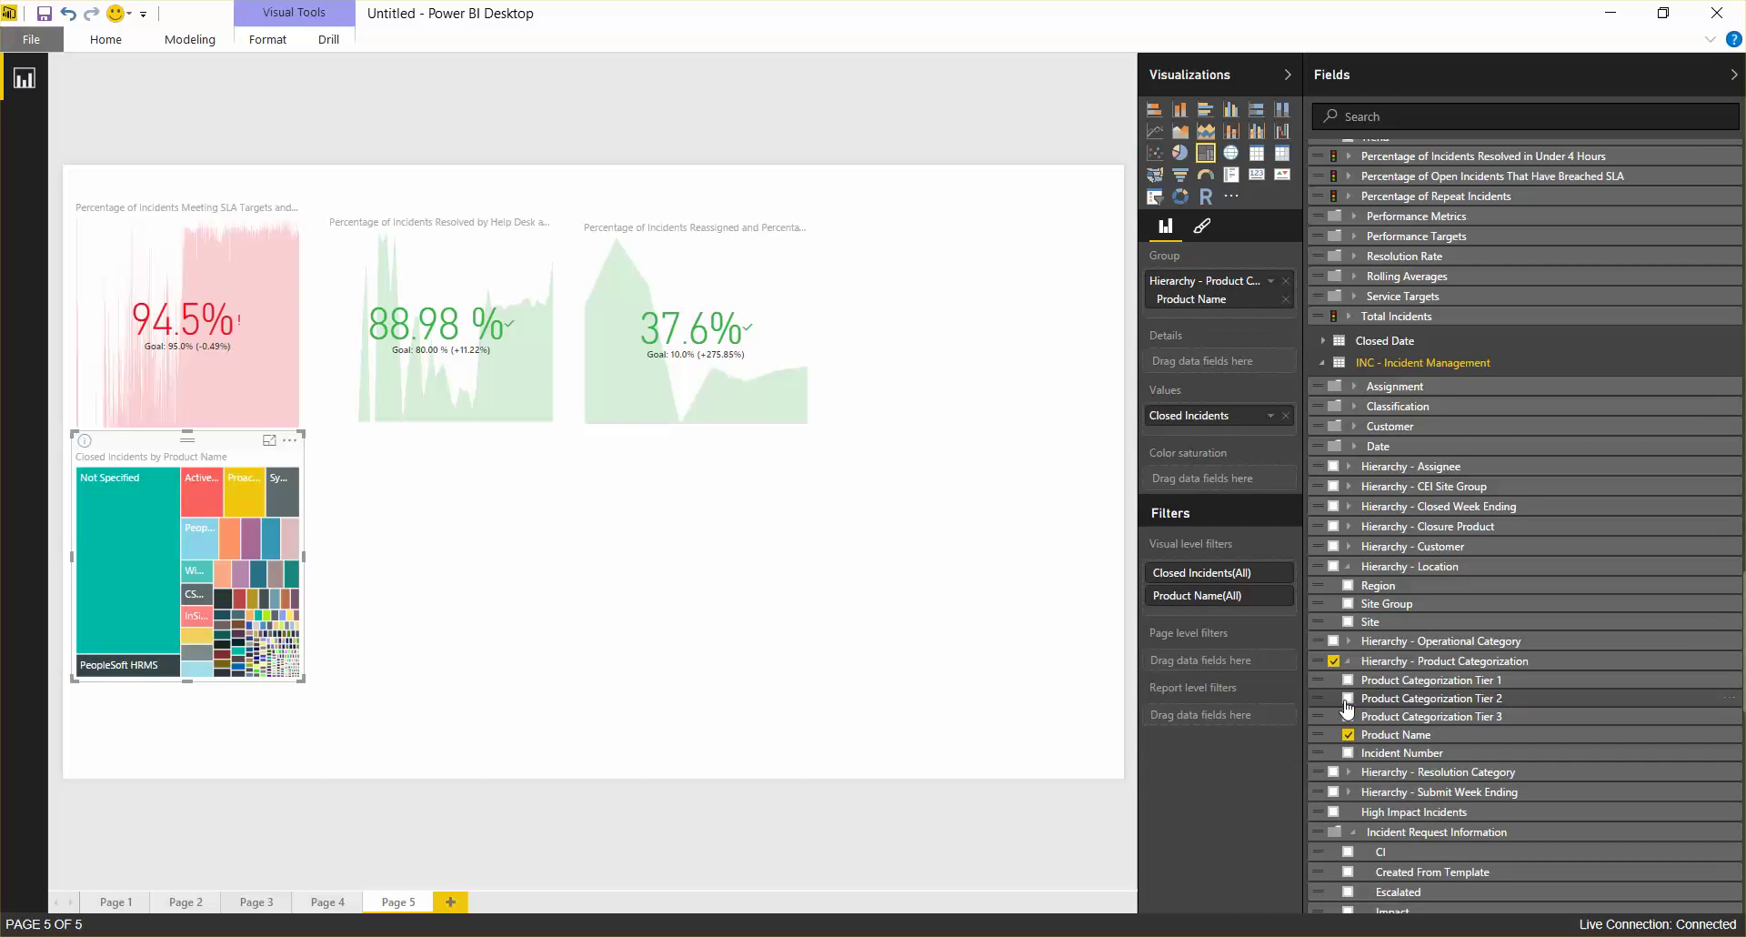
pyautogui.scroll(-6, 1353, 705)
pyautogui.scroll(-2, 1354, 689)
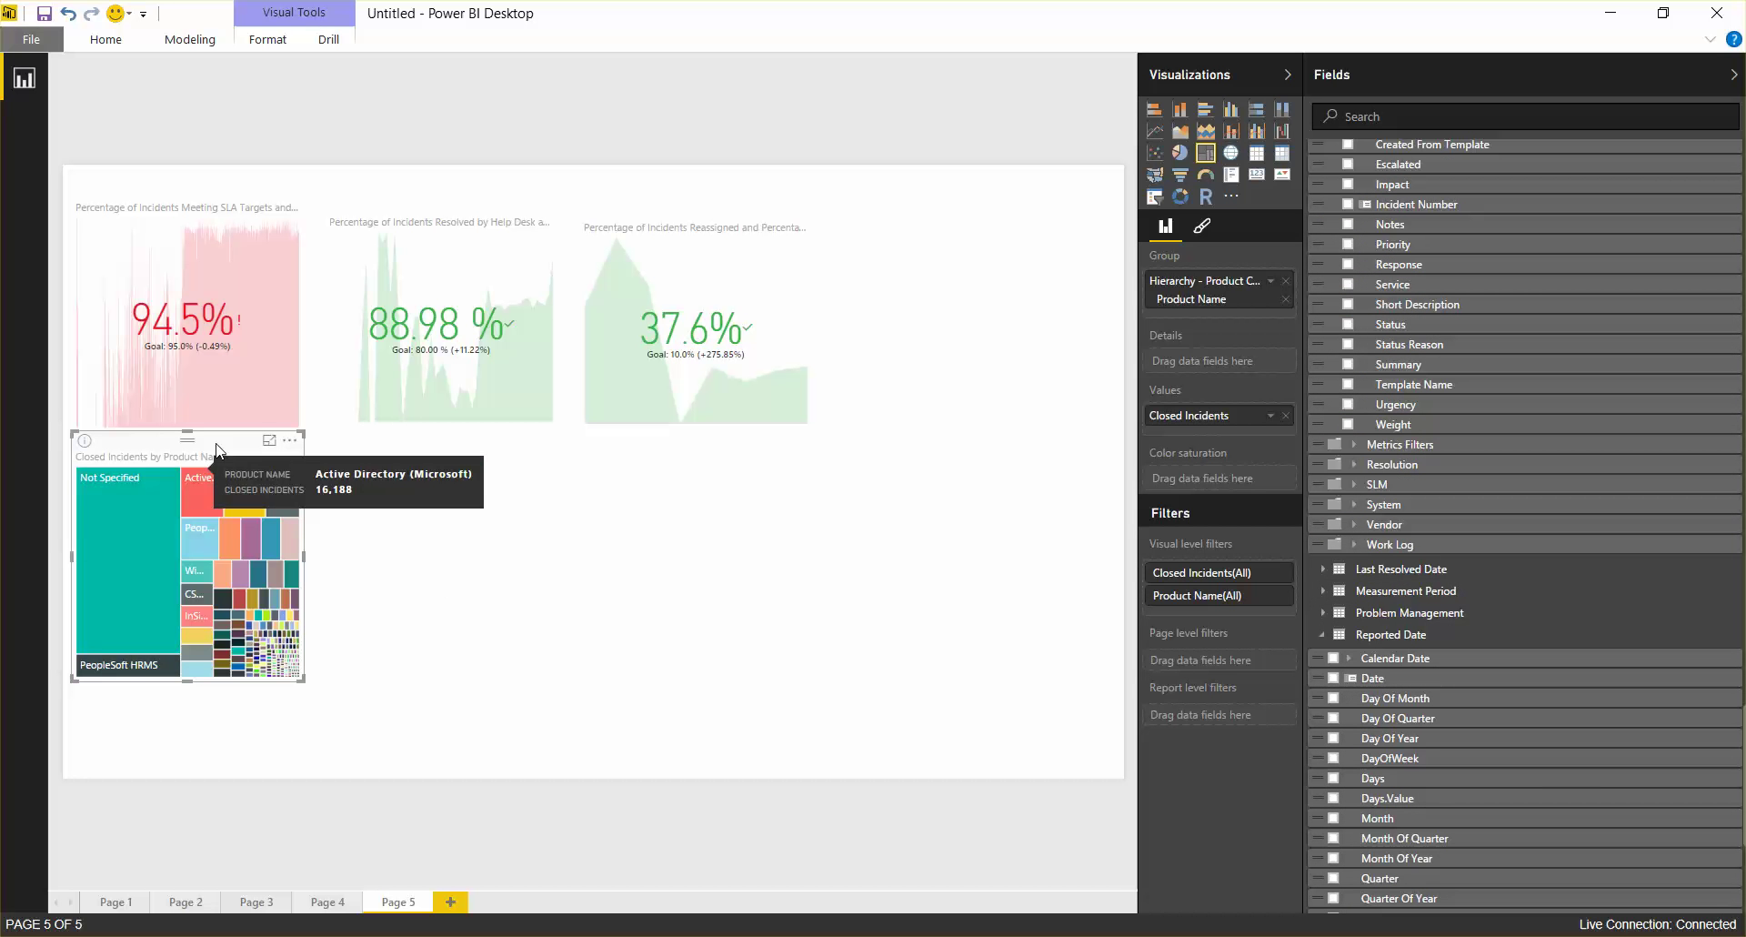
# Move the tree map beside the third KPI card at top right and shorten it.
pyautogui.moveTo(215, 445); pyautogui.dragTo(981, 215)
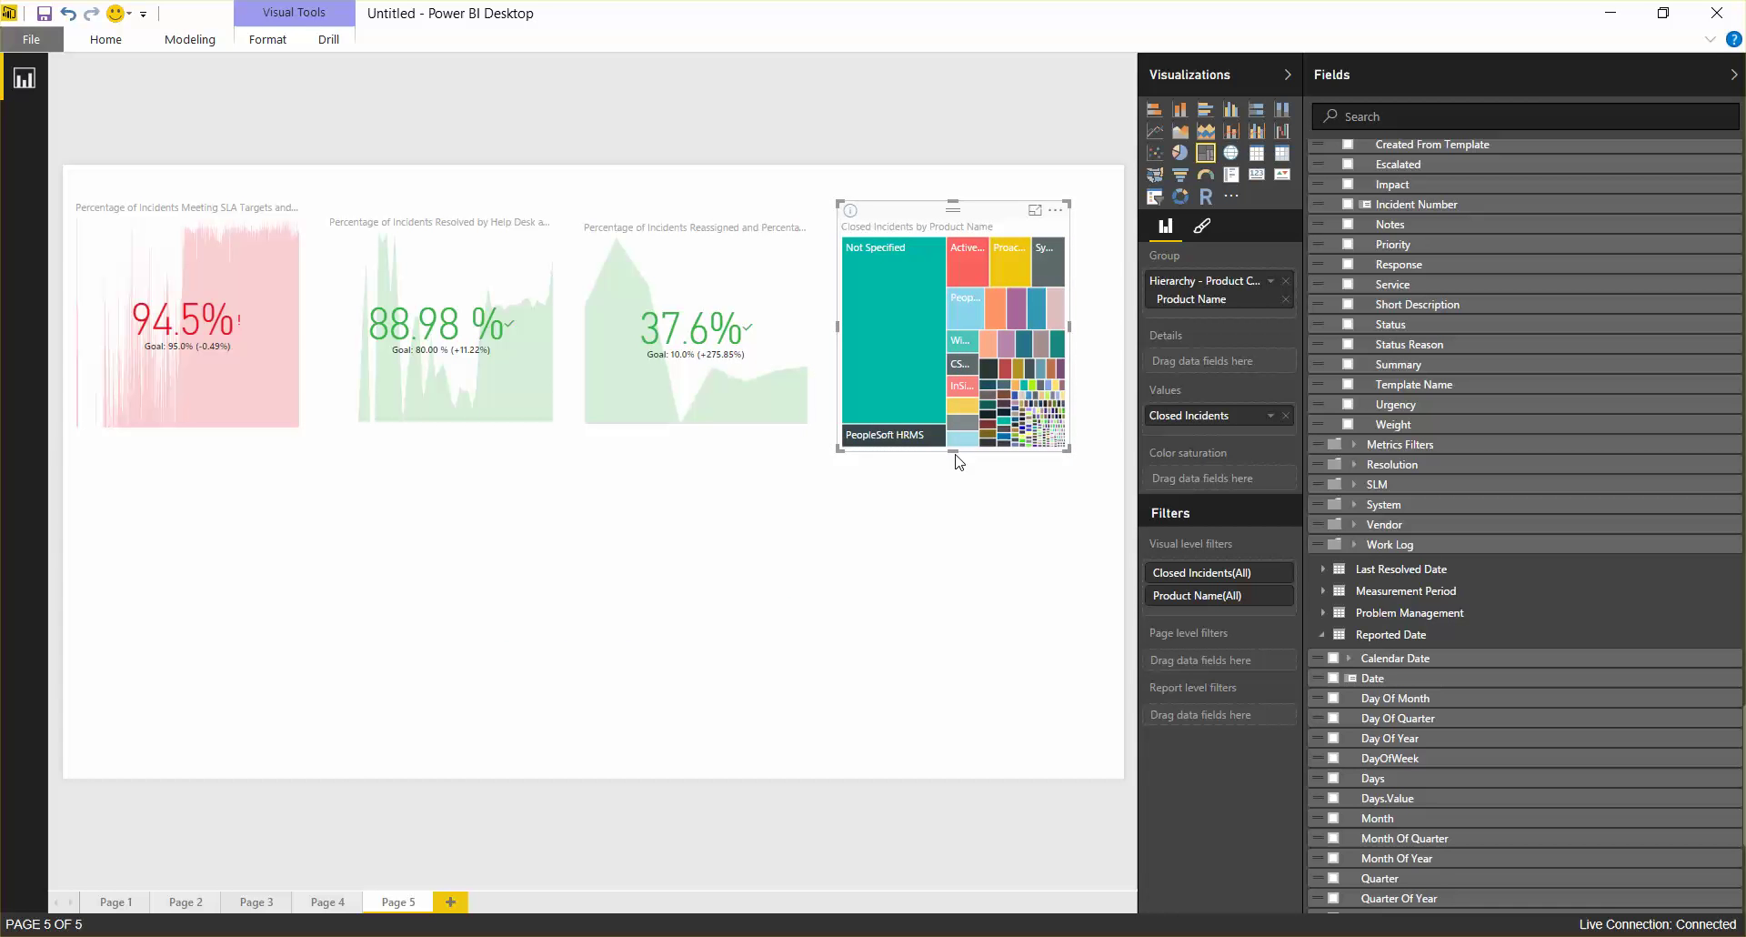
pyautogui.moveTo(953, 452); pyautogui.dragTo(953, 433)
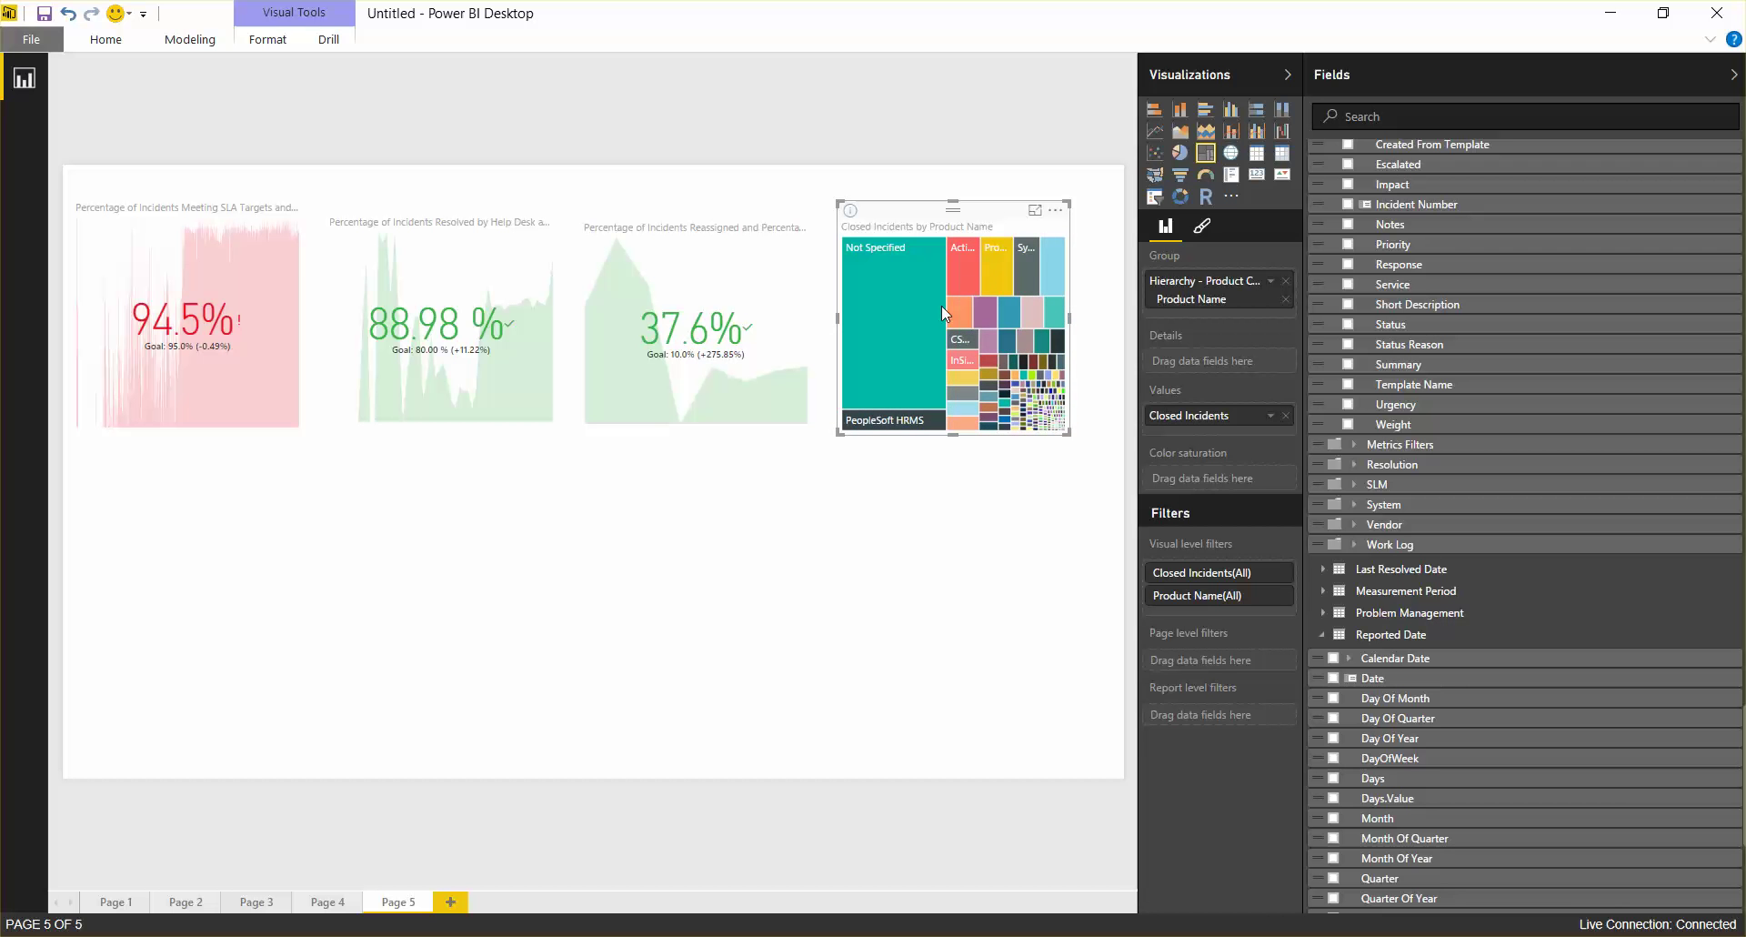
pyautogui.moveTo(955, 215); pyautogui.dragTo(954, 218)
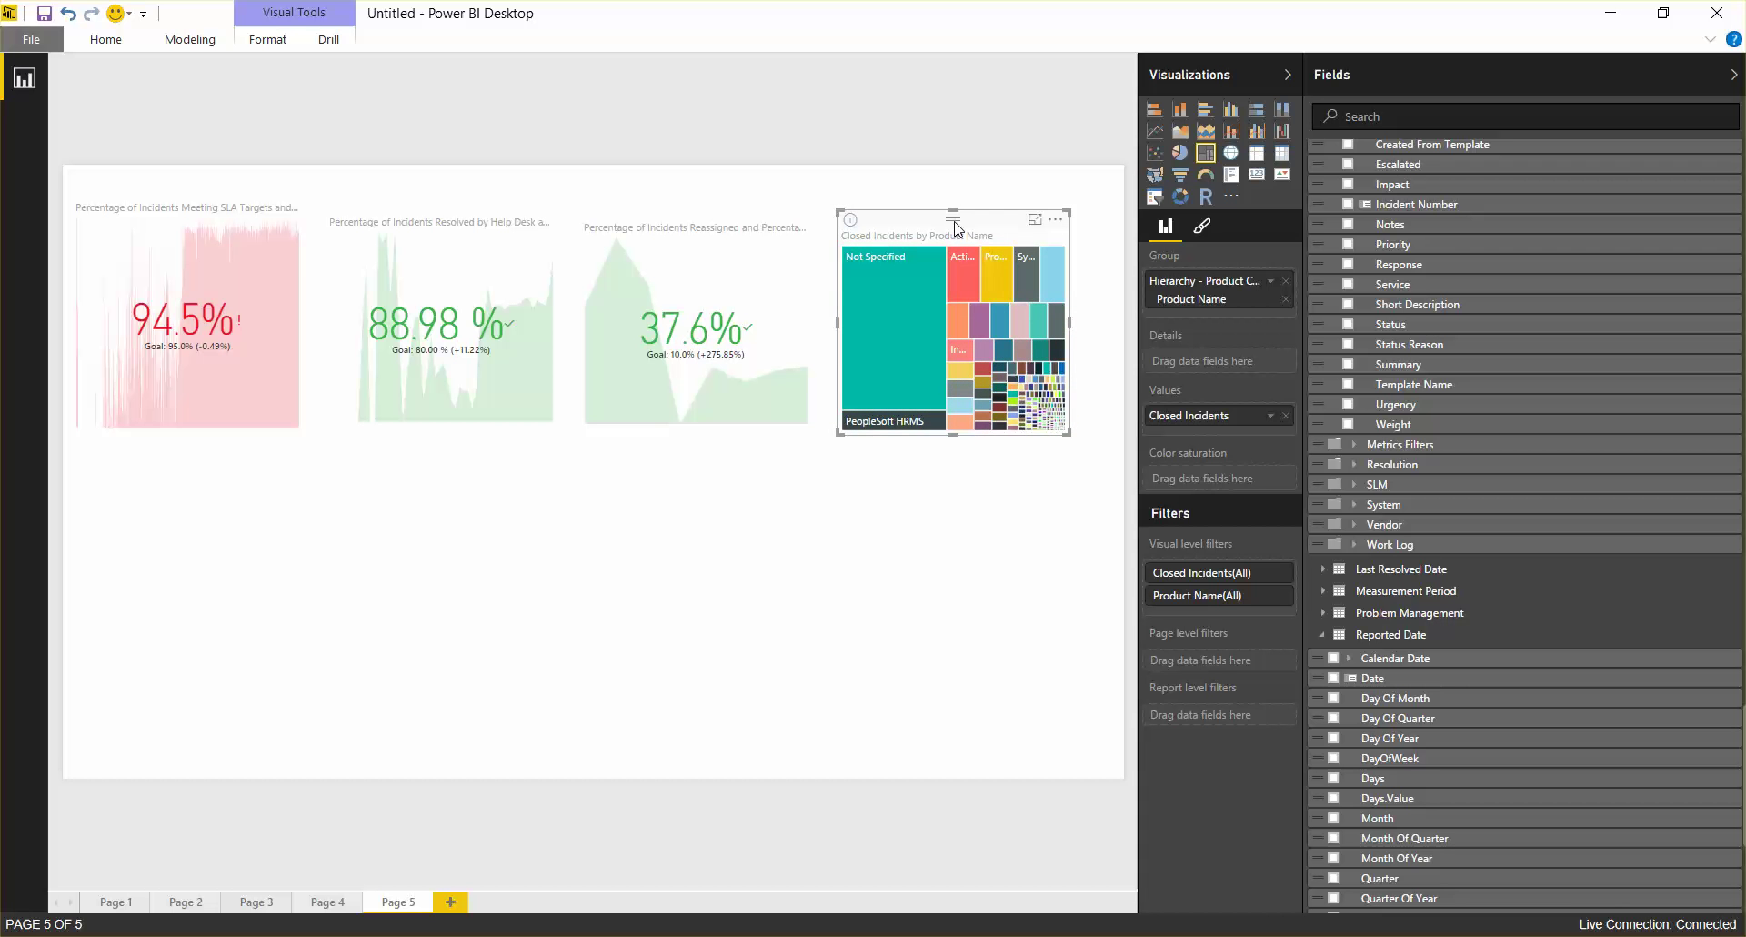
pyautogui.click(699, 465)
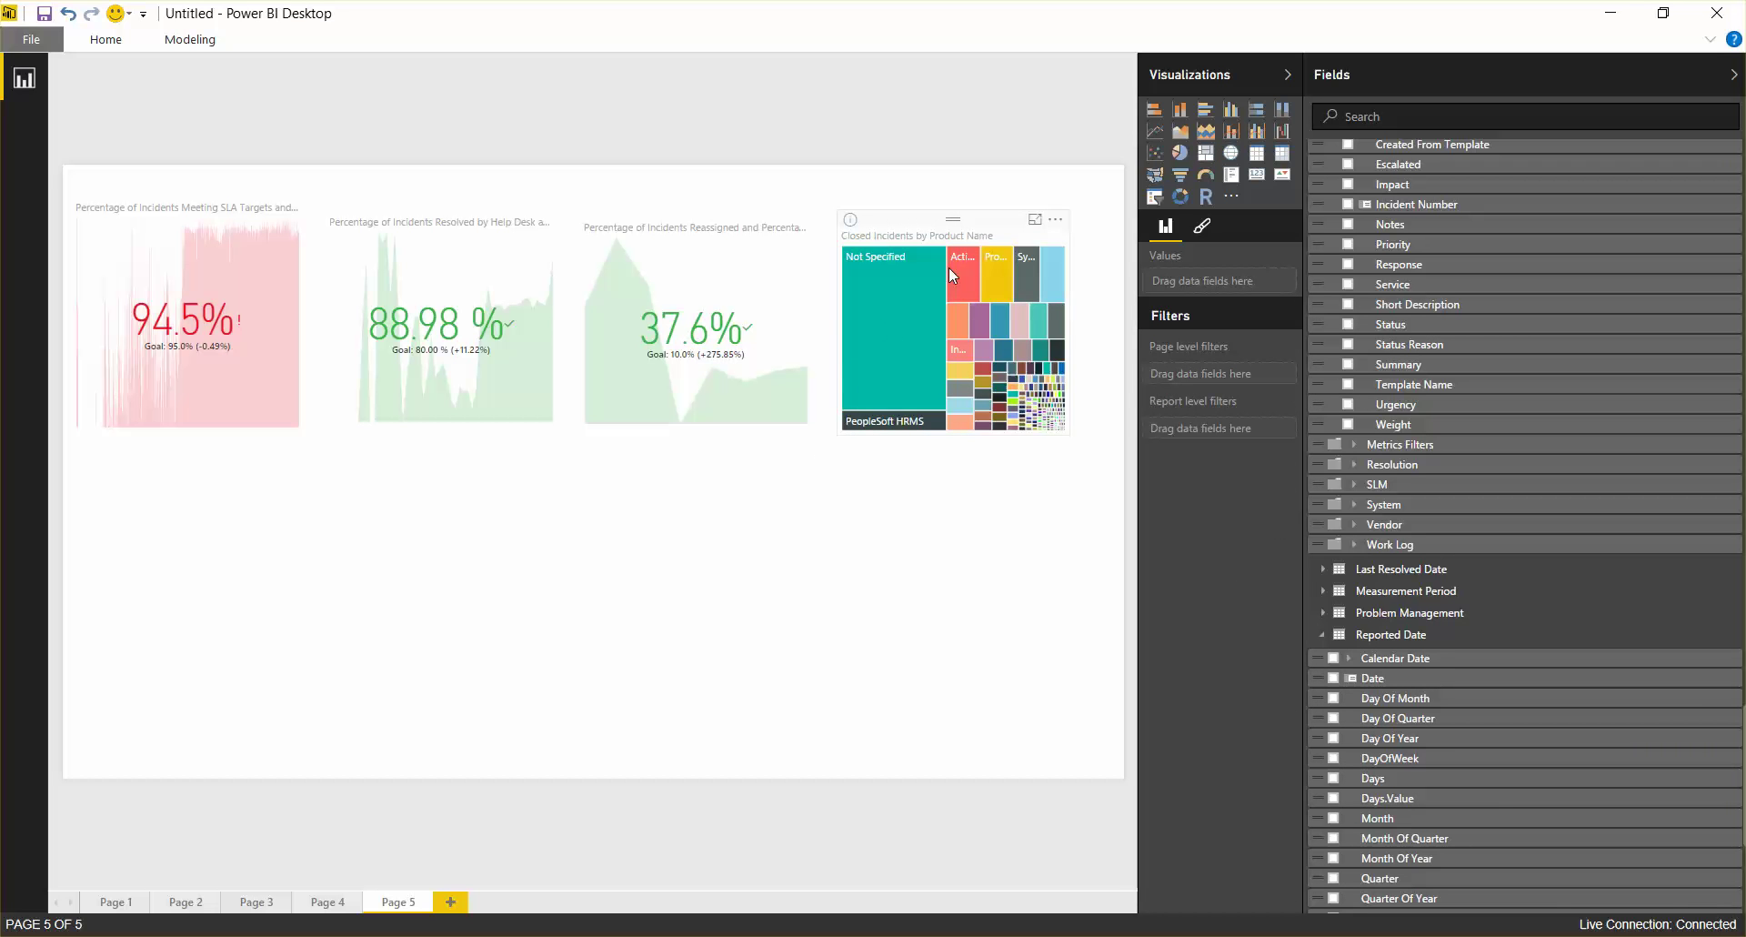
# Cross-filter the page by the Active Directory tile, then by PeopleSoft HRMS.
pyautogui.moveTo(957, 270)
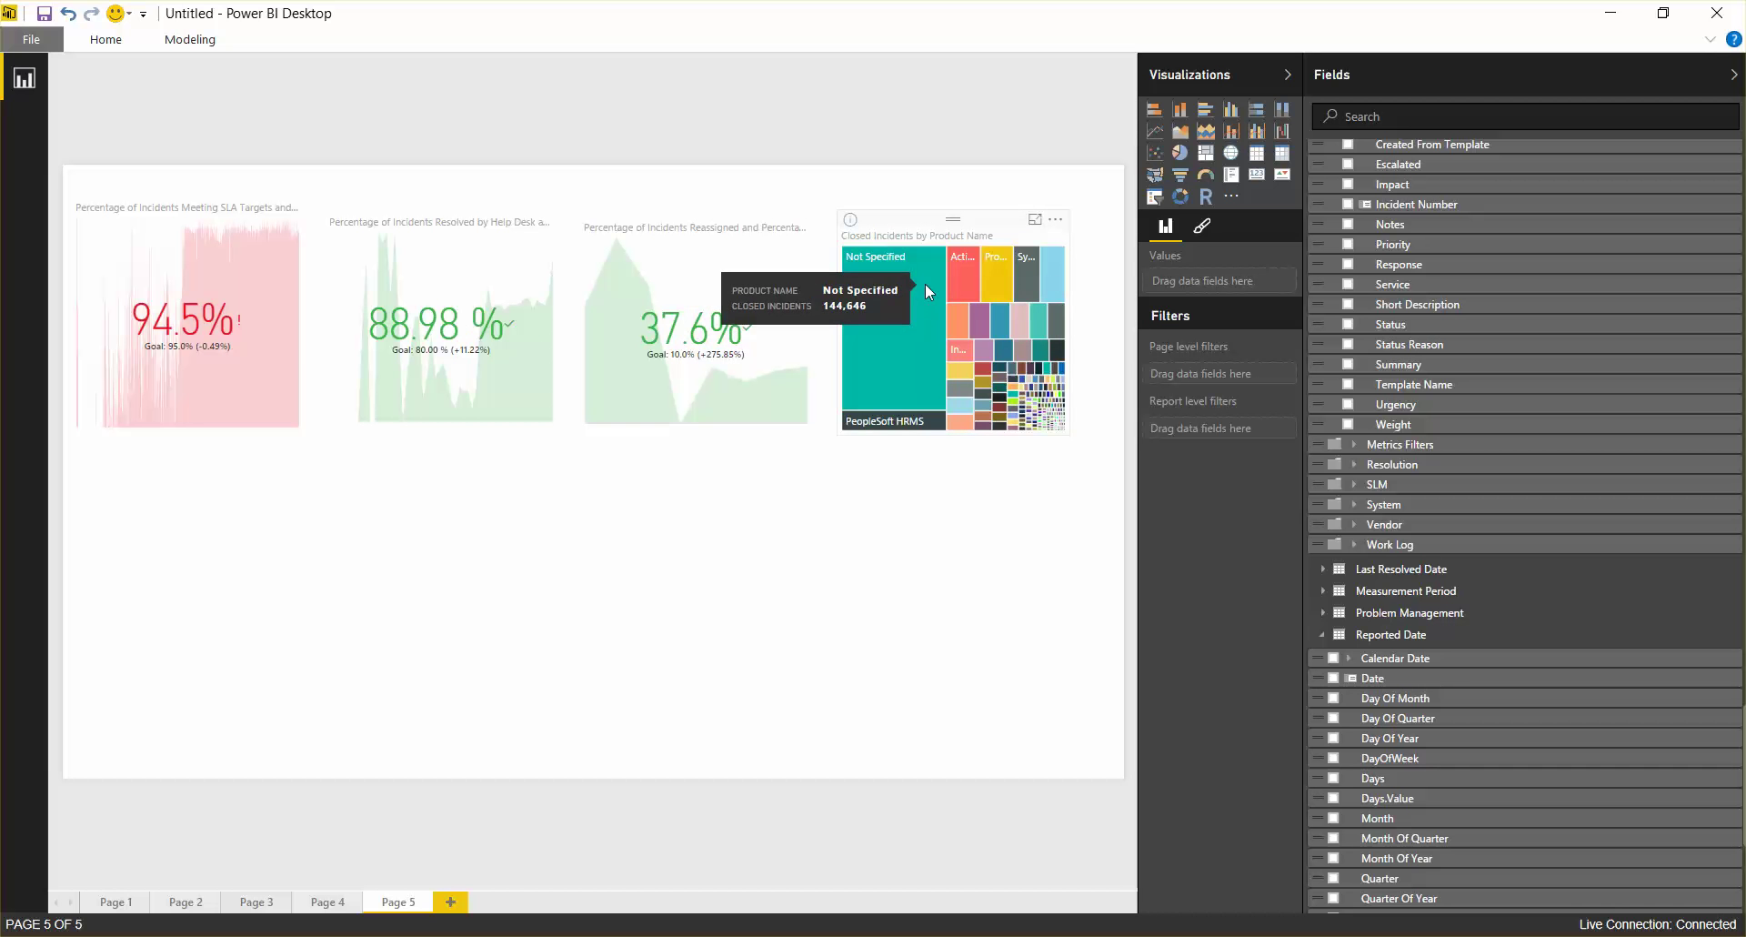
pyautogui.click(972, 277)
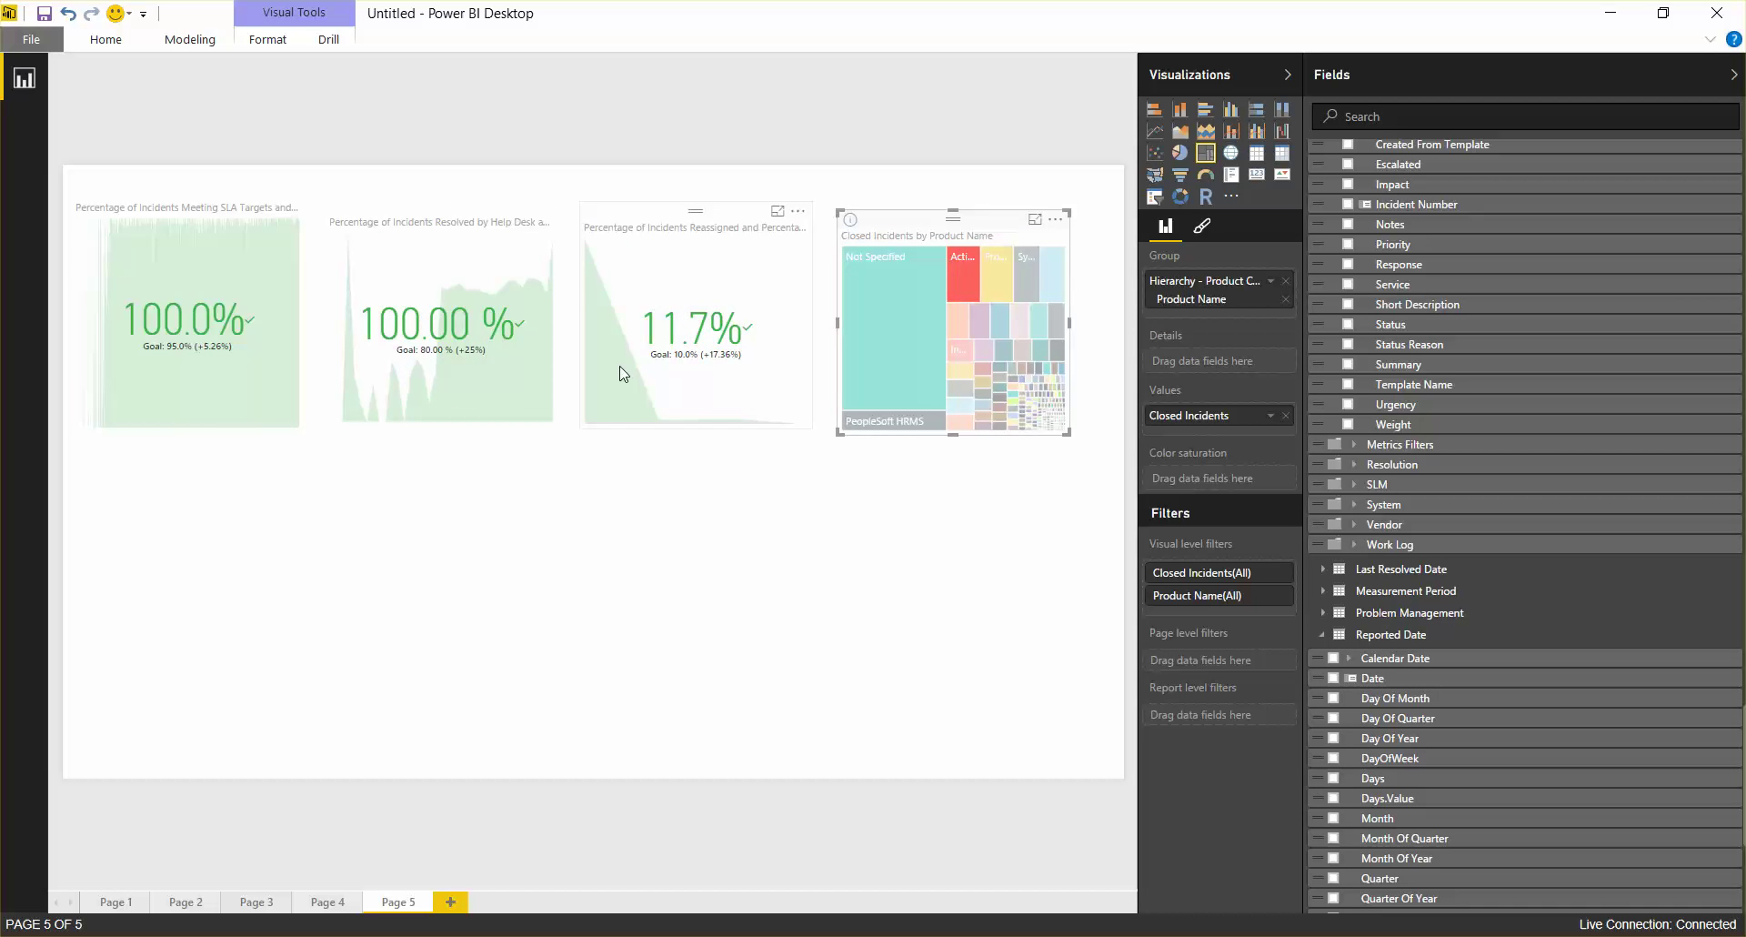
pyautogui.click(887, 416)
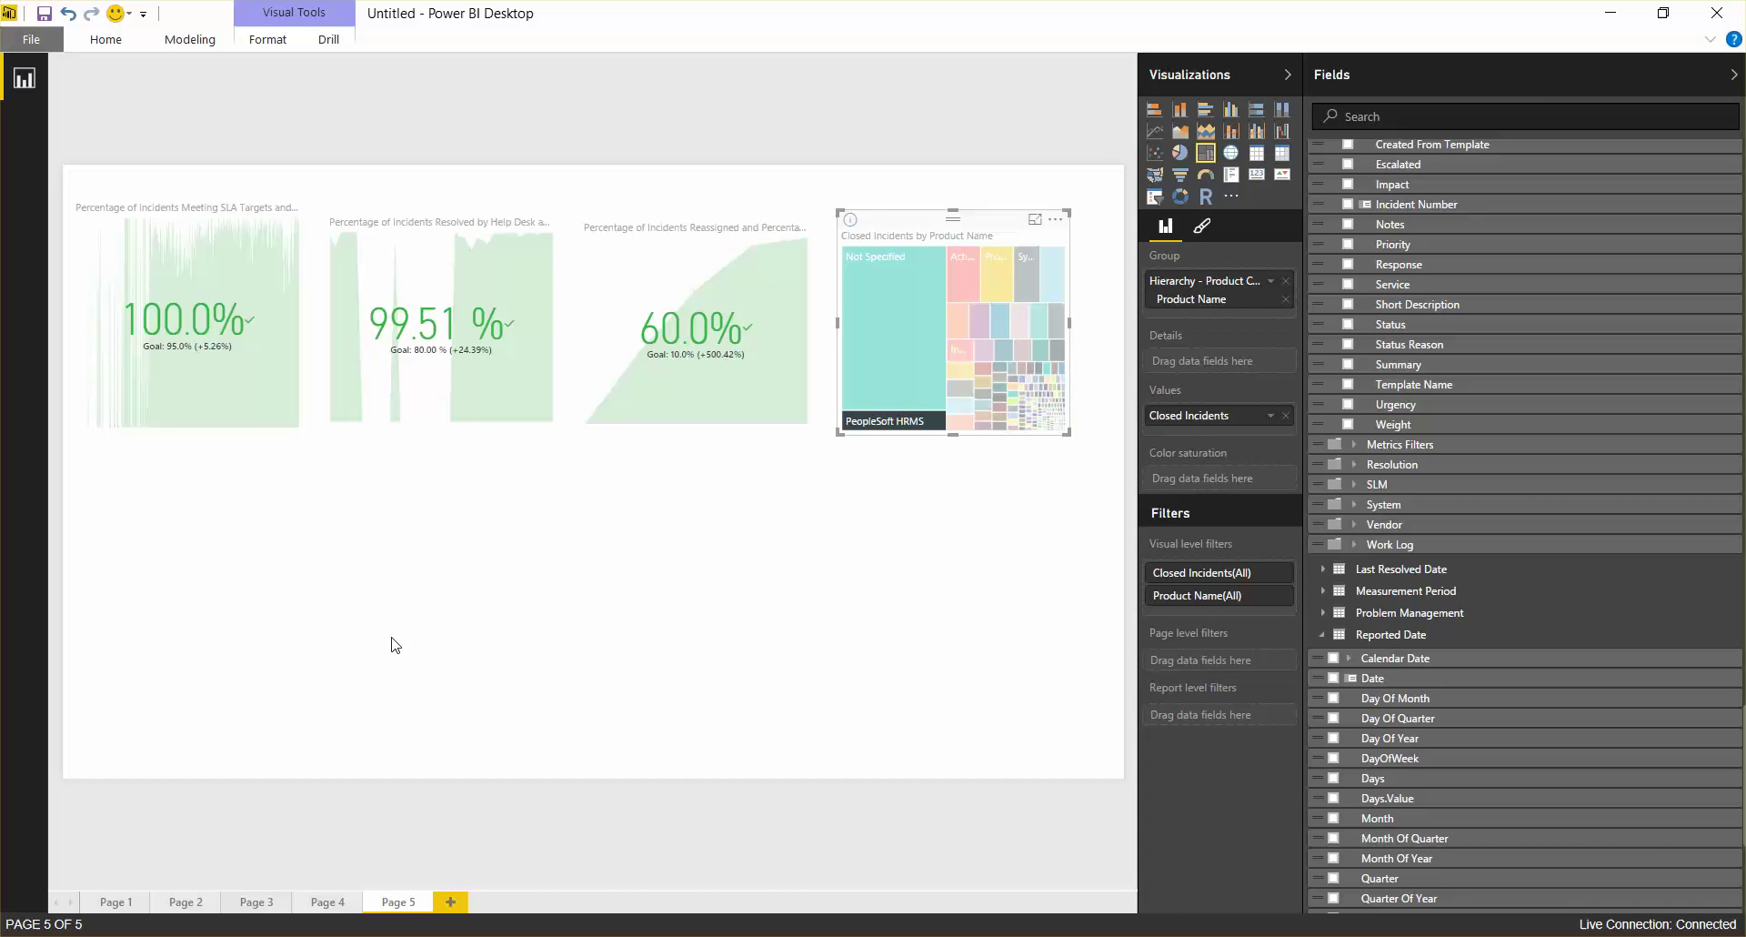
pyautogui.click(408, 532)
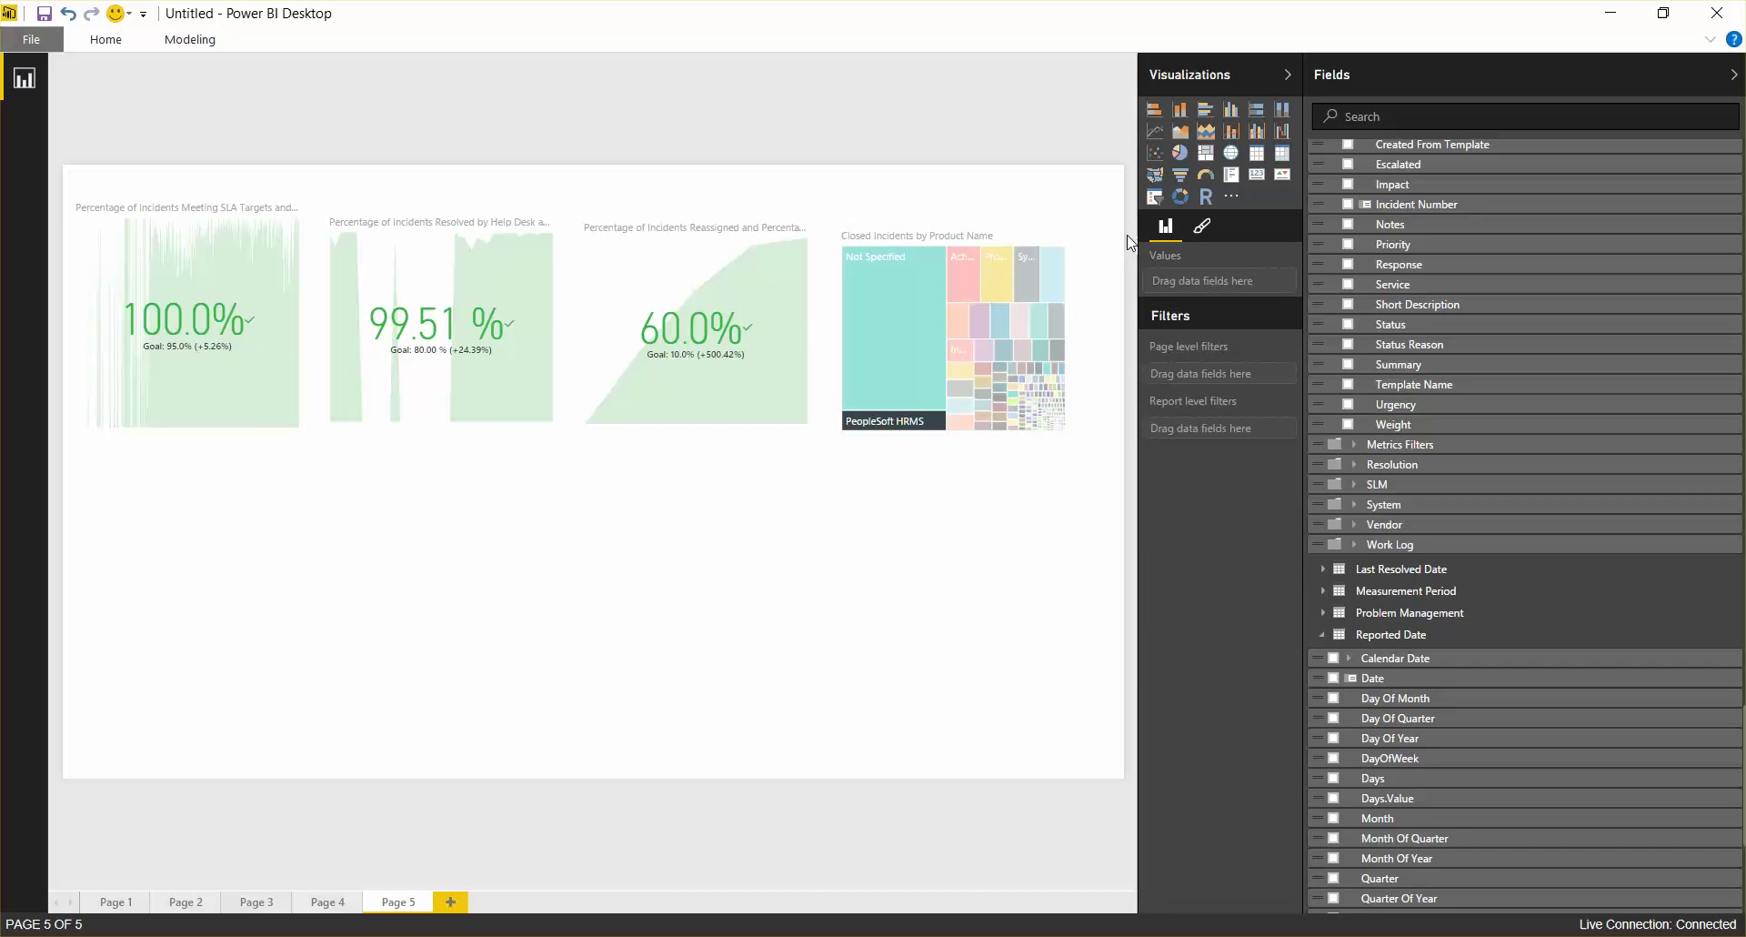
# Add a table below the first KPI card with Incident Number, Priority and Status columns.
pyautogui.click(1256, 152)
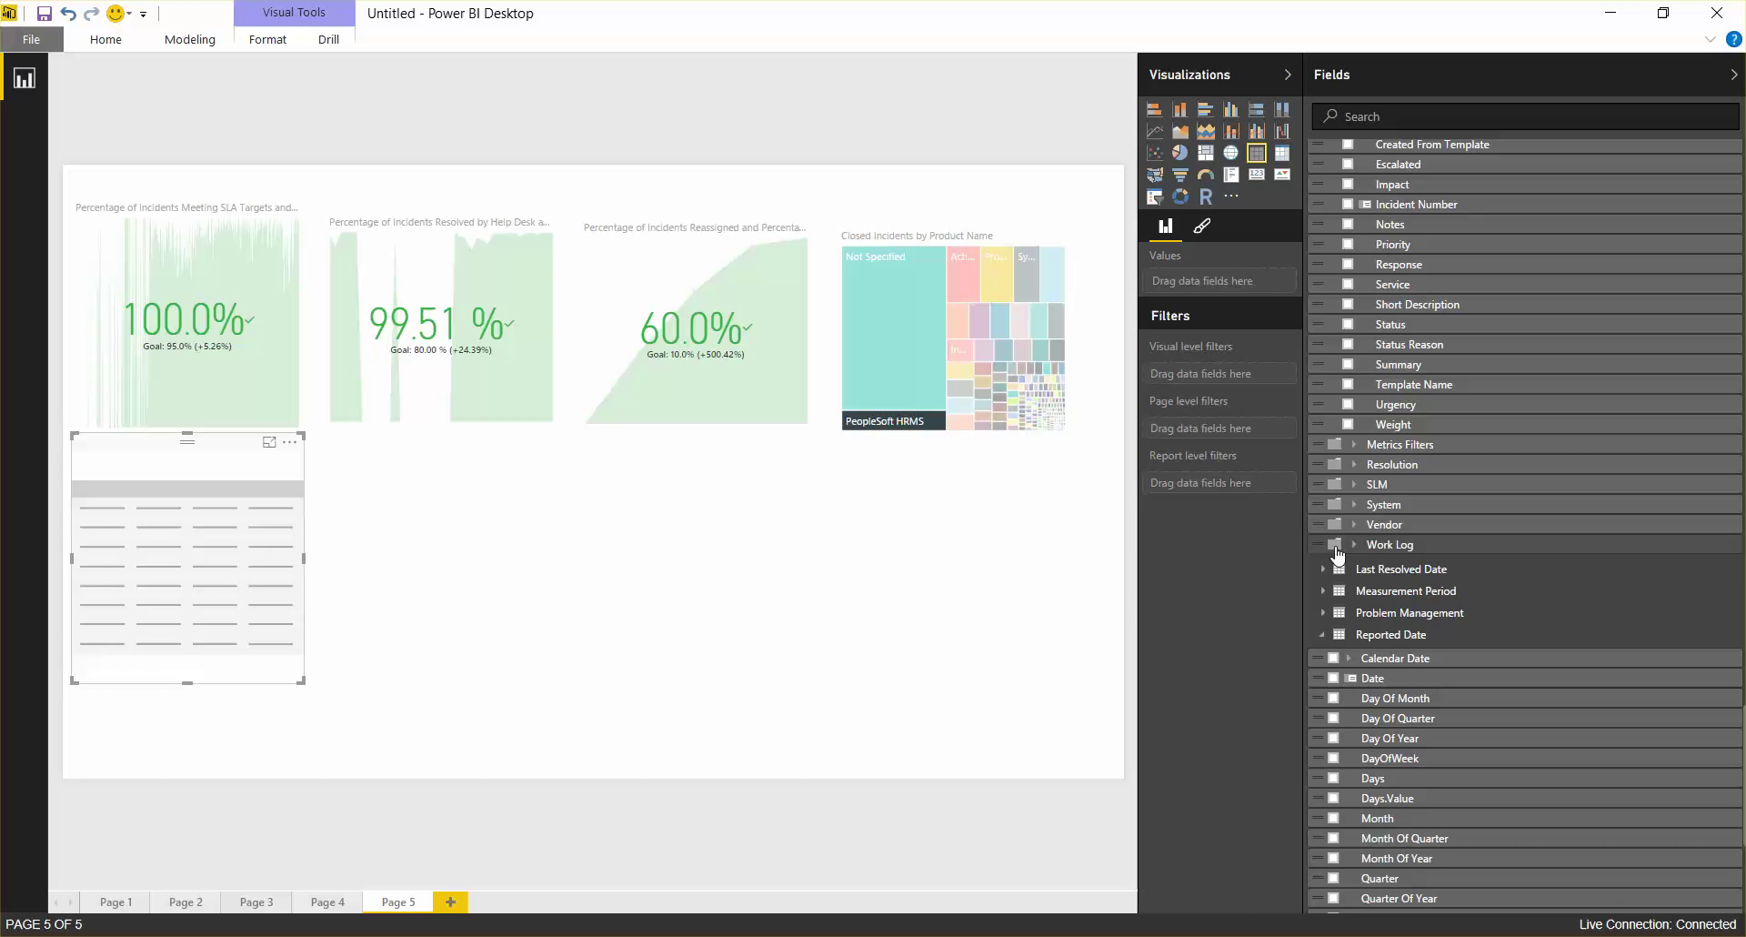
pyautogui.click(1349, 205)
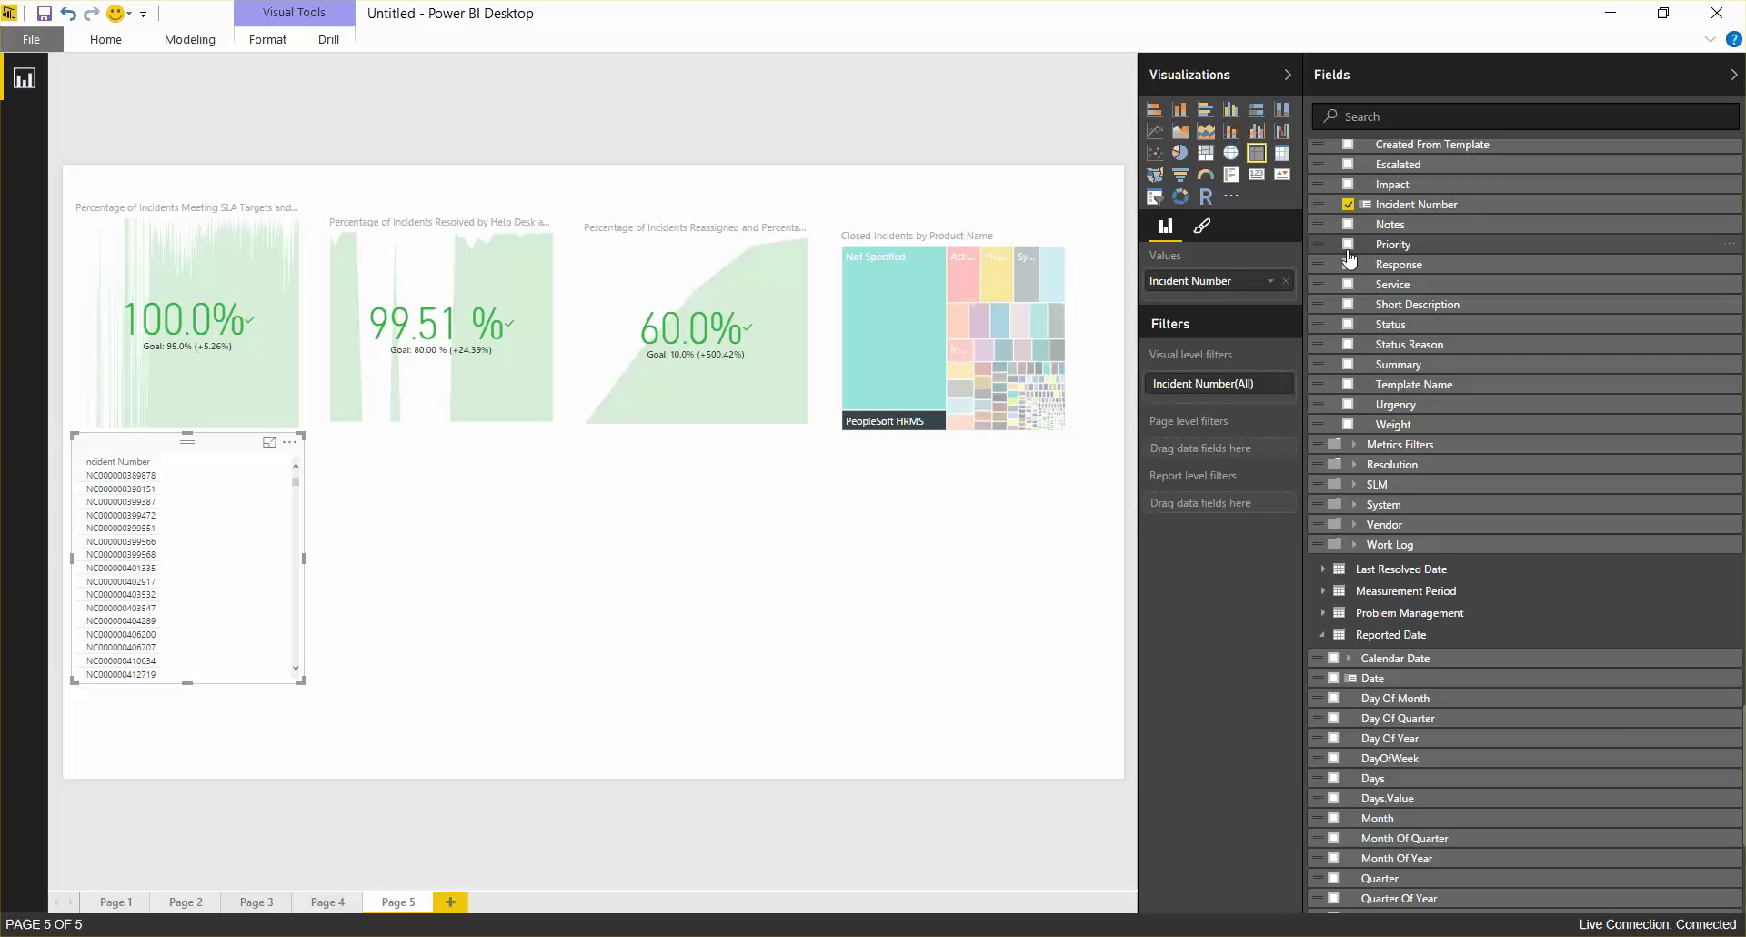
pyautogui.click(1349, 245)
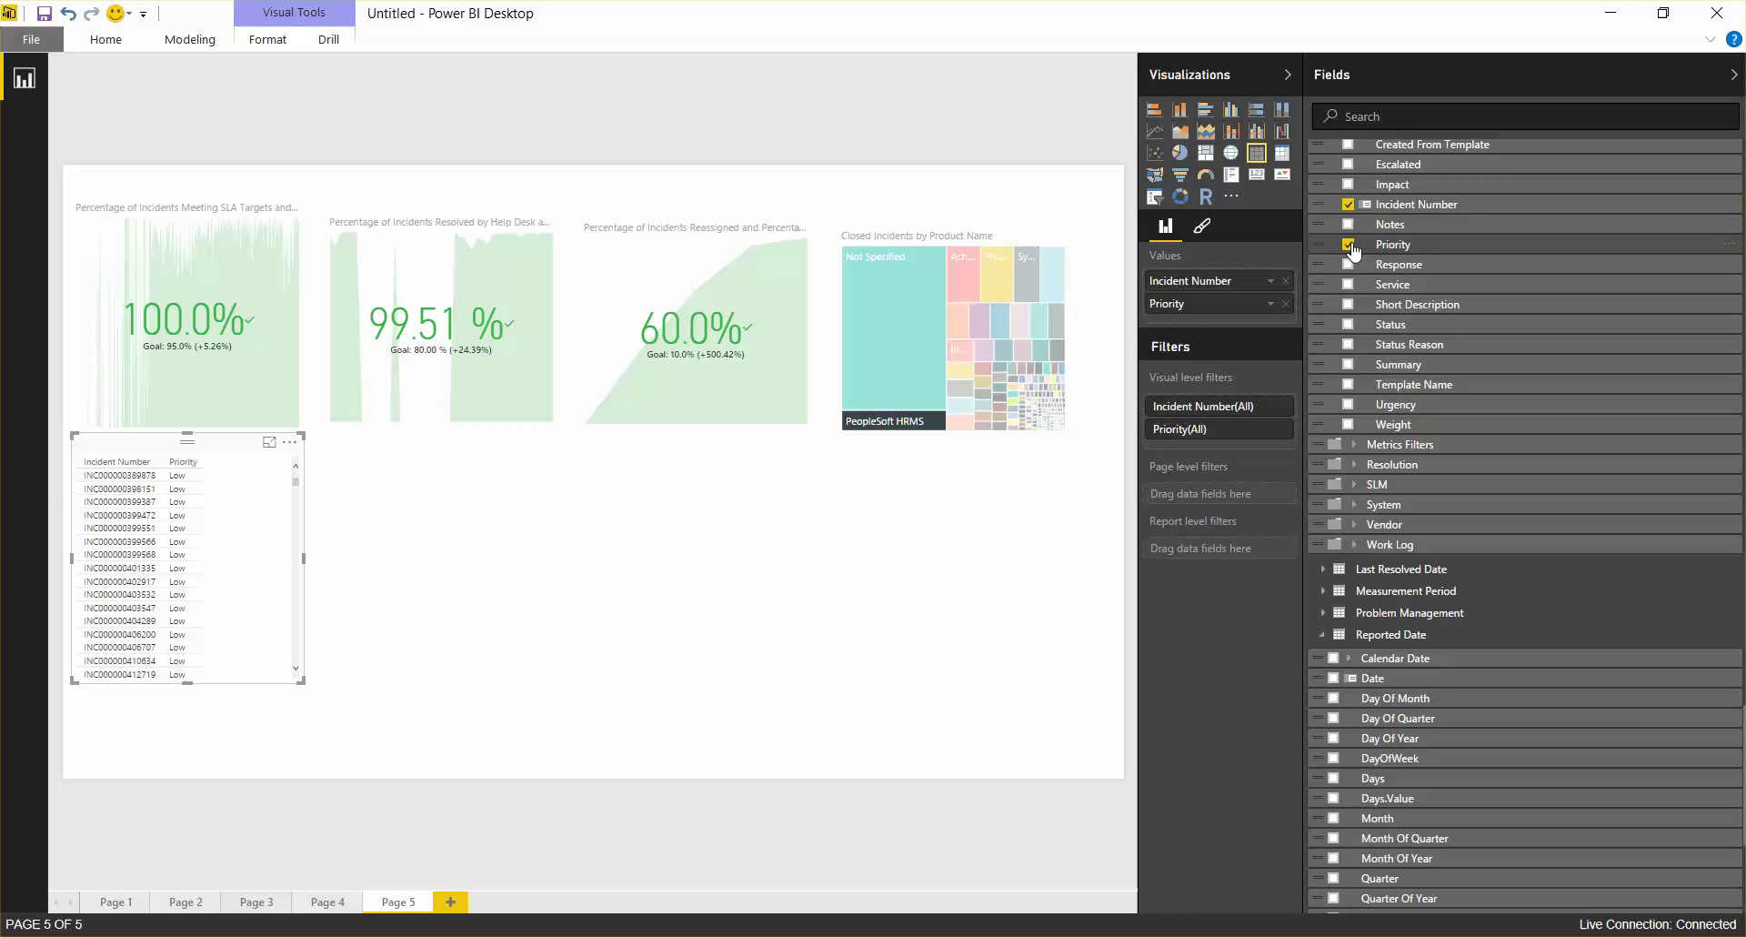
pyautogui.click(1349, 325)
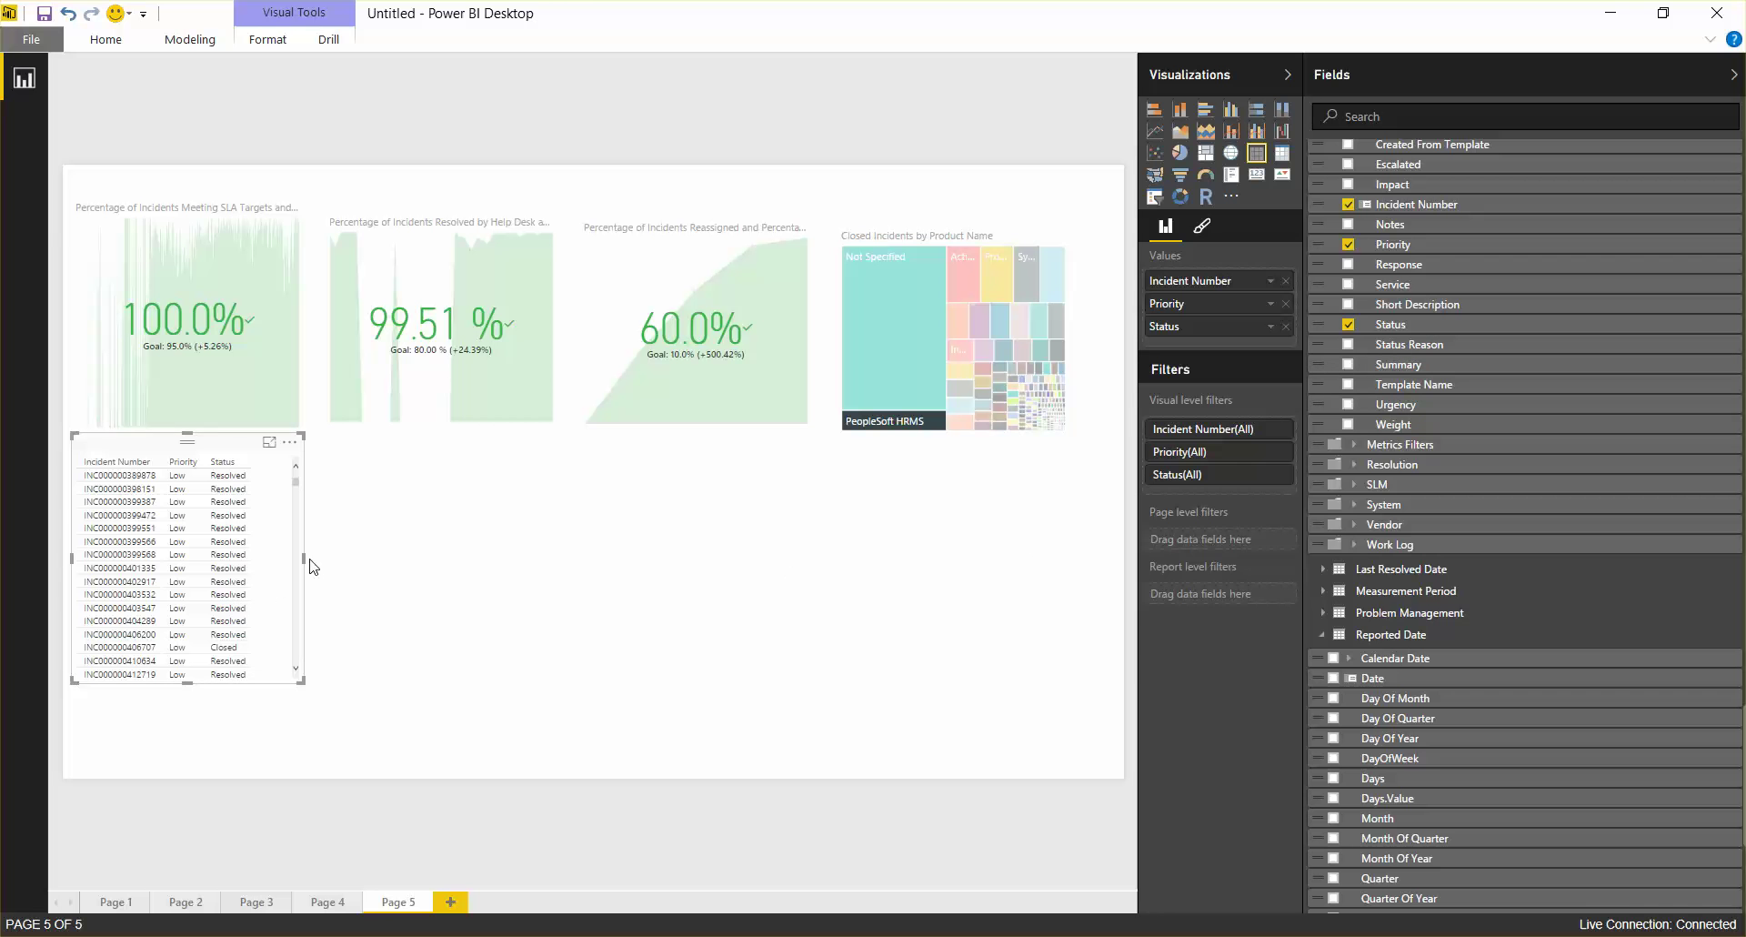
# Narrow the table and filter to Active Directory so the KPIs read 100.0%, 100.00% and 11.7%.
pyautogui.moveTo(304, 560)
pyautogui.mouseDown()
pyautogui.moveTo(543, 556)
pyautogui.moveTo(291, 556)
pyautogui.mouseUp()
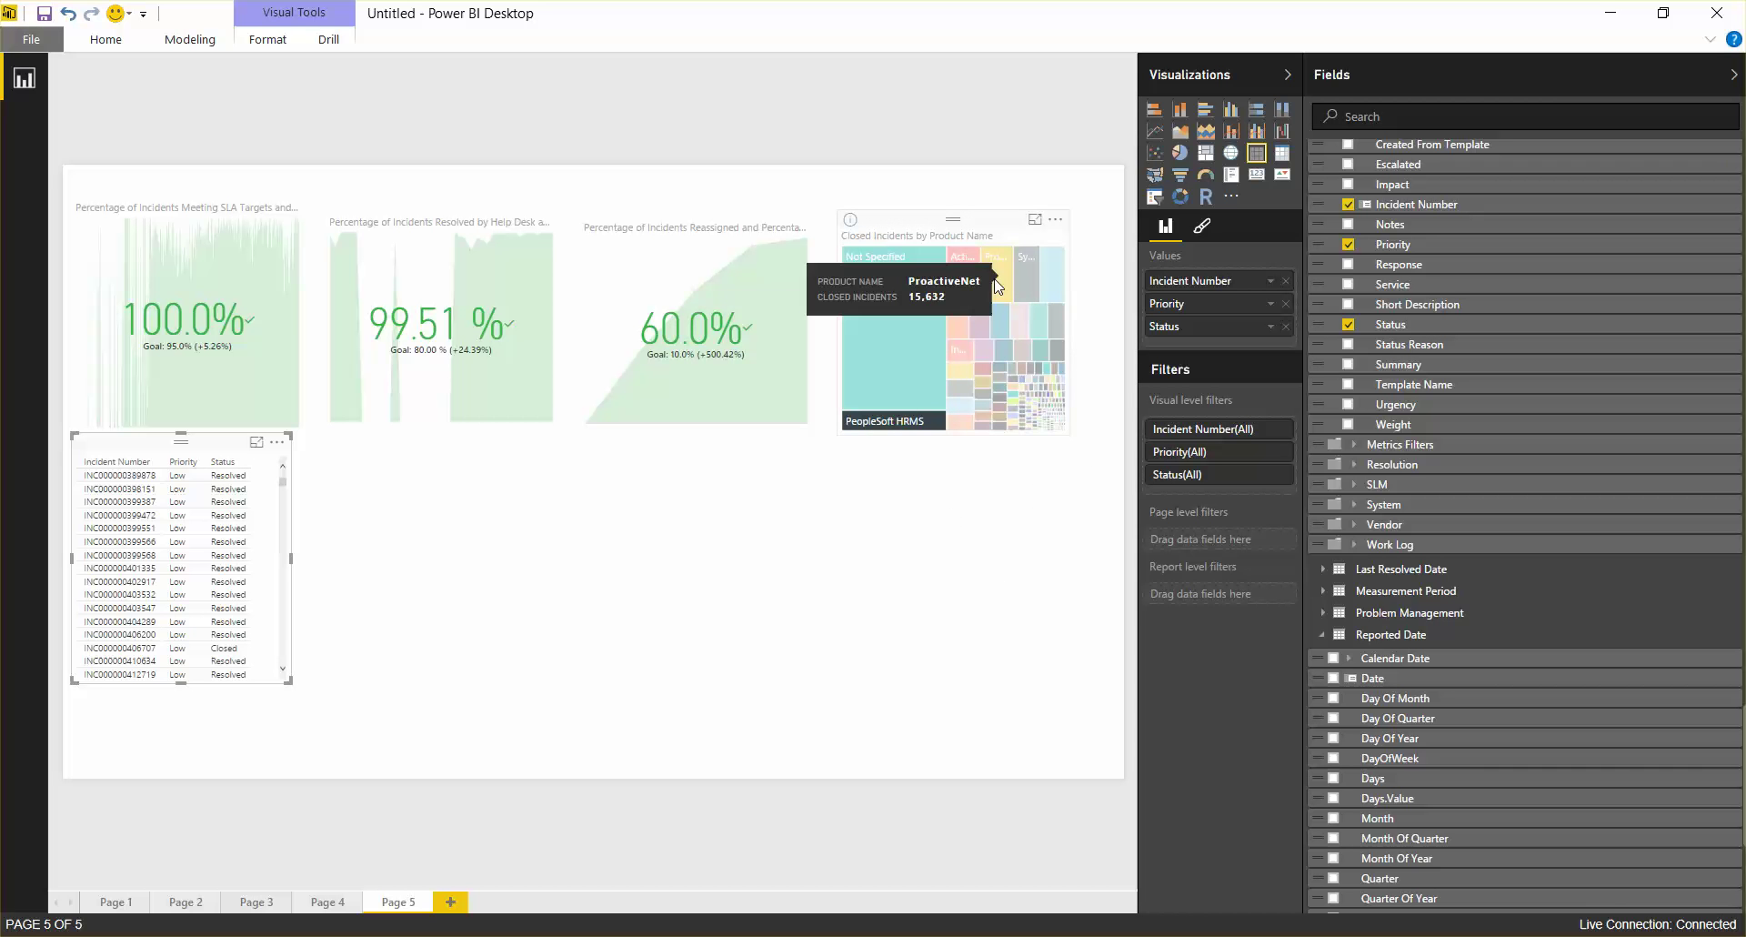
pyautogui.click(968, 277)
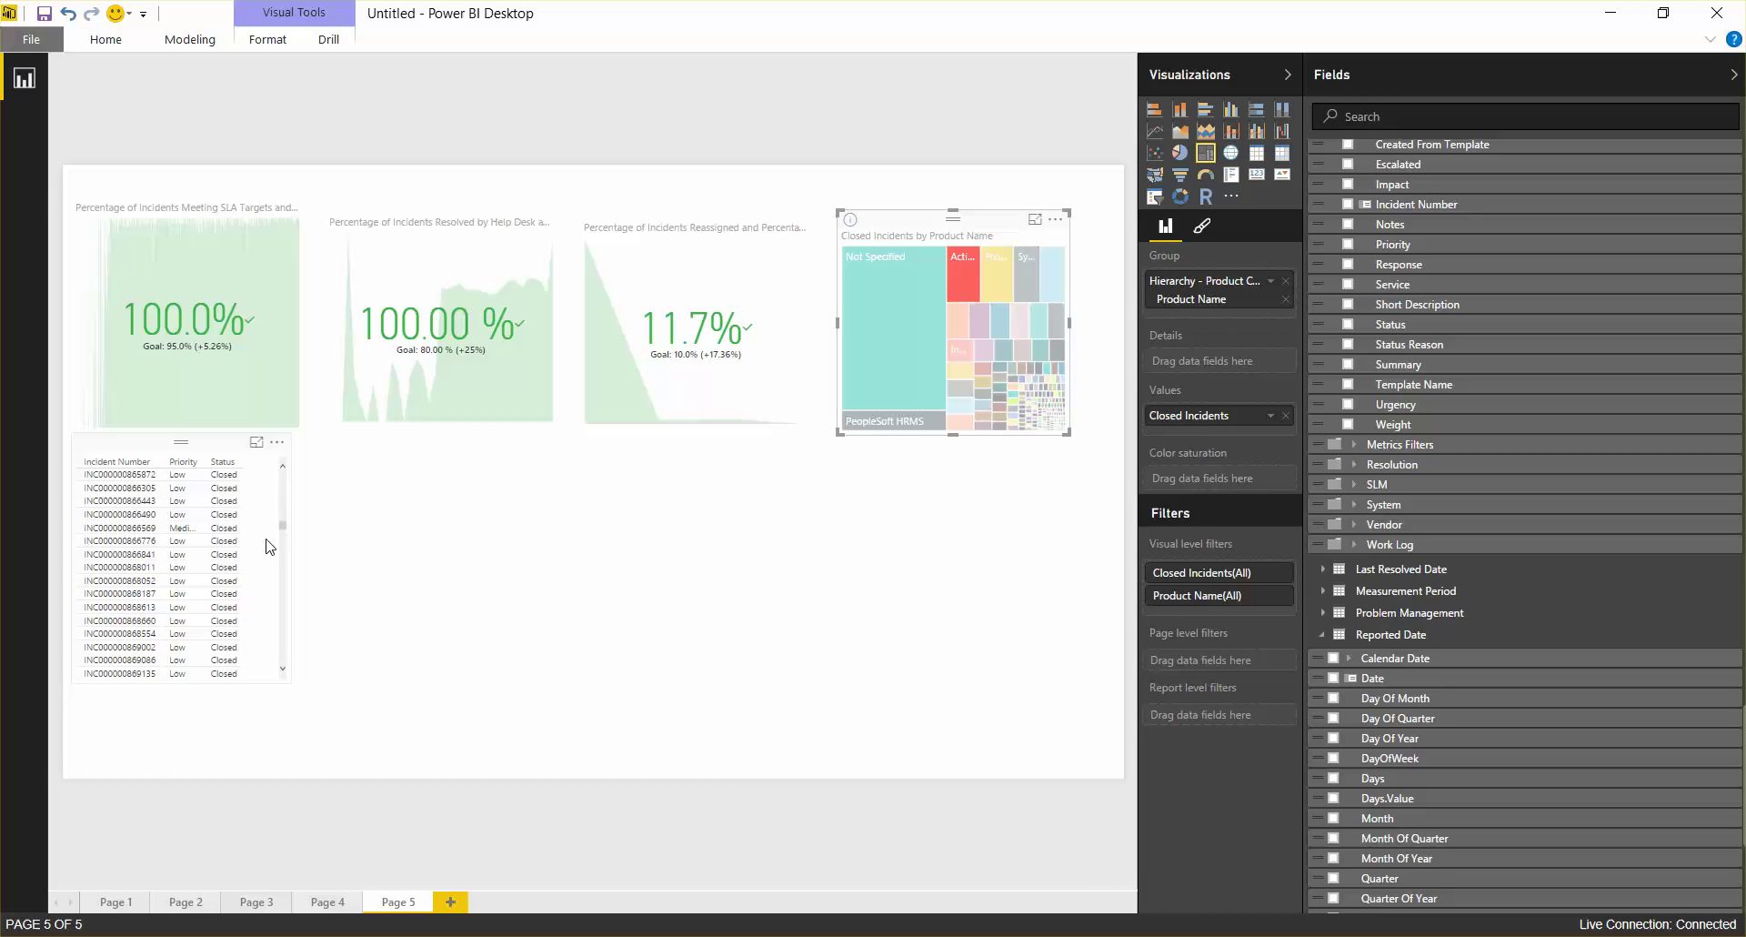
pyautogui.click(291, 475)
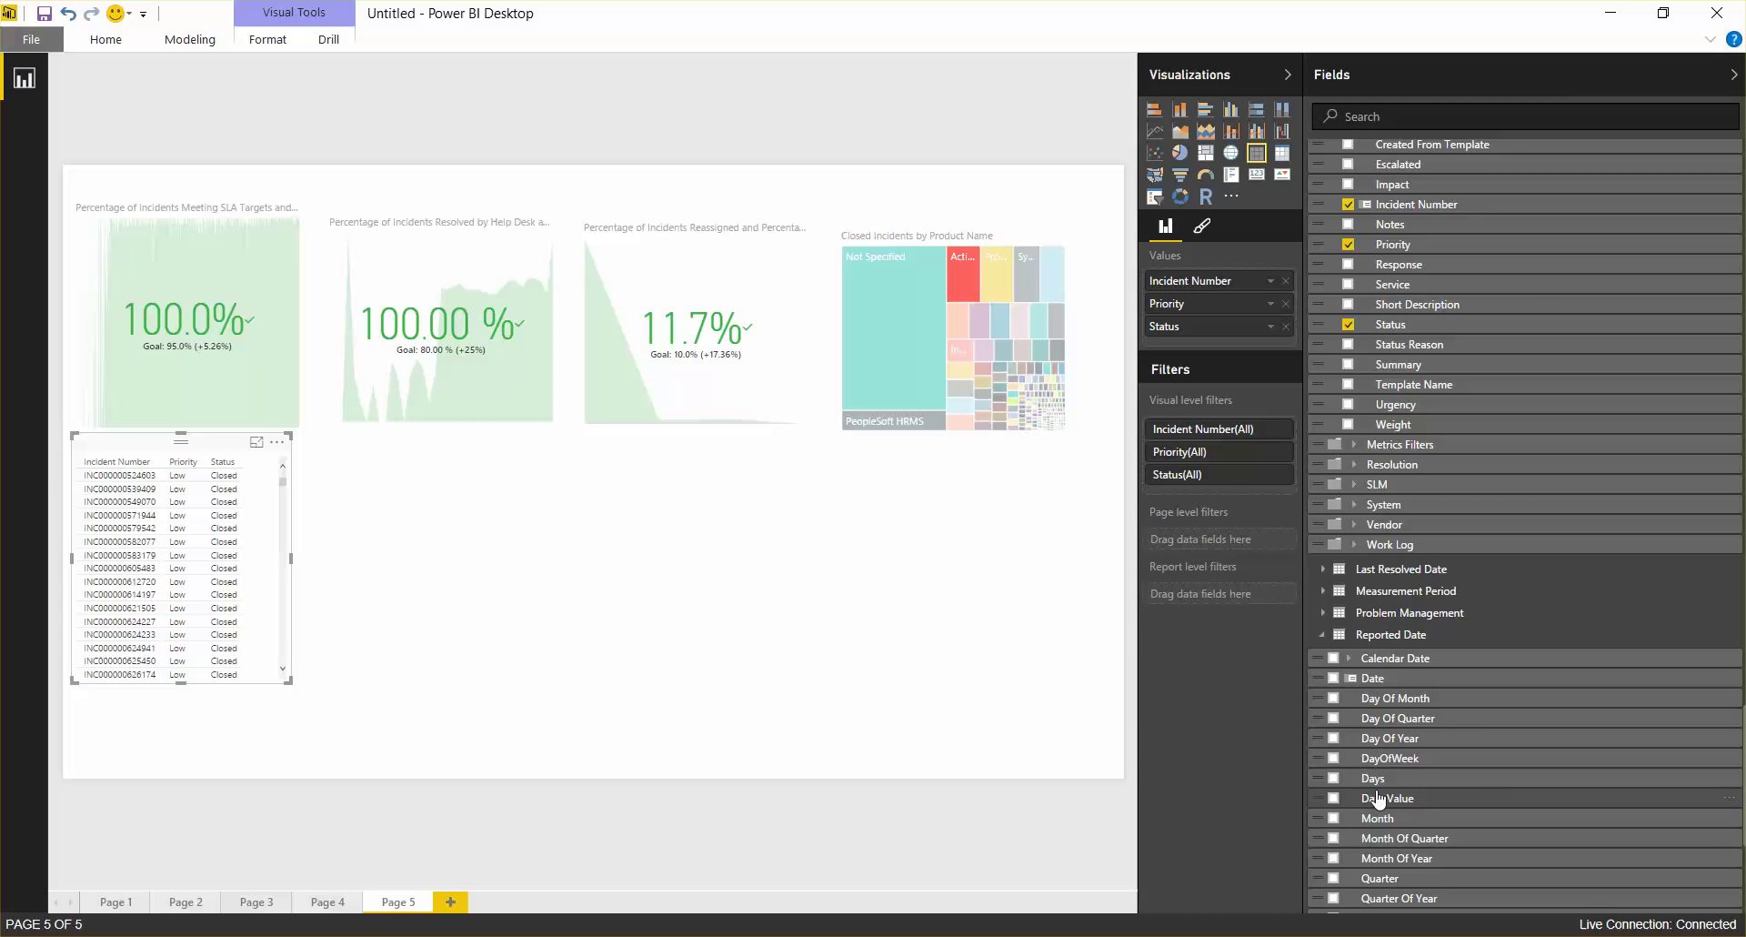
# Add Submit Date Year as a page-level filter.
pyautogui.scroll(-5, 1448, 805)
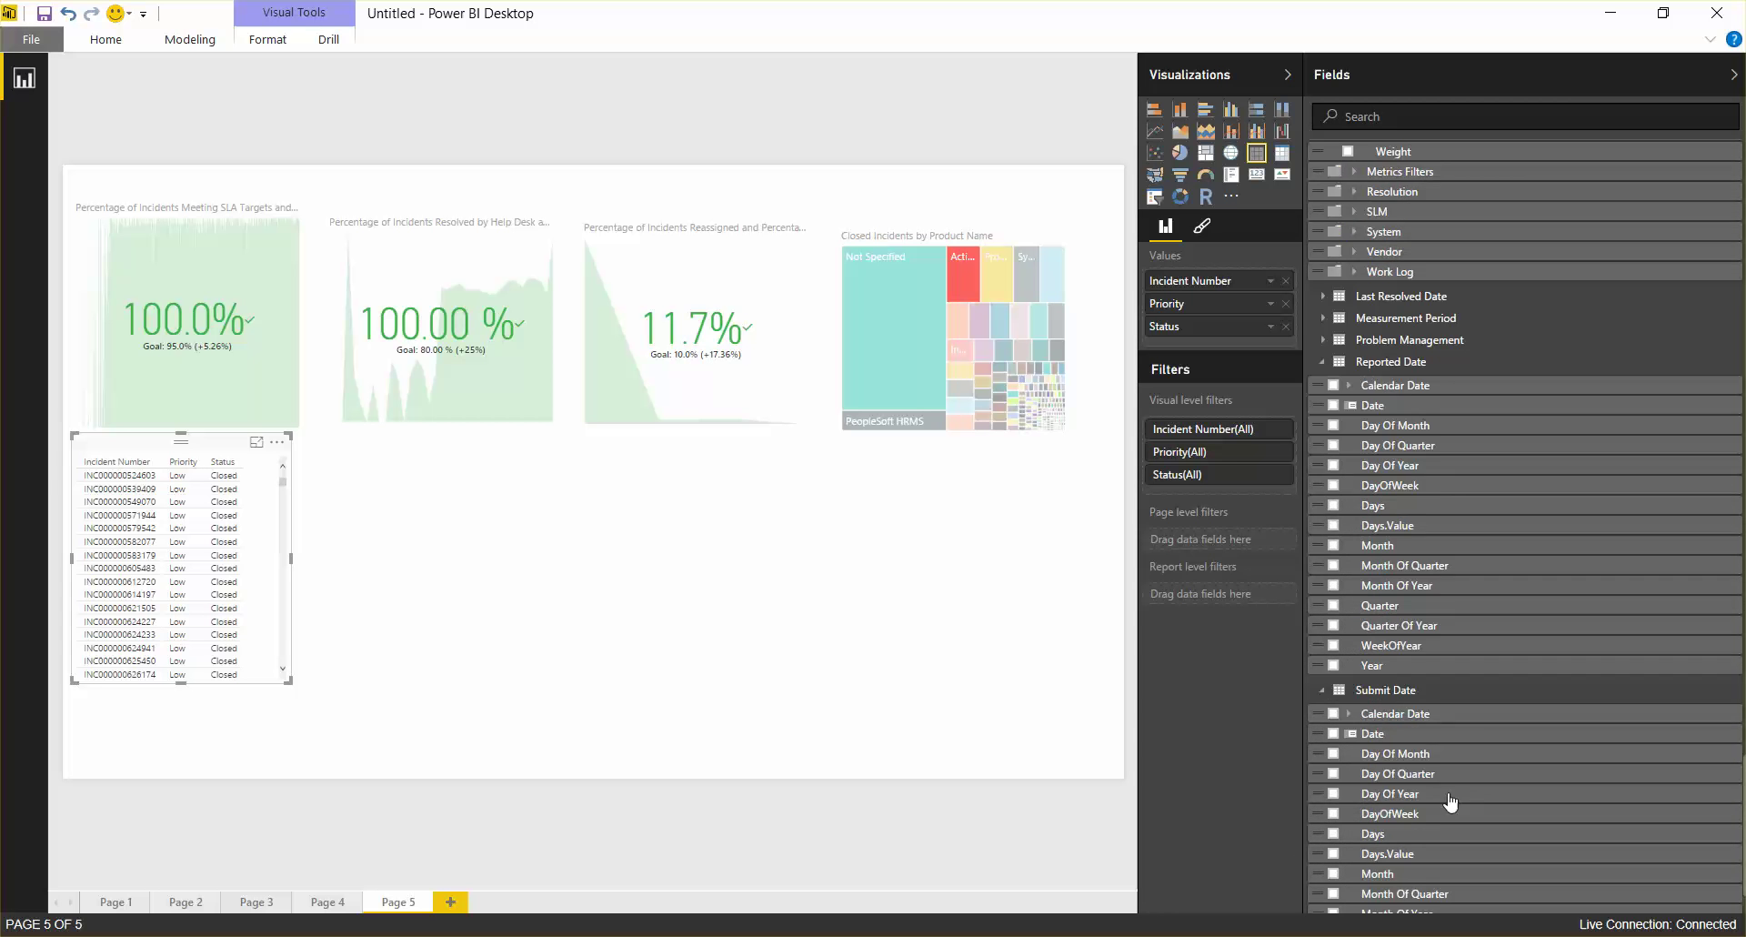
pyautogui.scroll(-1, 1451, 802)
pyautogui.scroll(-1, 1442, 784)
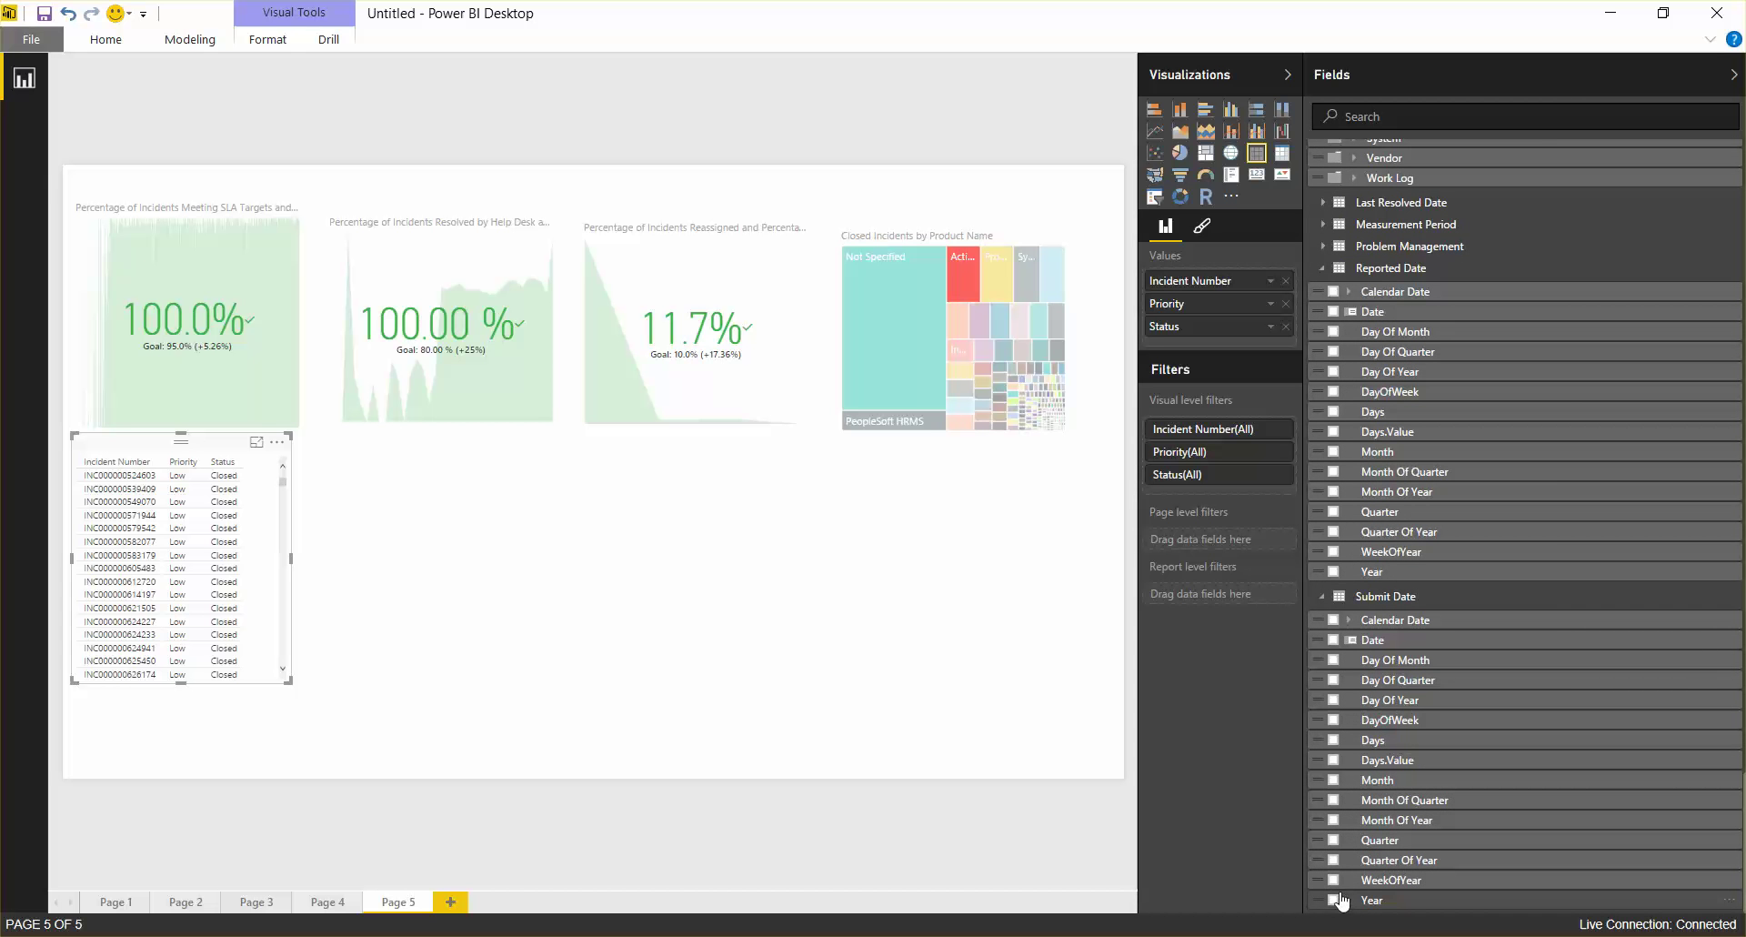
pyautogui.moveTo(1341, 900); pyautogui.dragTo(1230, 546)
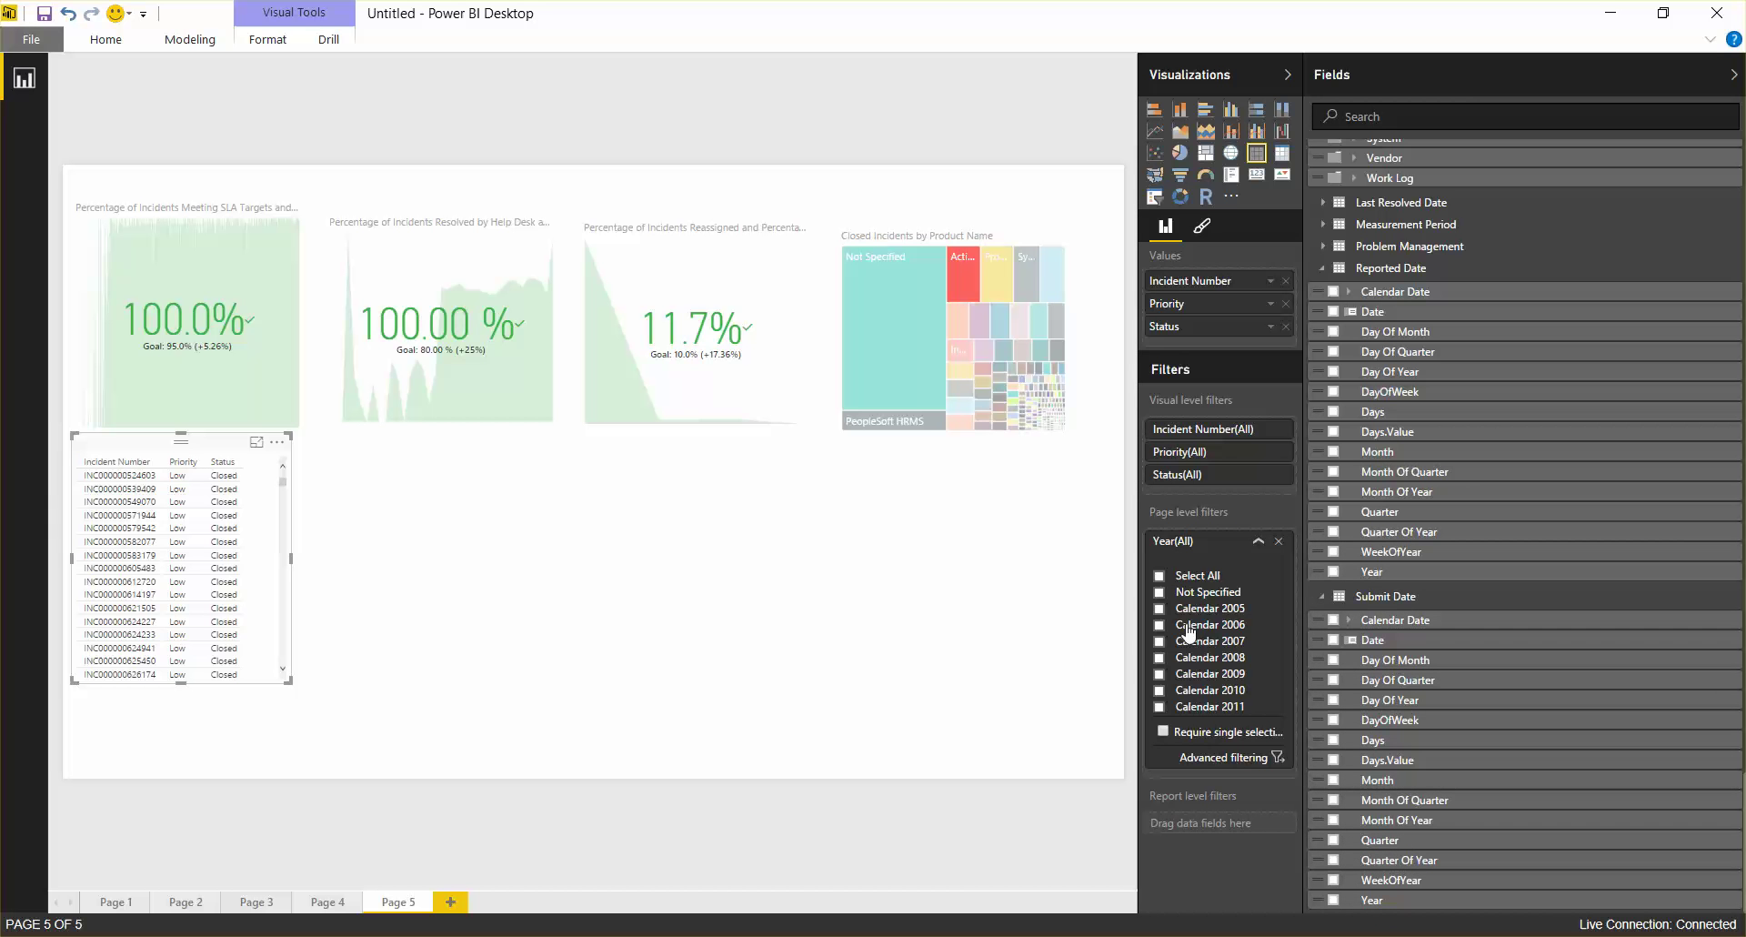
# Restrict the Year filter to Calendar 2013 and Calendar 2014.
pyautogui.scroll(-2, 1218, 691)
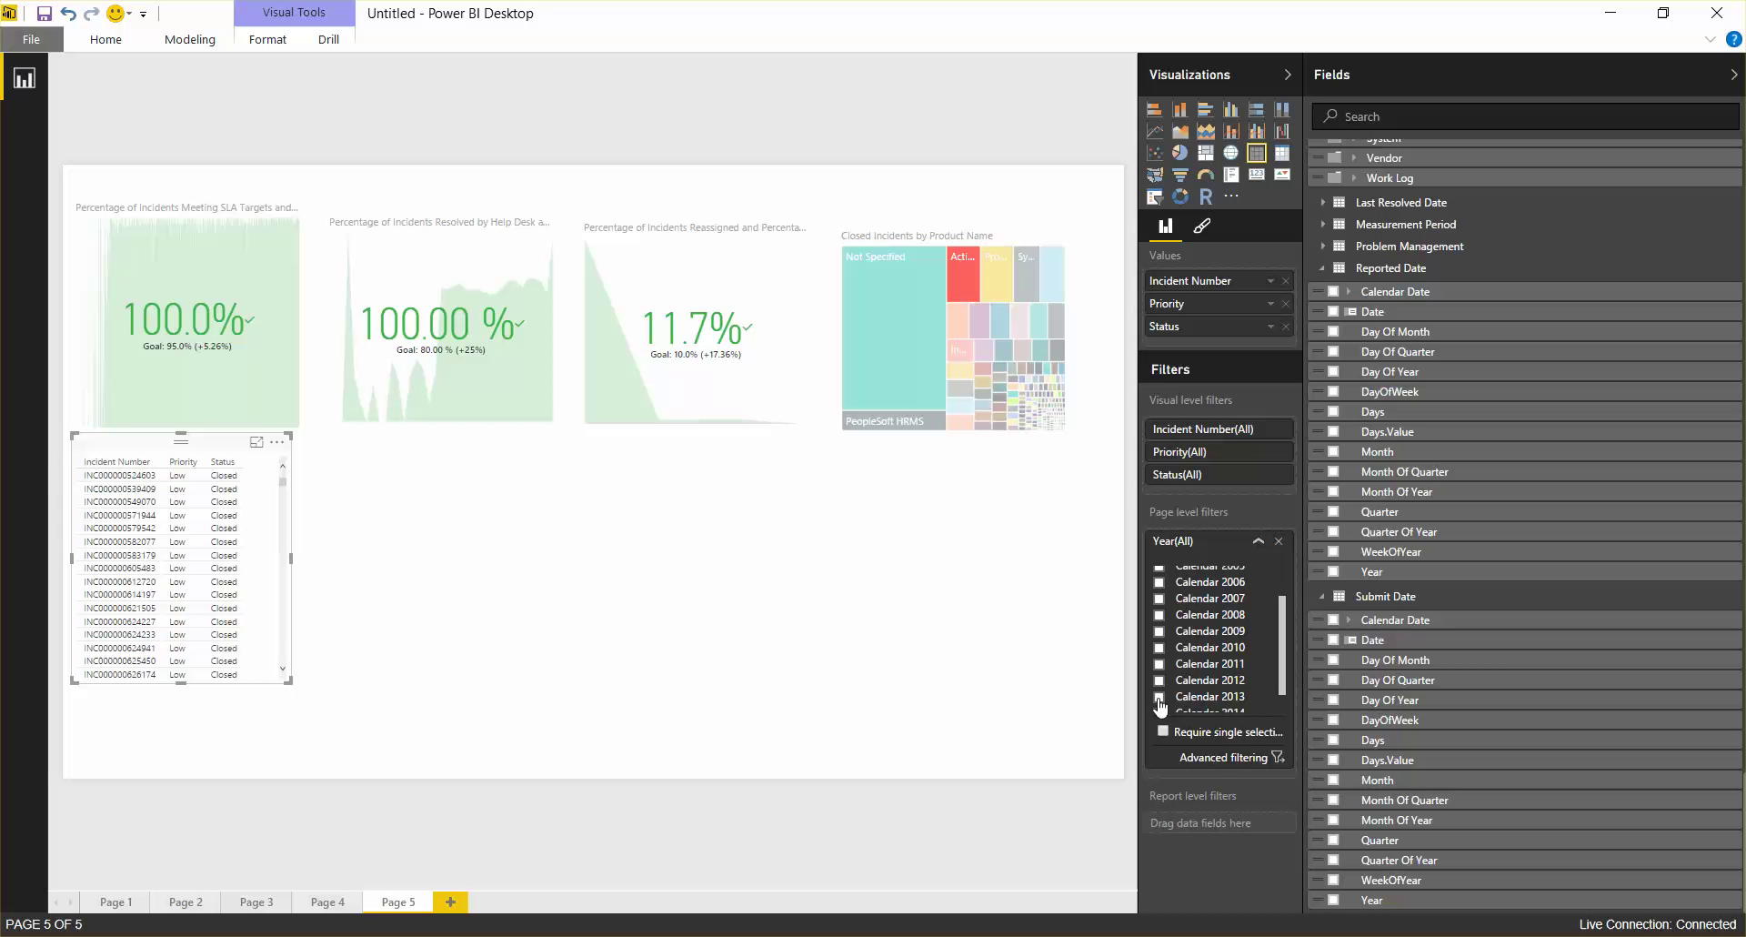
pyautogui.click(1158, 697)
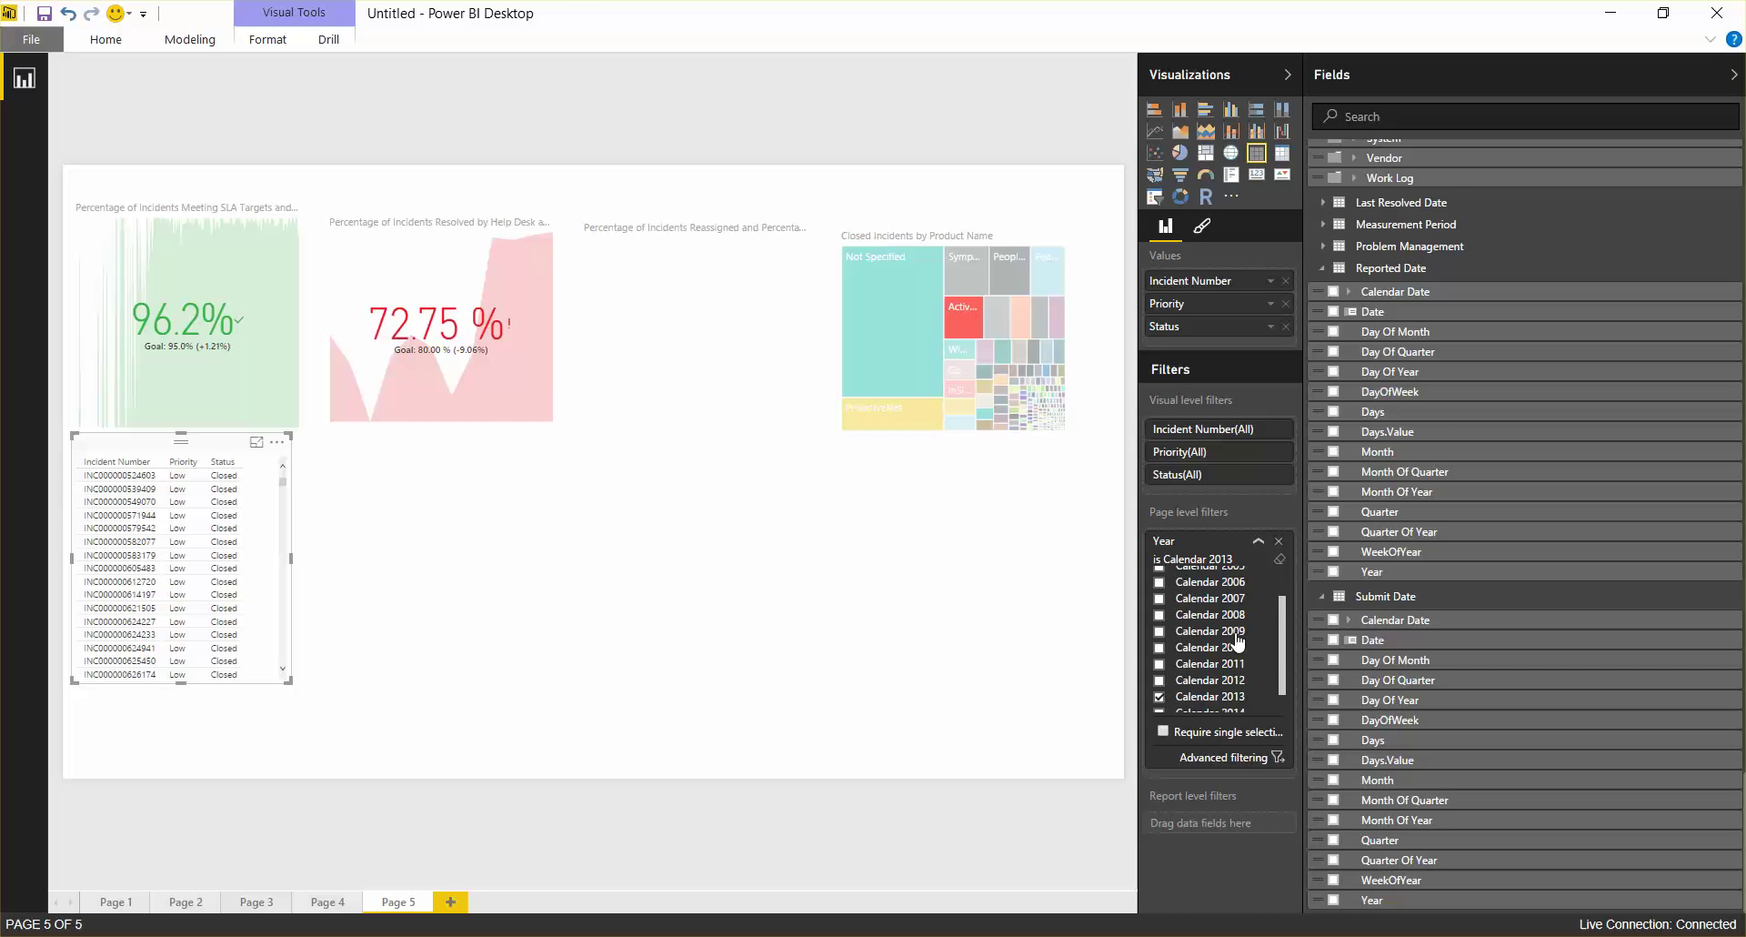
pyautogui.scroll(-1, 1238, 641)
pyautogui.click(1160, 688)
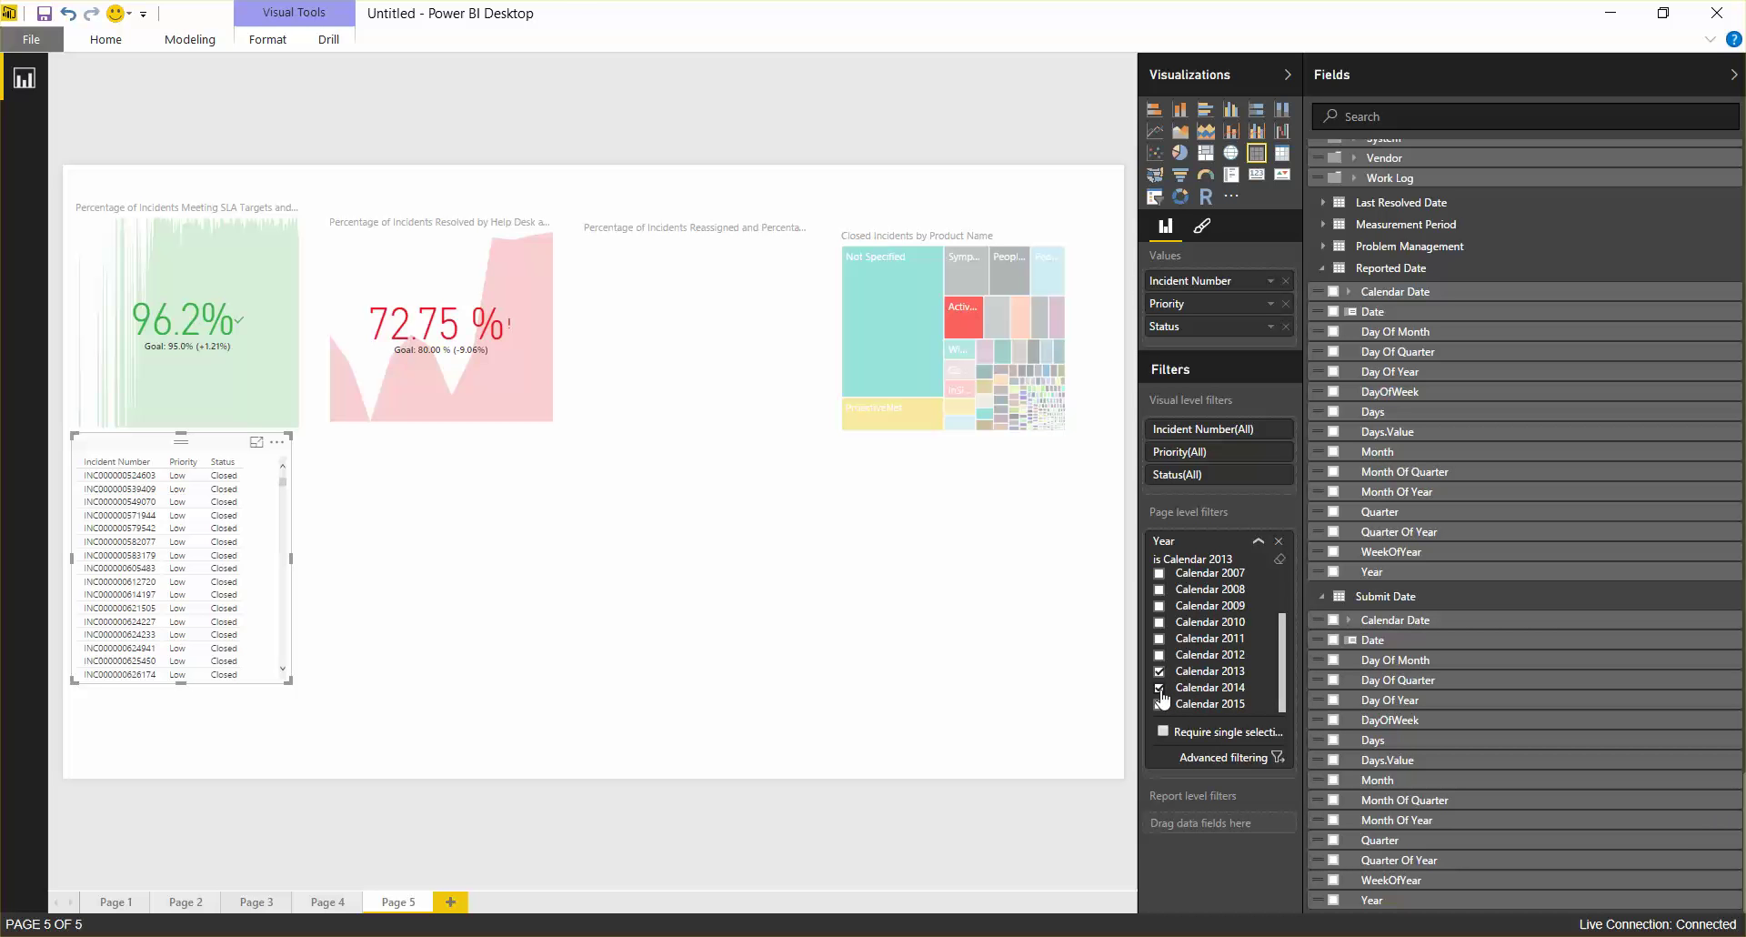